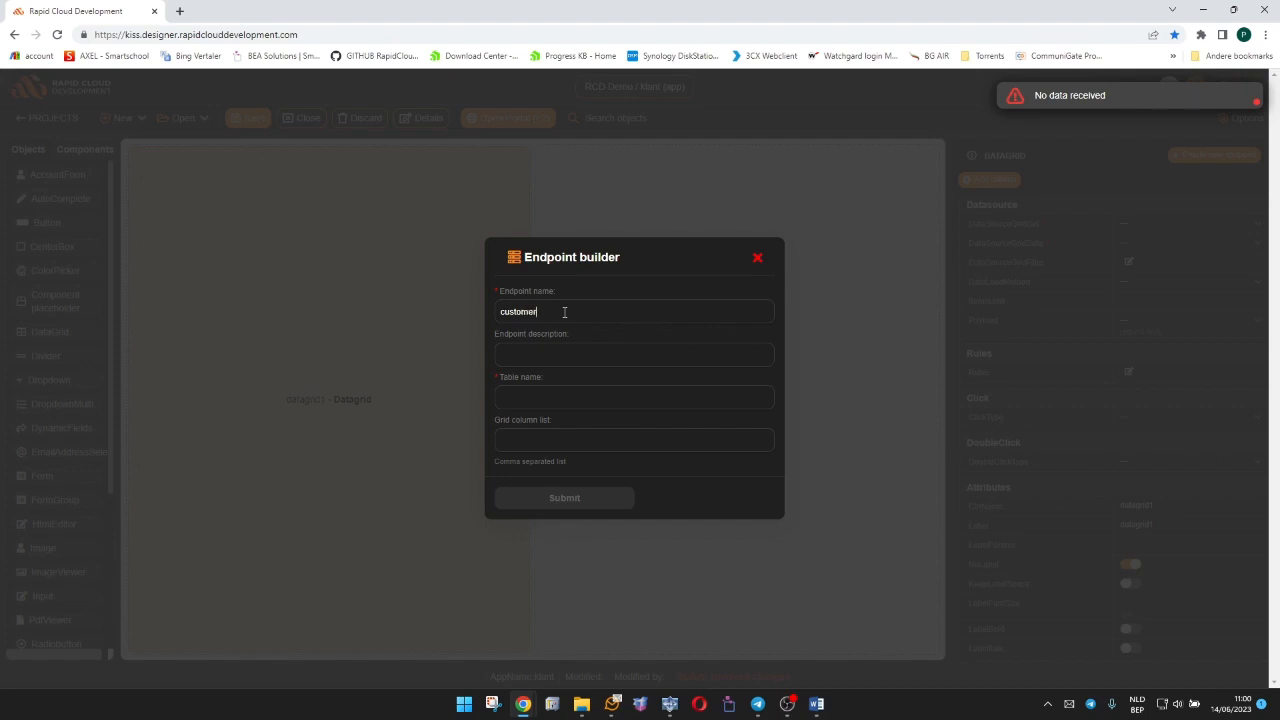
Fill in customer as the datagrid endpoint's description and table name, matching its endpoint name.
key(ctrl+a)
key(ctrl+c)
key(Tab)
key(ctrl+v)
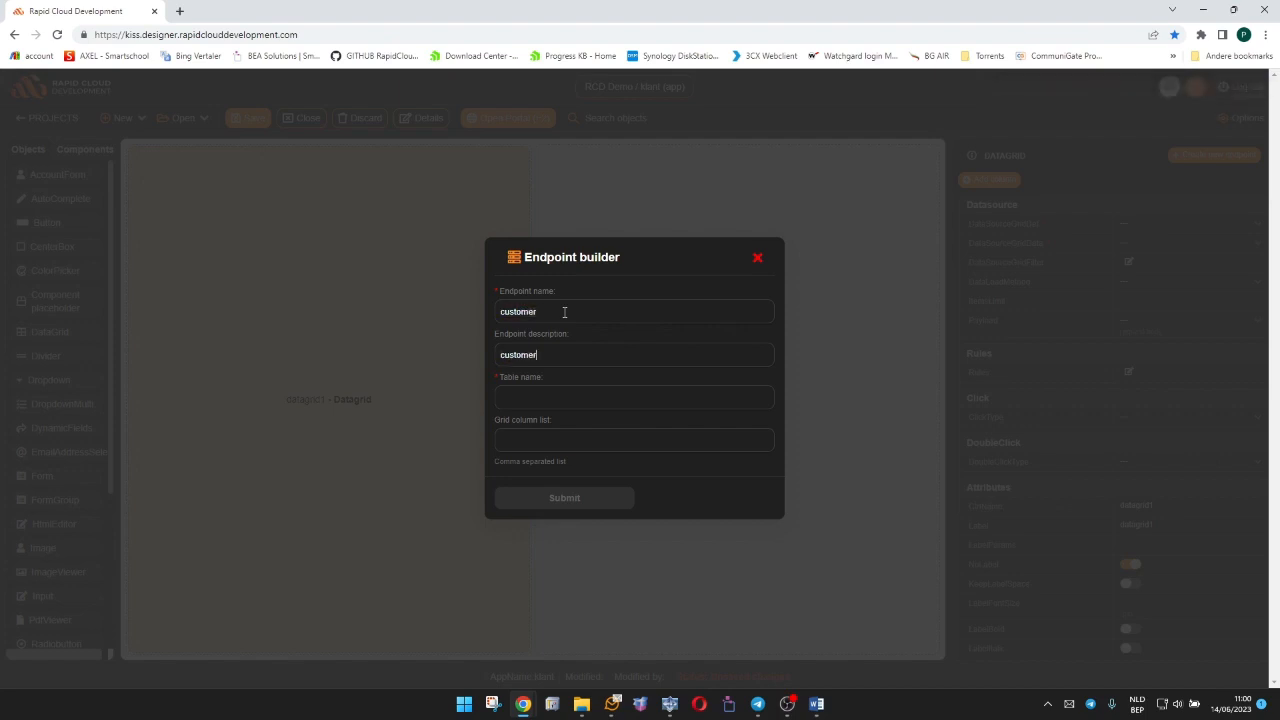
key(Tab)
key(ctrl+v)
key(Tab)
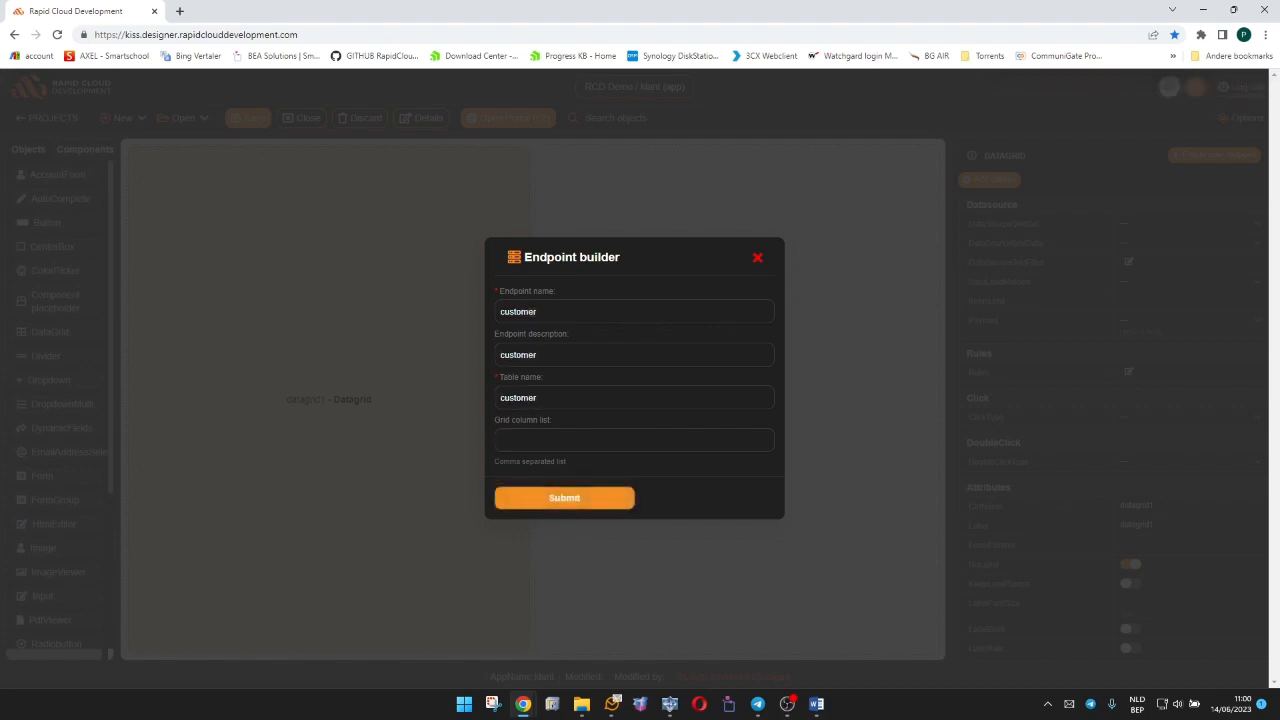
Paste the prepared comma-separated column list as the grid column list and create the datagrid's customer endpoint.
key(alt+Tab)
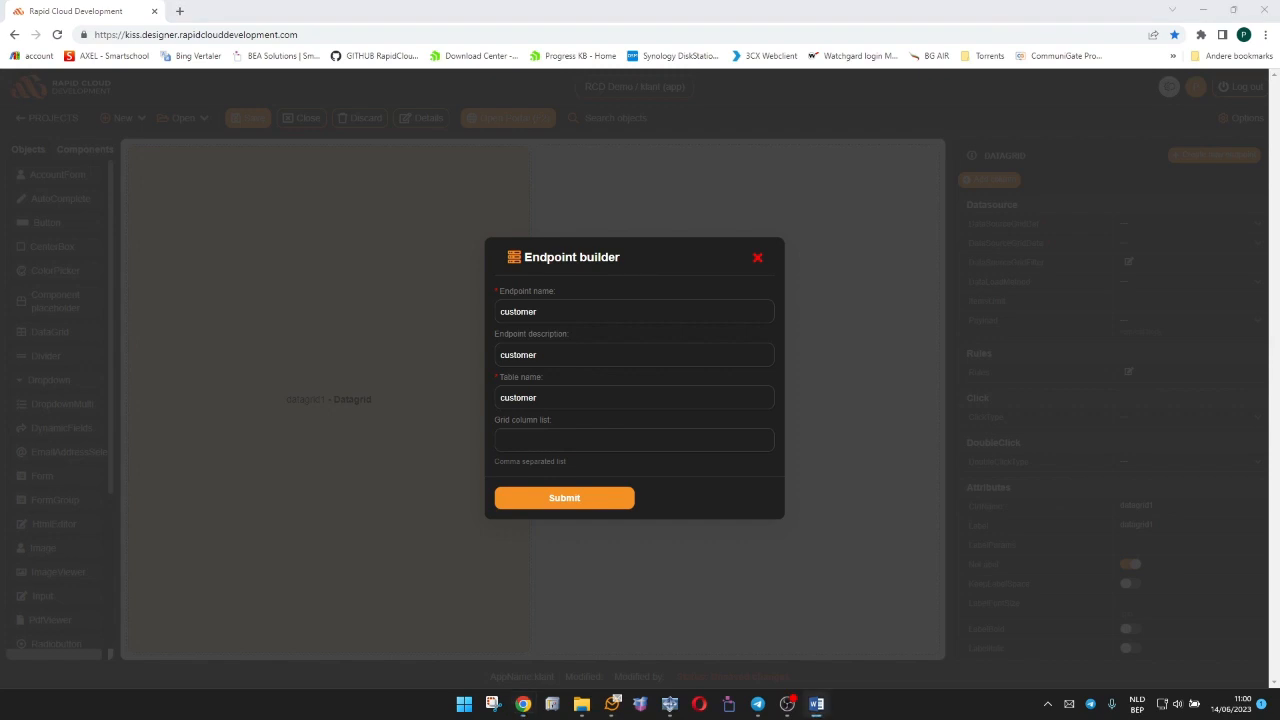
click(493, 437)
key(ctrl+v)
click(573, 505)
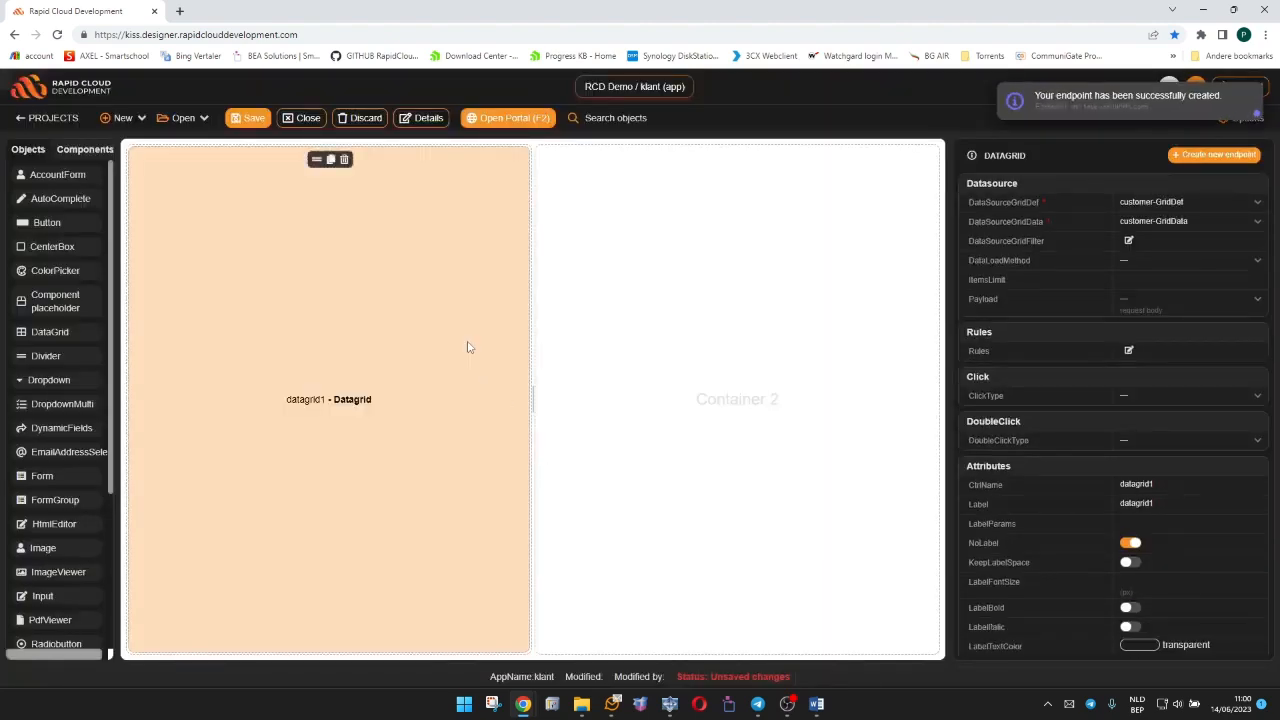
Save the klant app and review the customer grid in the portal preview, closing the preview when done.
click(256, 117)
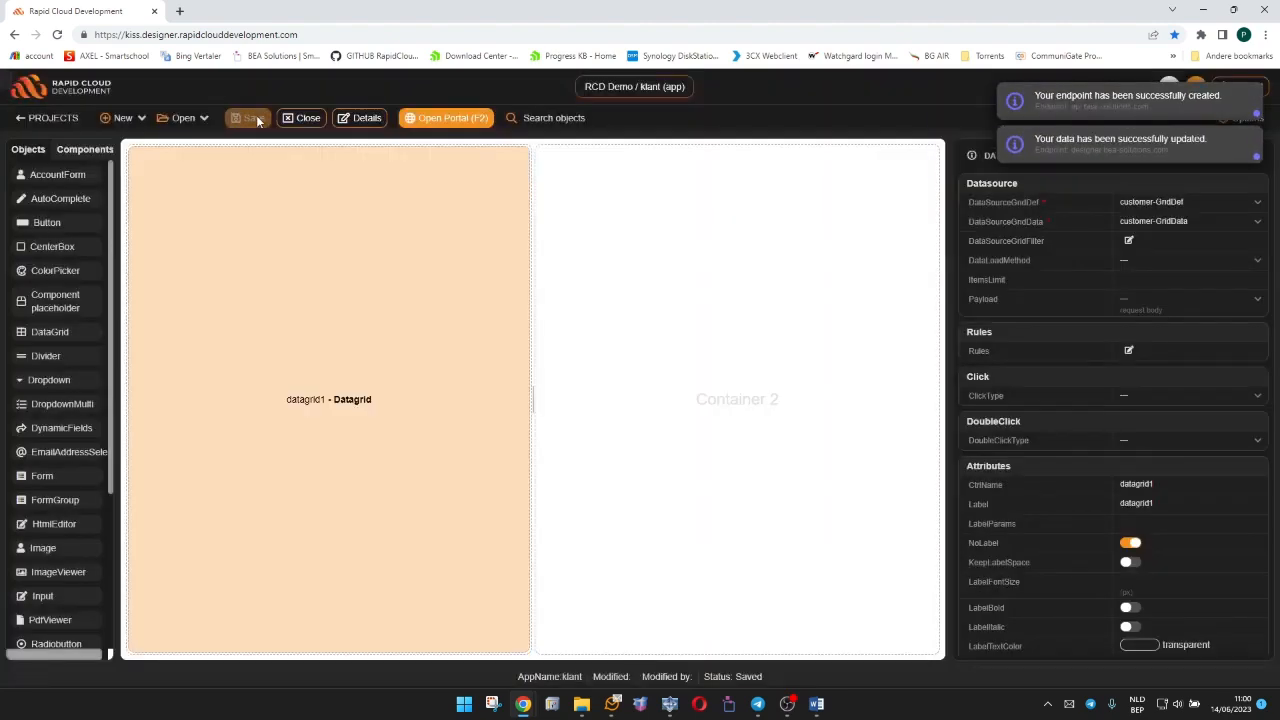
click(443, 119)
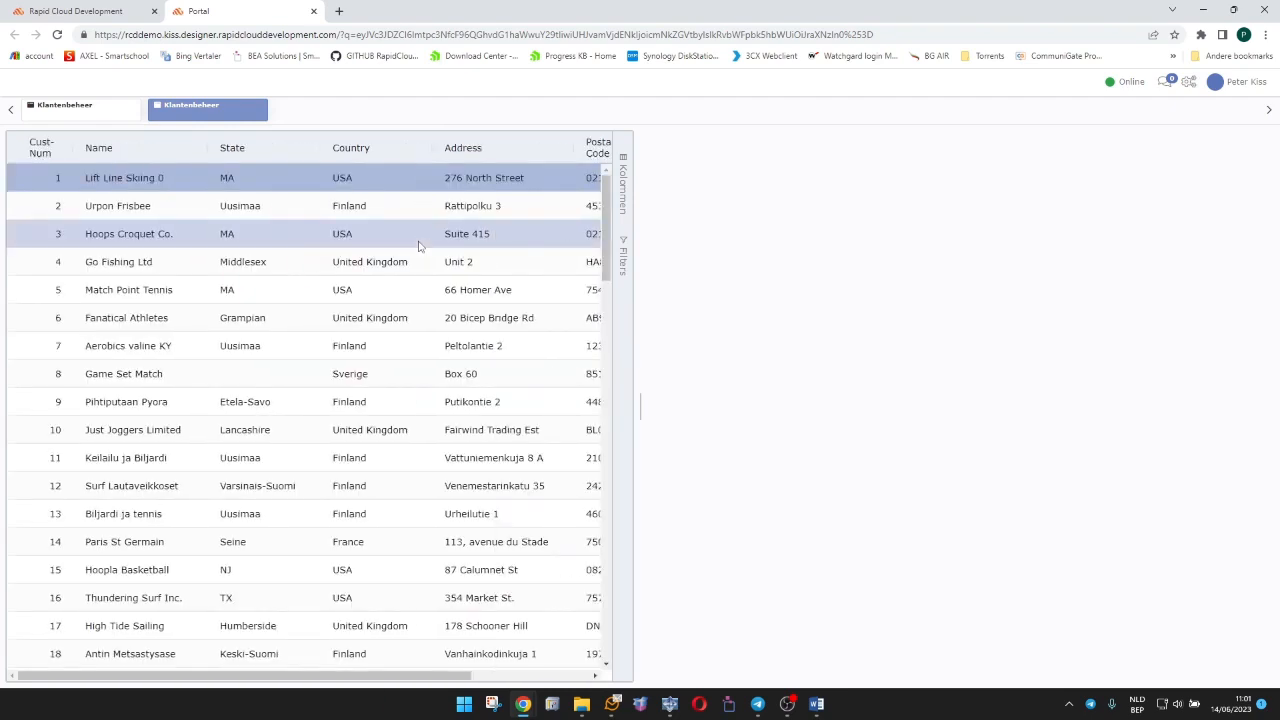
scroll(367, 348, down, 10)
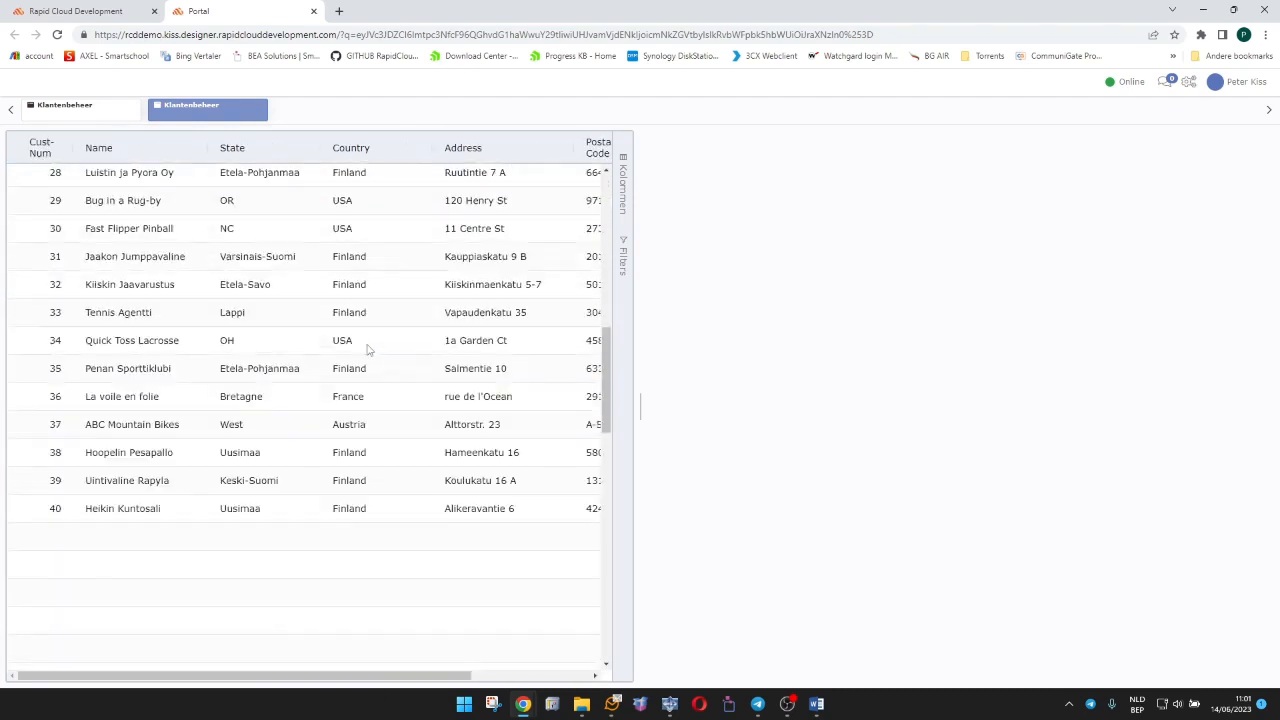
scroll(367, 349, up, 10)
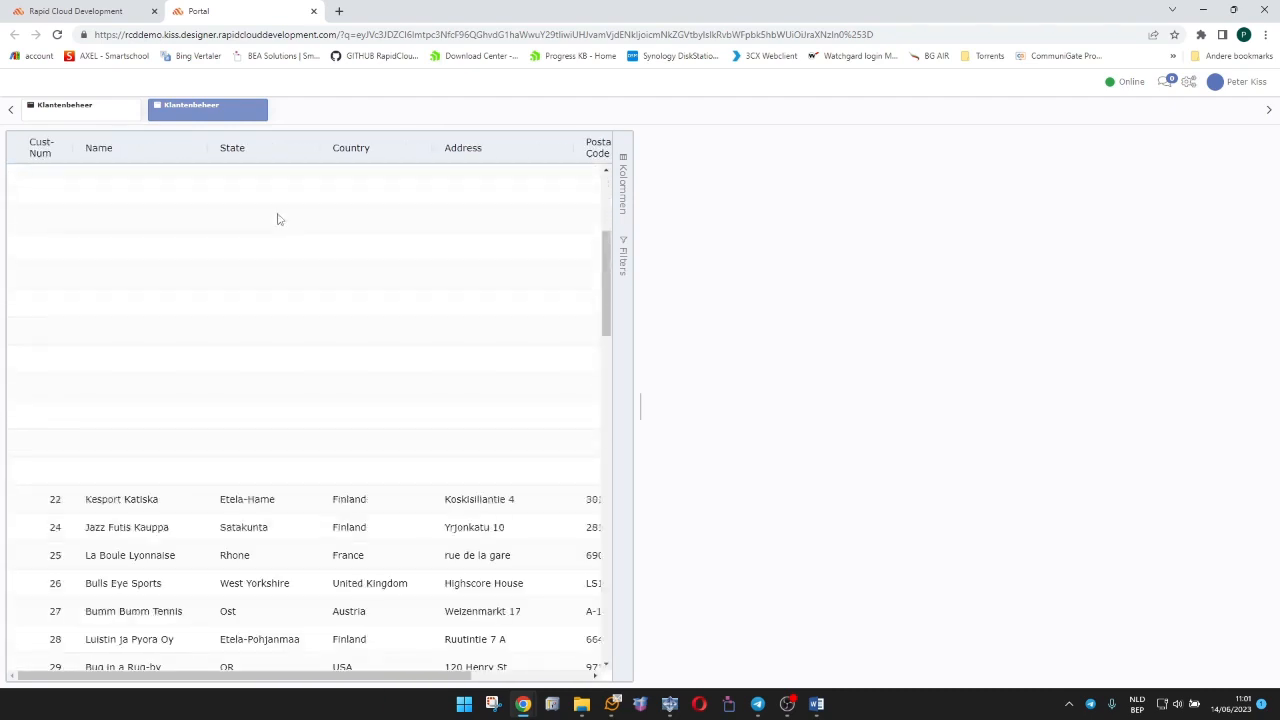
click(257, 107)
click(133, 107)
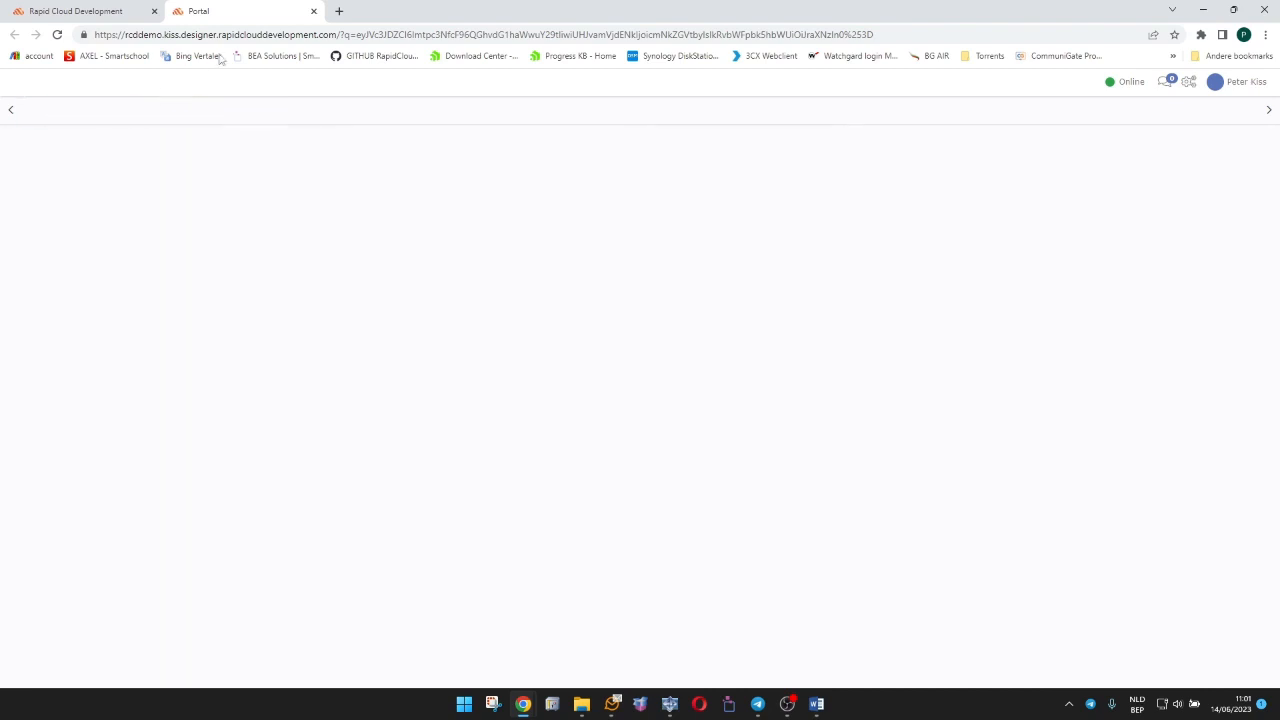
click(313, 11)
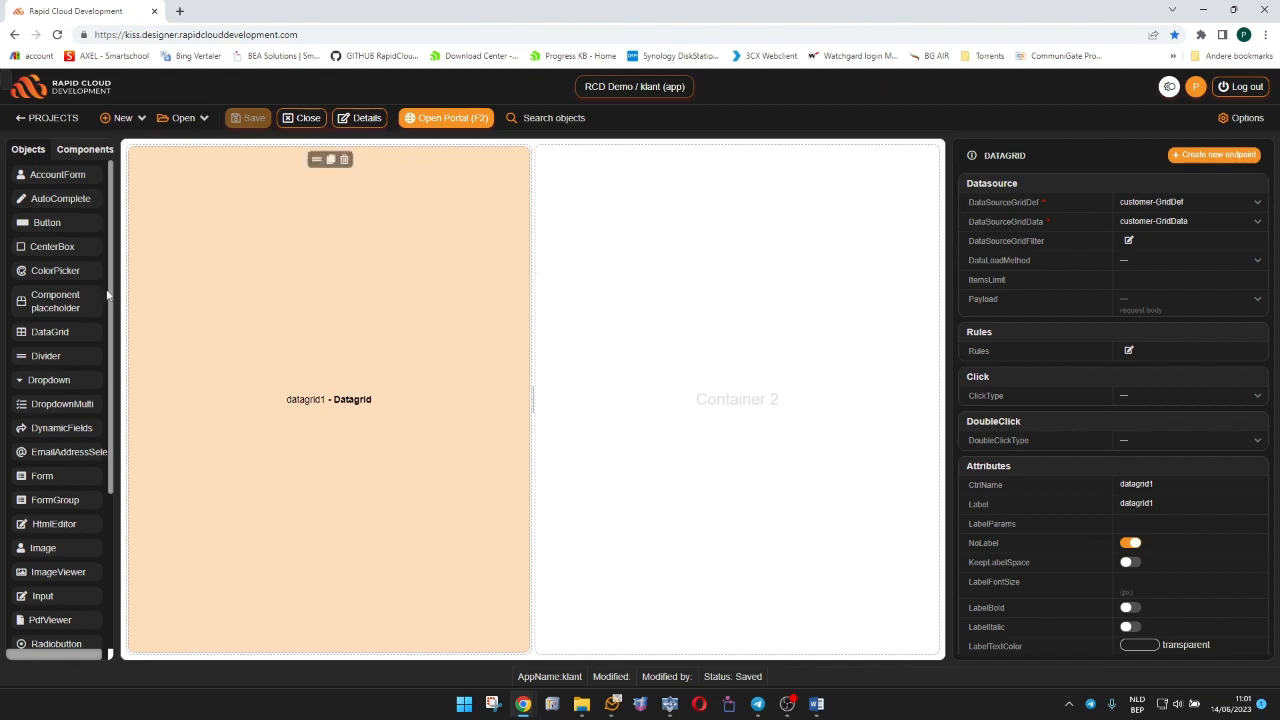
Add a Form to Container 2 and create its endpoint with name, description and table customer and field code Cust-Num.
click(700, 251)
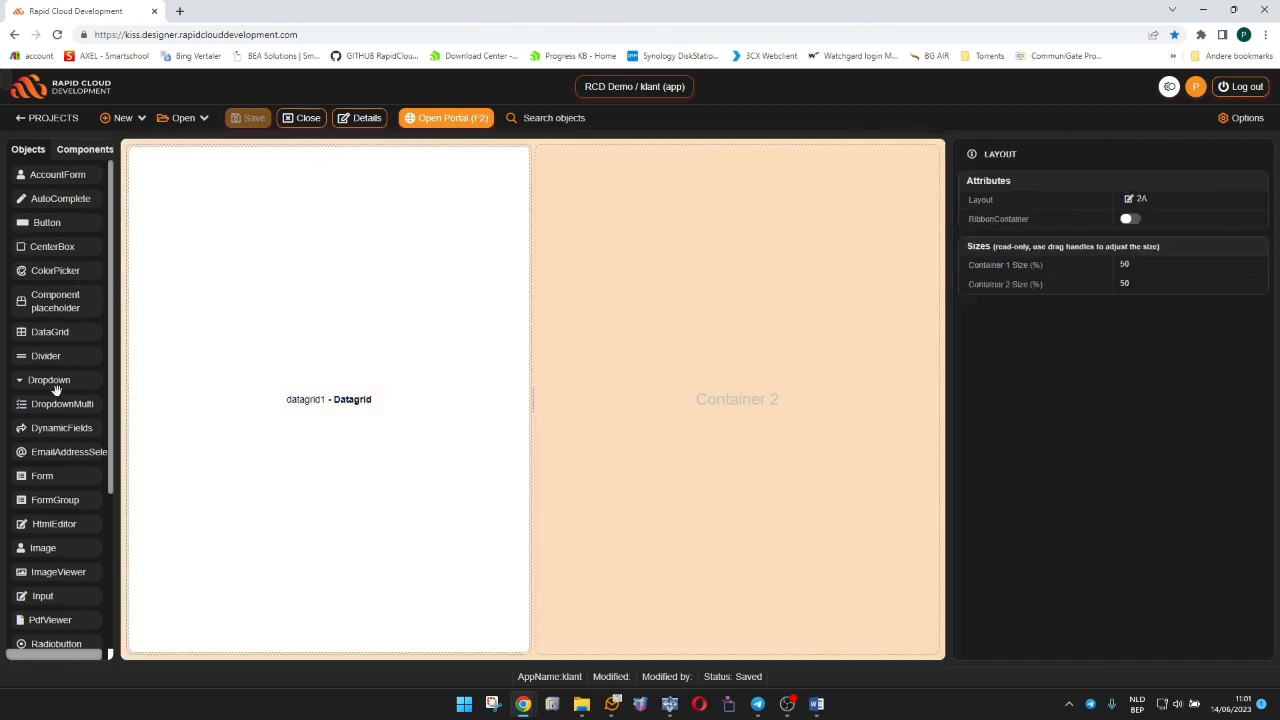
drag(55, 478, 666, 194)
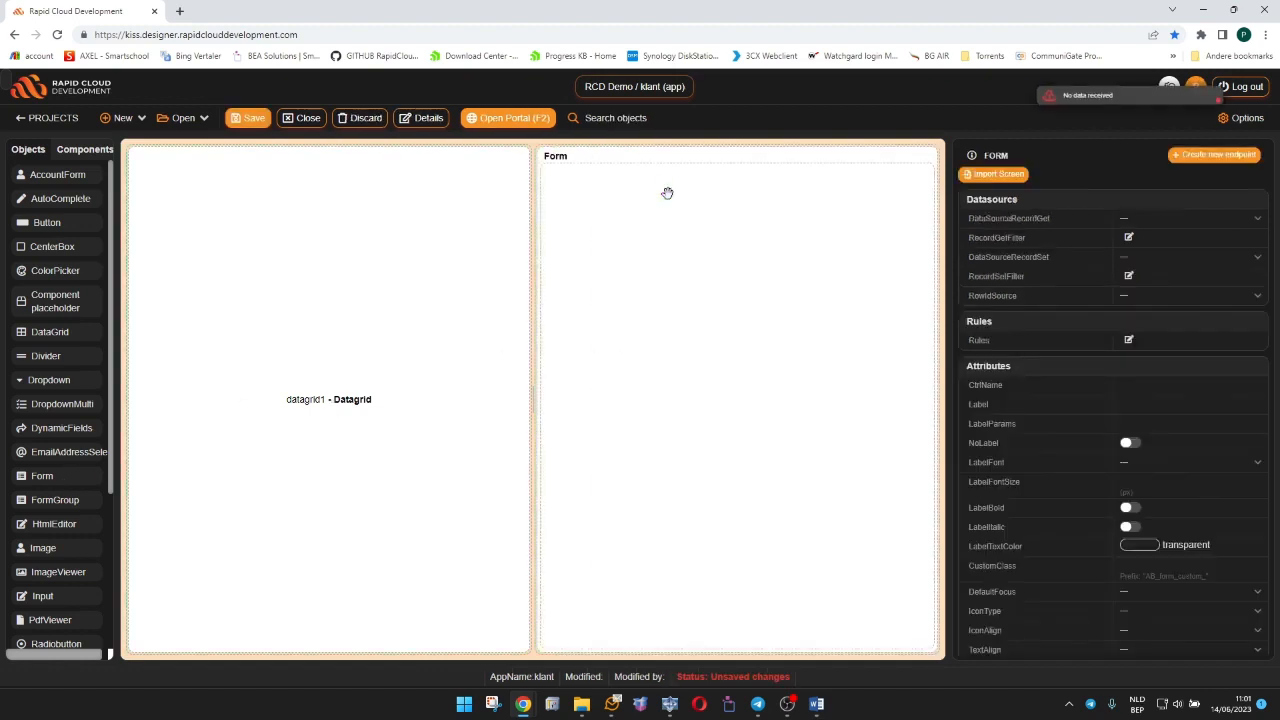
click(1210, 156)
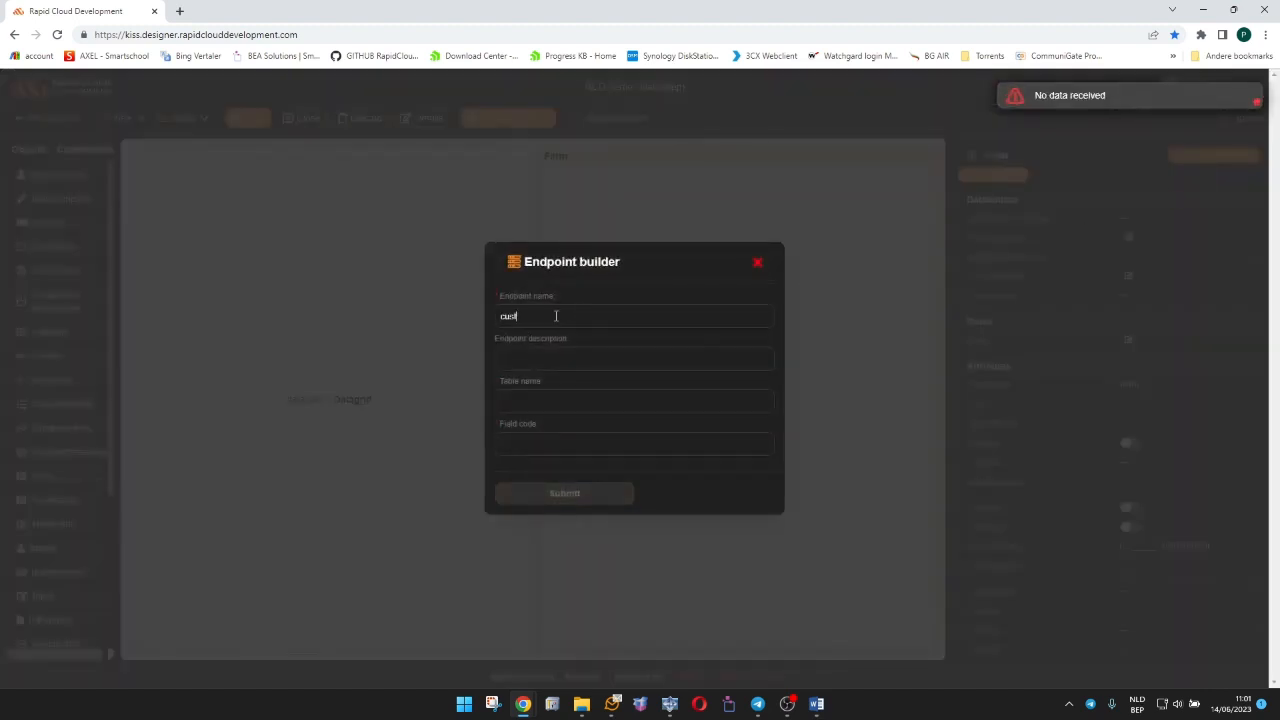
key(ctrl+a)
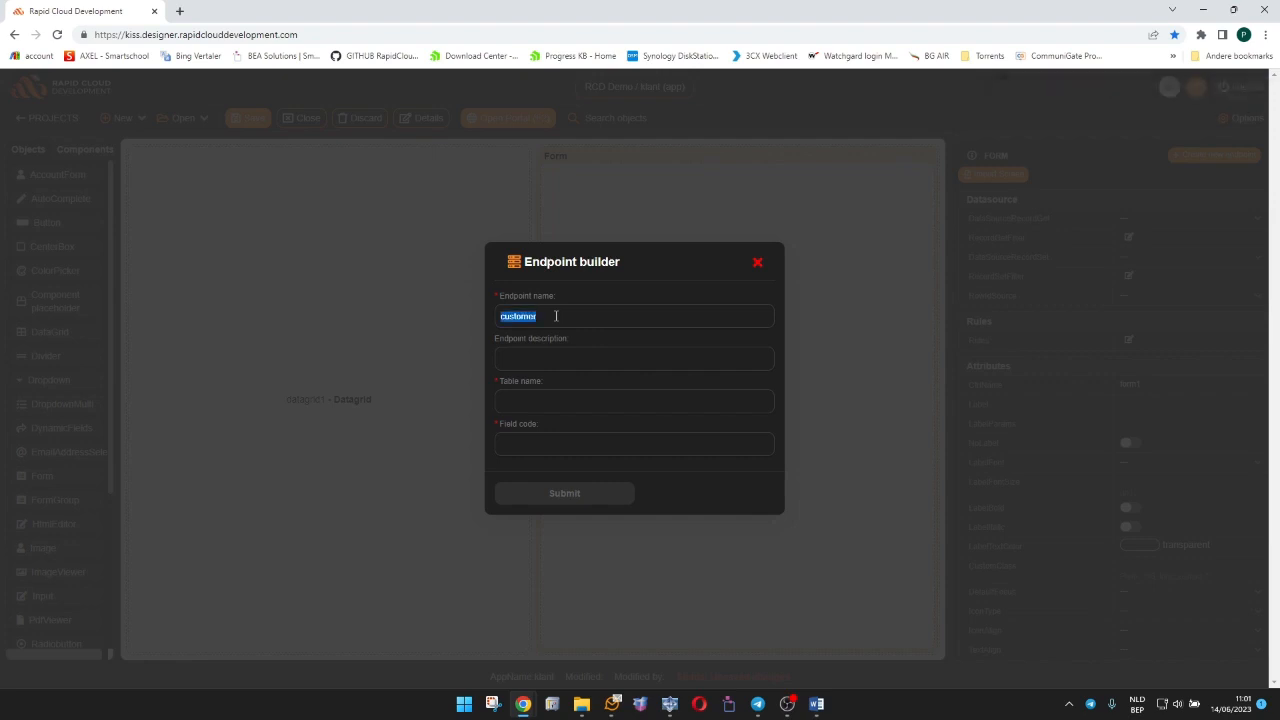
key(ctrl+c)
key(Tab)
key(ctrl+v)
key(Tab)
key(ctrl+v)
key(Tab)
text(Cust)
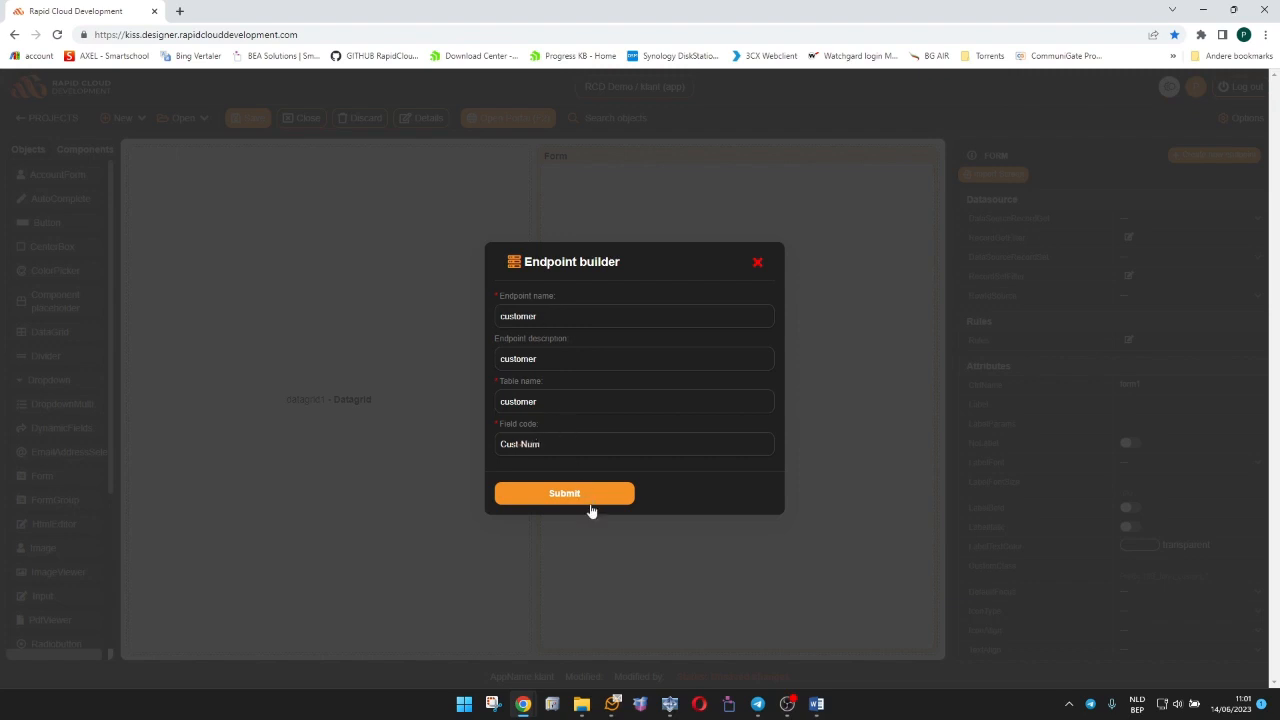
click(589, 504)
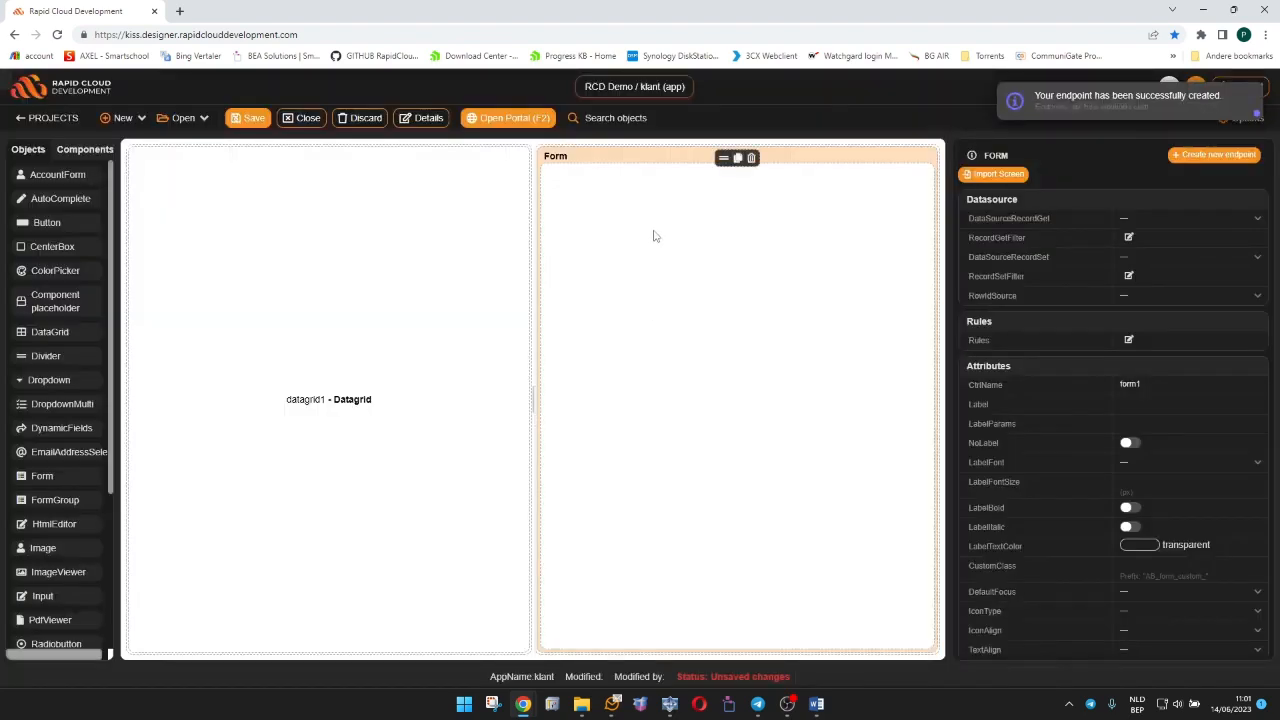
Set the form's RowIdSource to datagrid1 --> Selected Row Id.
click(1136, 300)
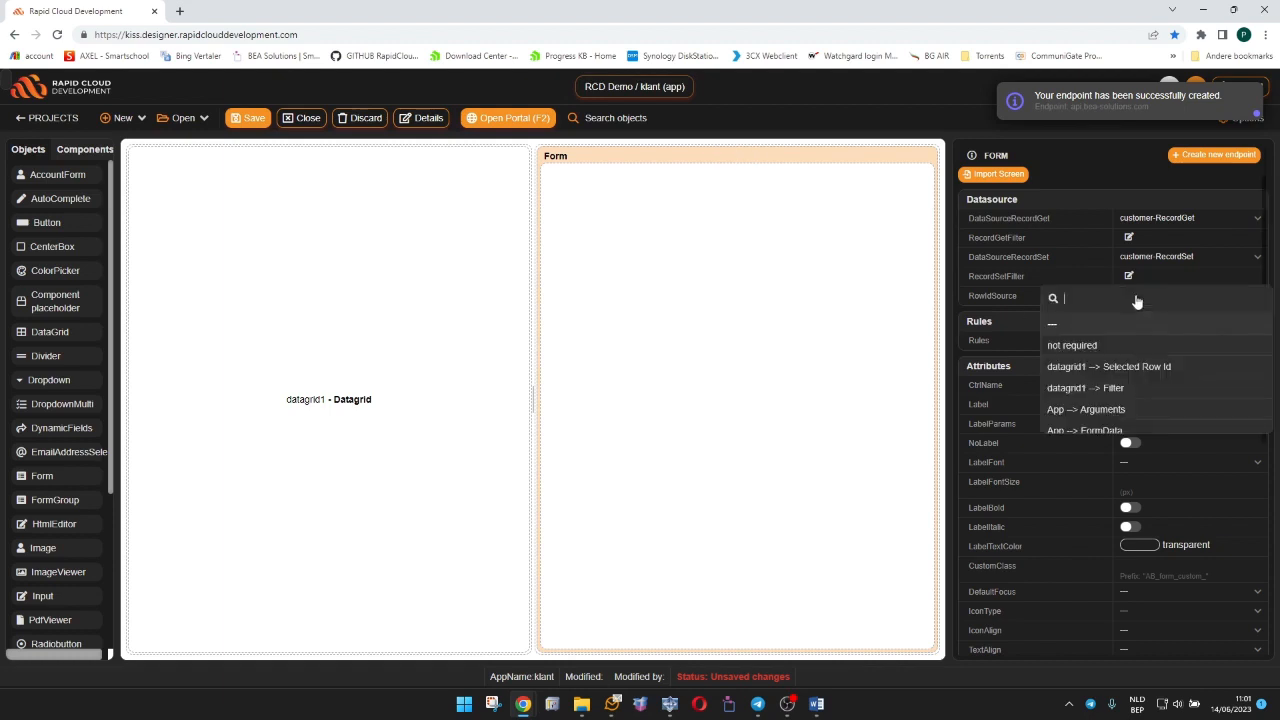
click(1147, 367)
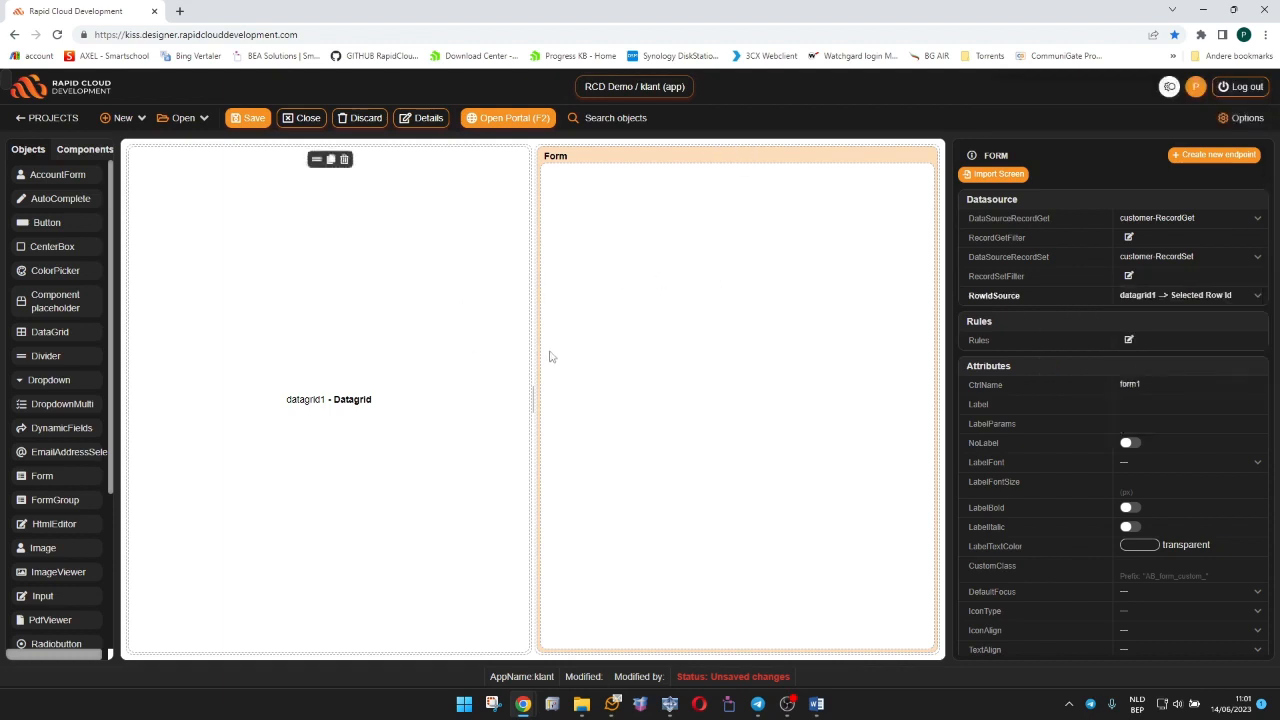
click(429, 322)
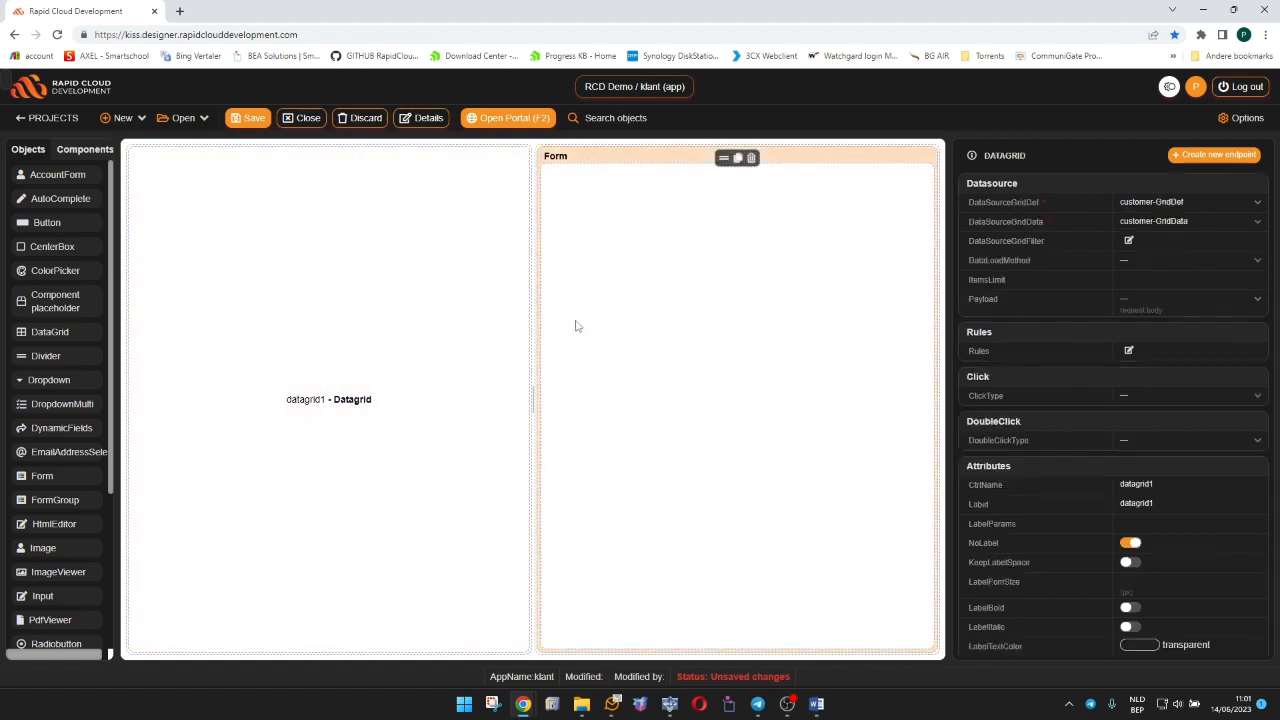
click(574, 323)
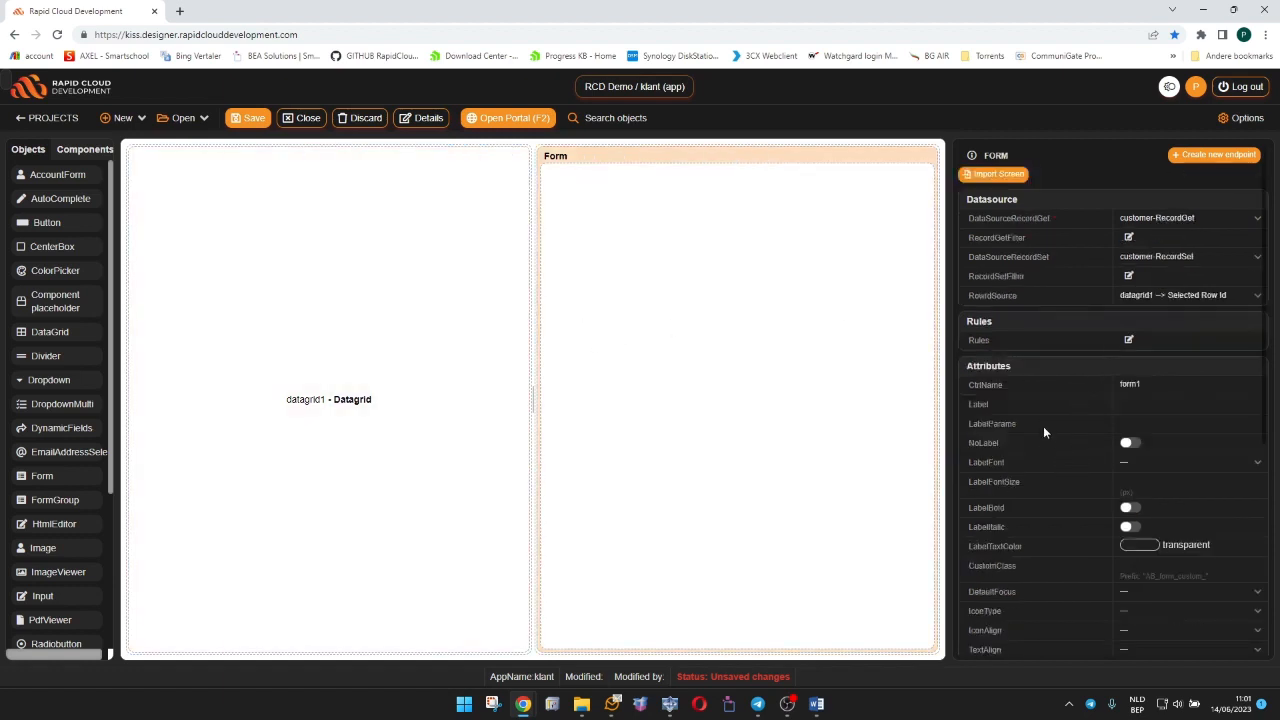
Add a horizontal Splitter with two containers inside the form.
scroll(1041, 430, down, 5)
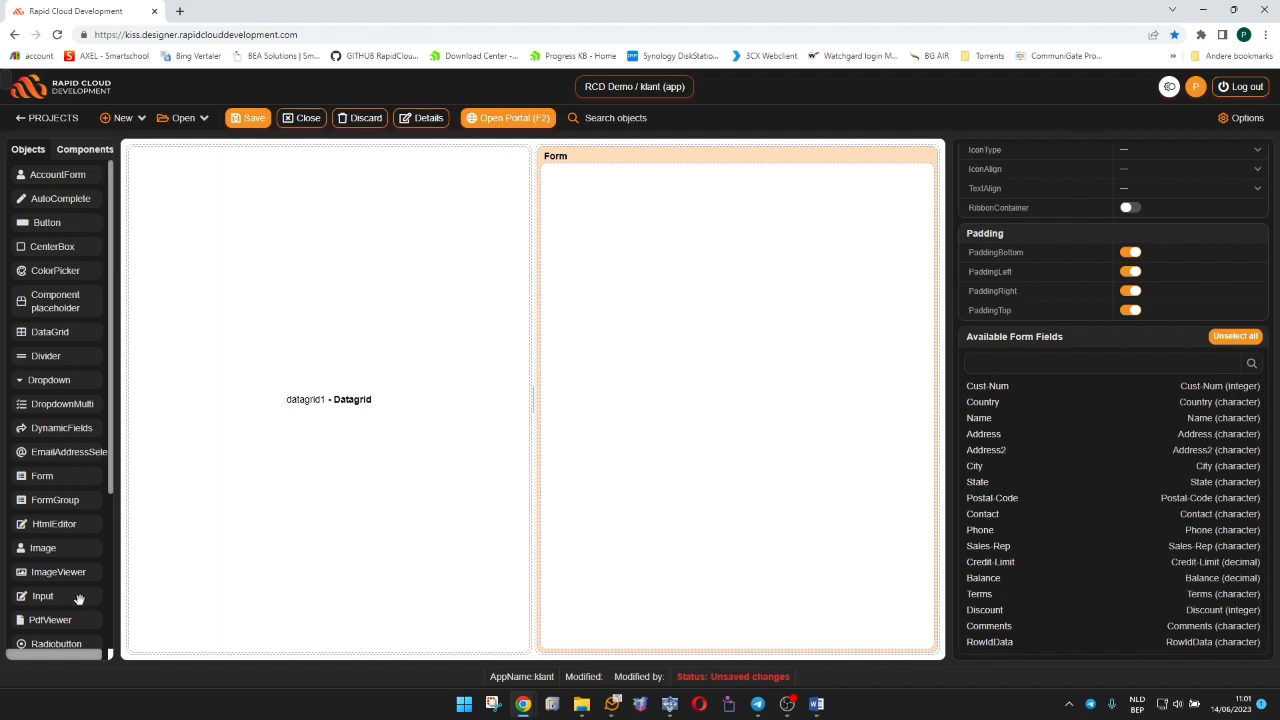
scroll(66, 600, down, 3)
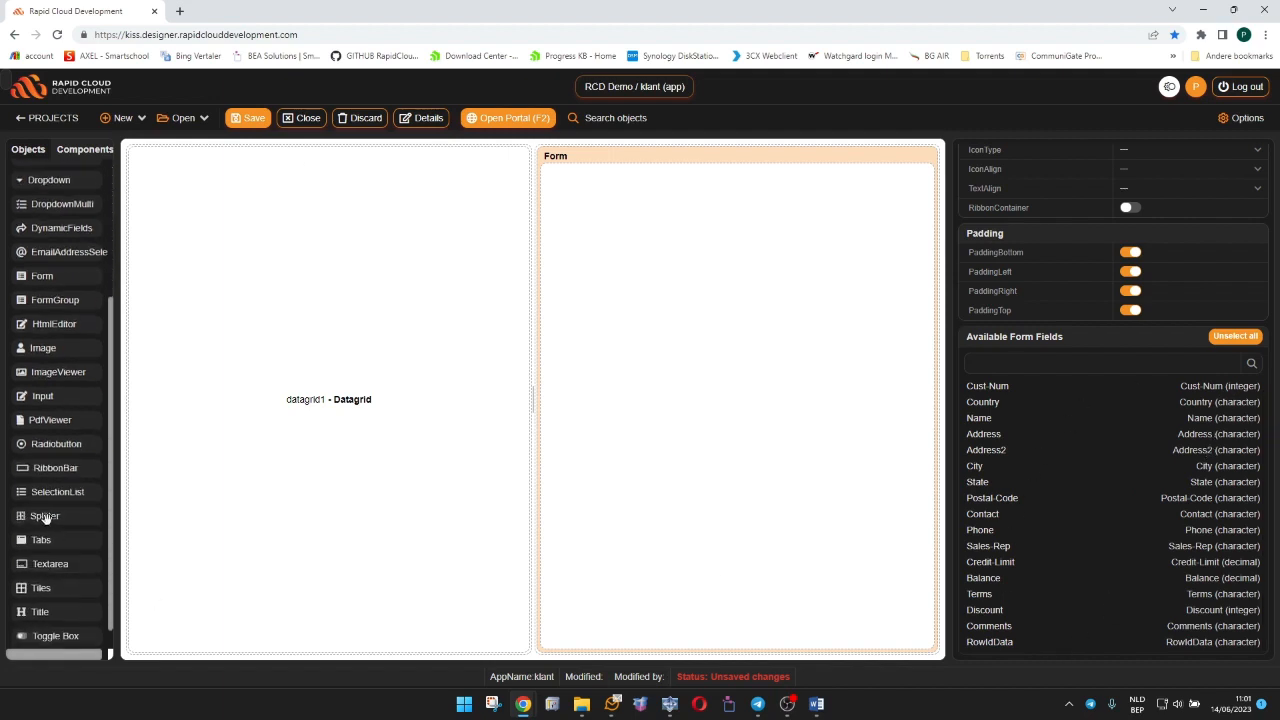
drag(45, 518, 628, 230)
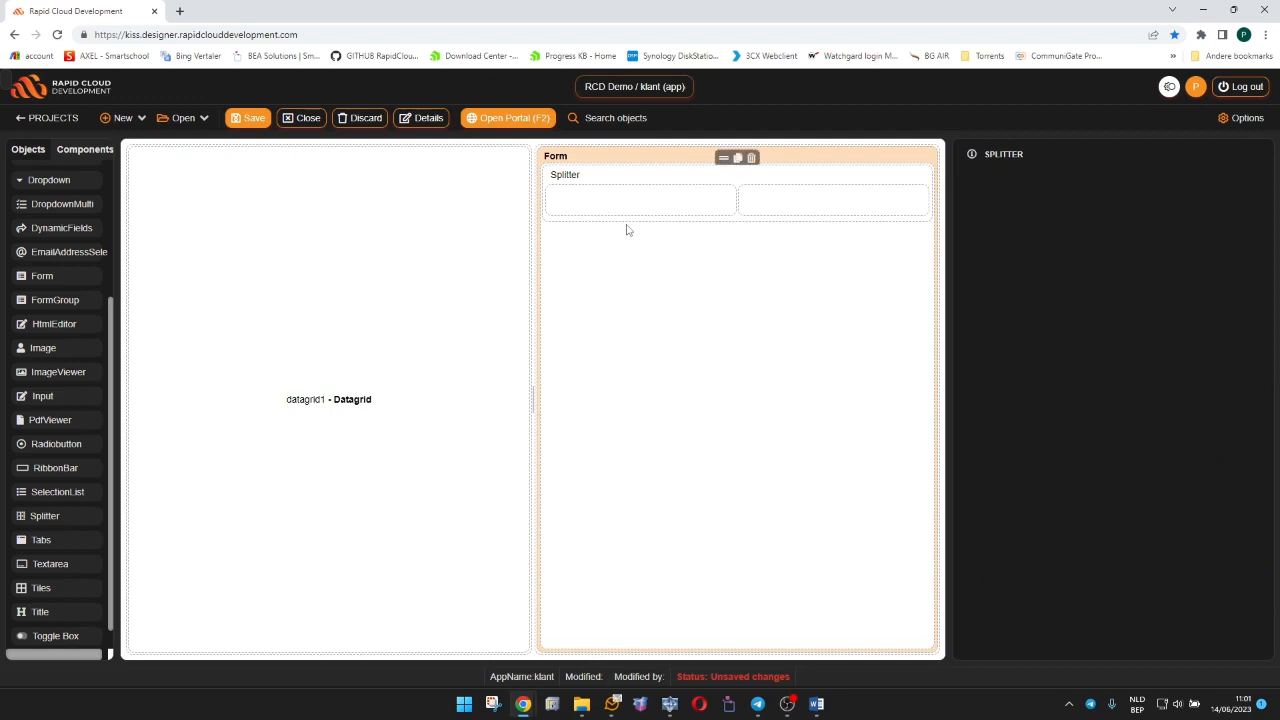
Add the Cust-Num, Country, Name, Address, Address2, City, State, Postal-Code and Comments fields to the splitter's first container.
click(797, 163)
scroll(1105, 505, down, 3)
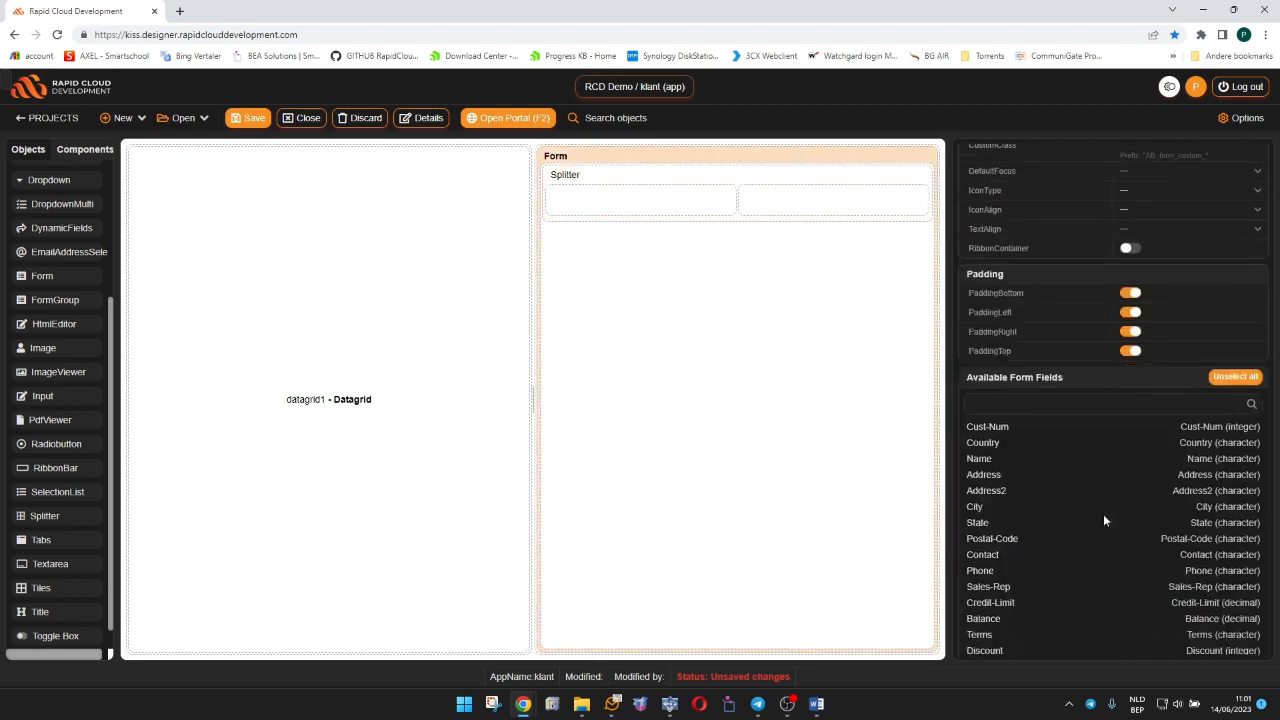
click(1000, 386)
click(996, 402)
click(994, 418)
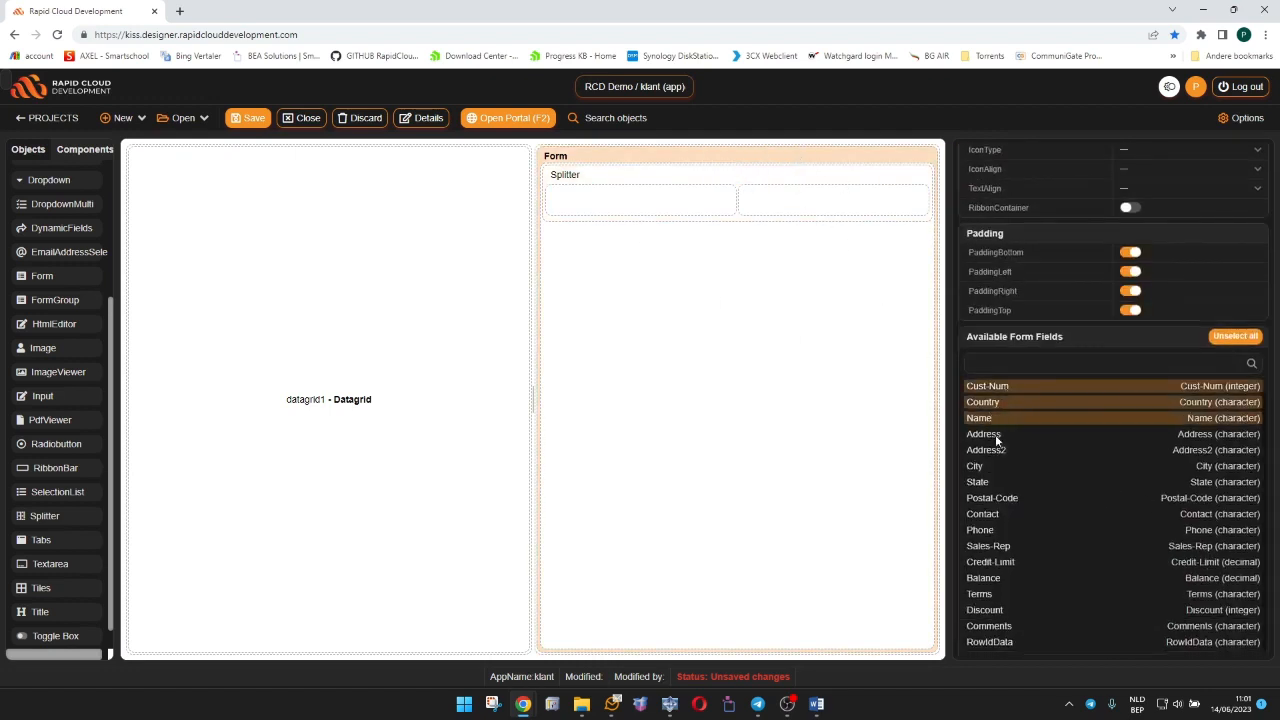
click(996, 436)
click(992, 451)
click(992, 467)
click(992, 483)
click(994, 499)
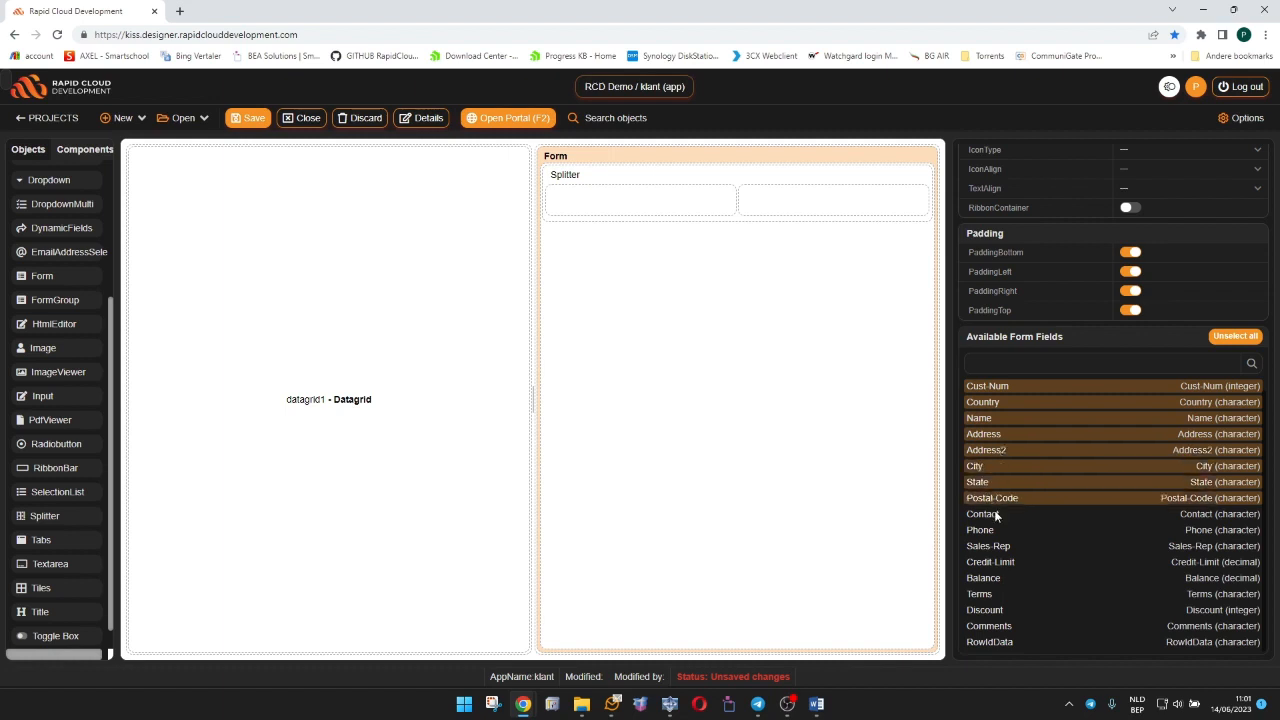
click(994, 627)
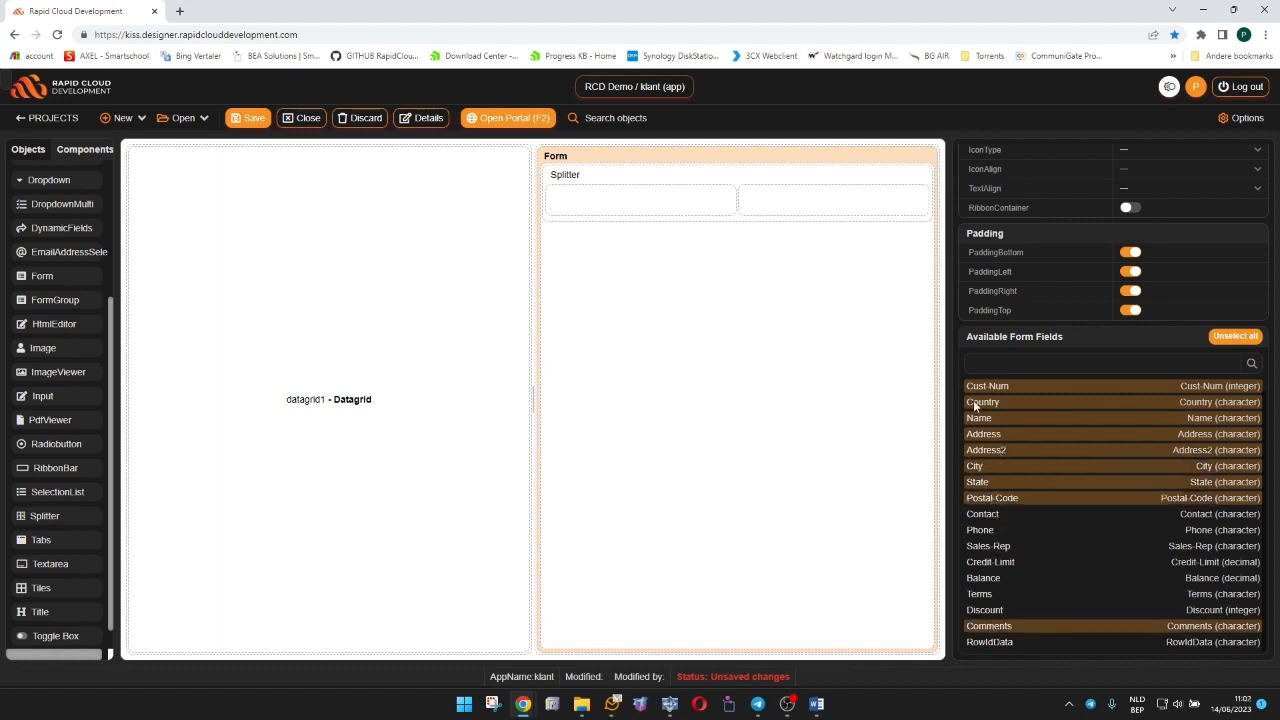
drag(950, 371, 565, 203)
Move the Name, Address and Address2 inputs into the splitter's second container, in that order.
drag(602, 376, 630, 468)
drag(602, 293, 787, 220)
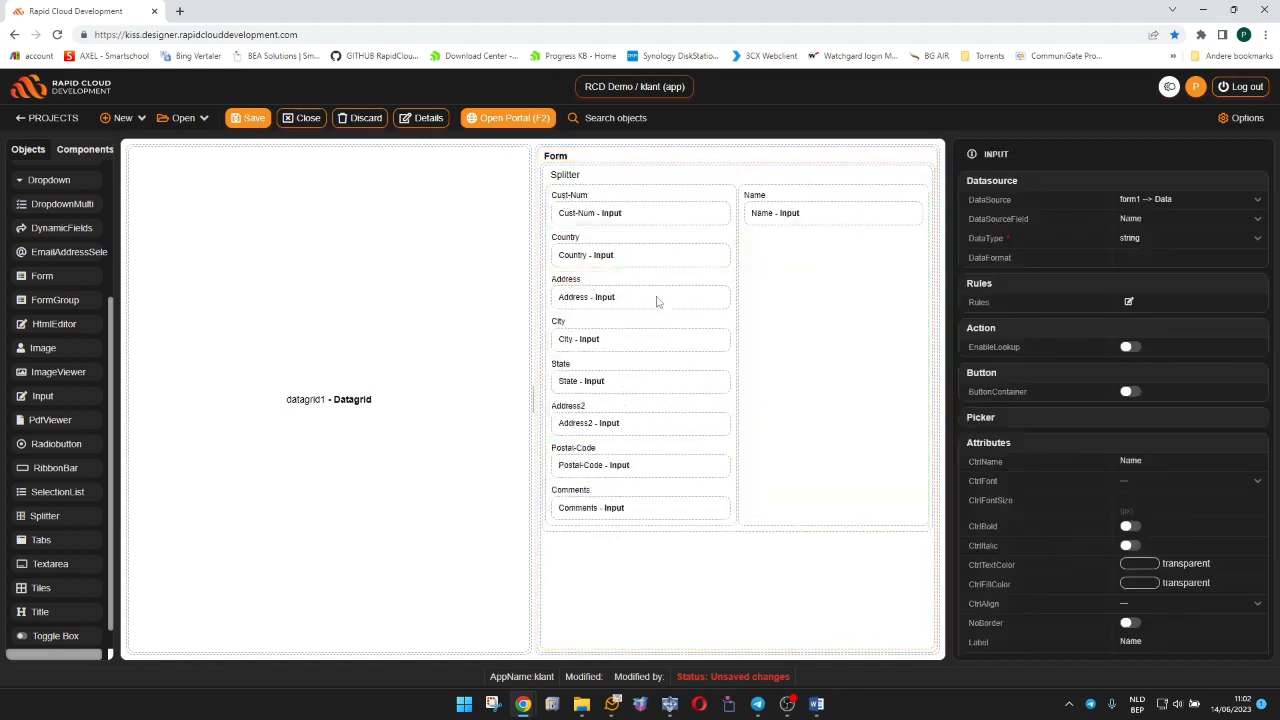
drag(581, 306, 805, 252)
drag(591, 388, 758, 322)
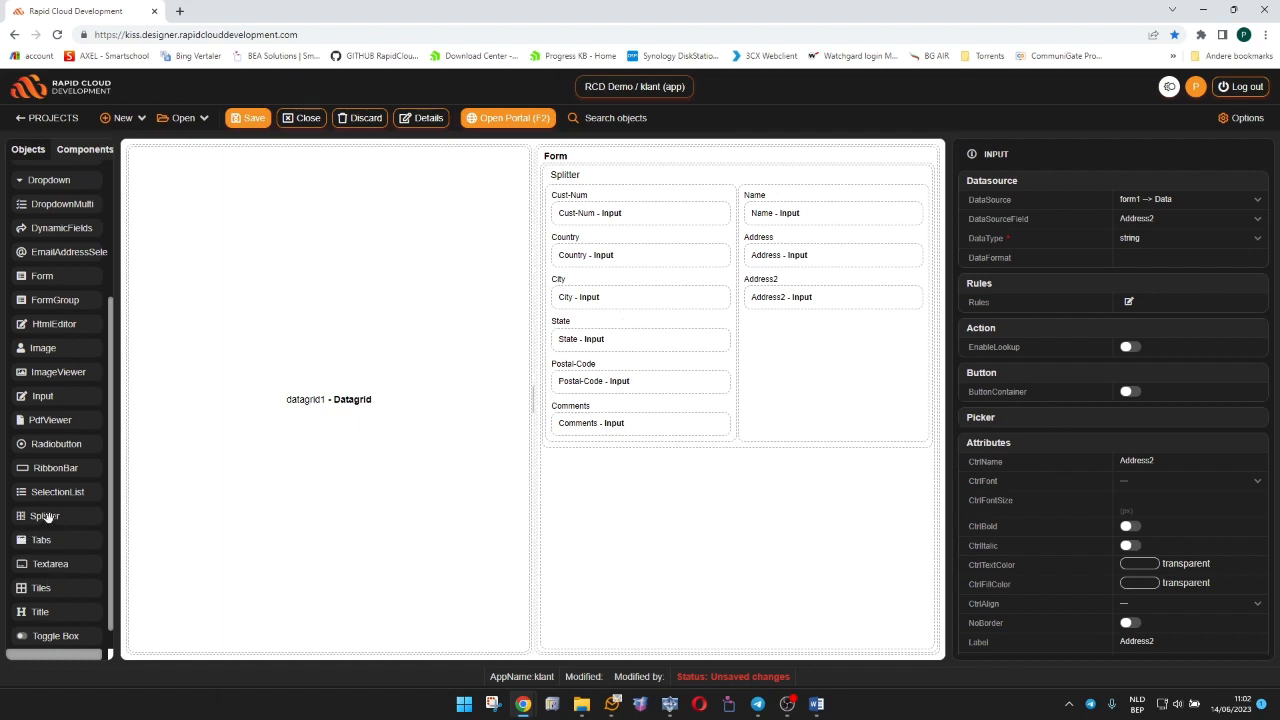
Nest a second Splitter below Address2 and move Postal-Code into its first container and City into its second.
drag(44, 516, 815, 374)
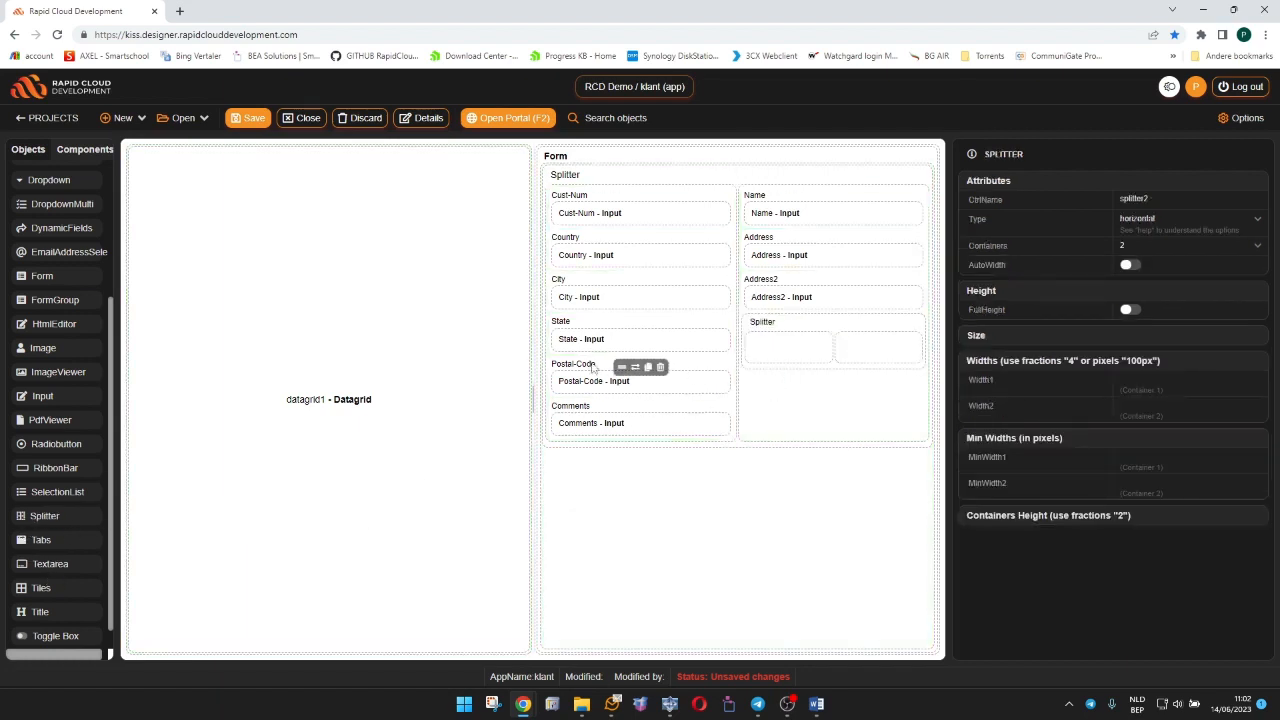
drag(571, 388, 755, 360)
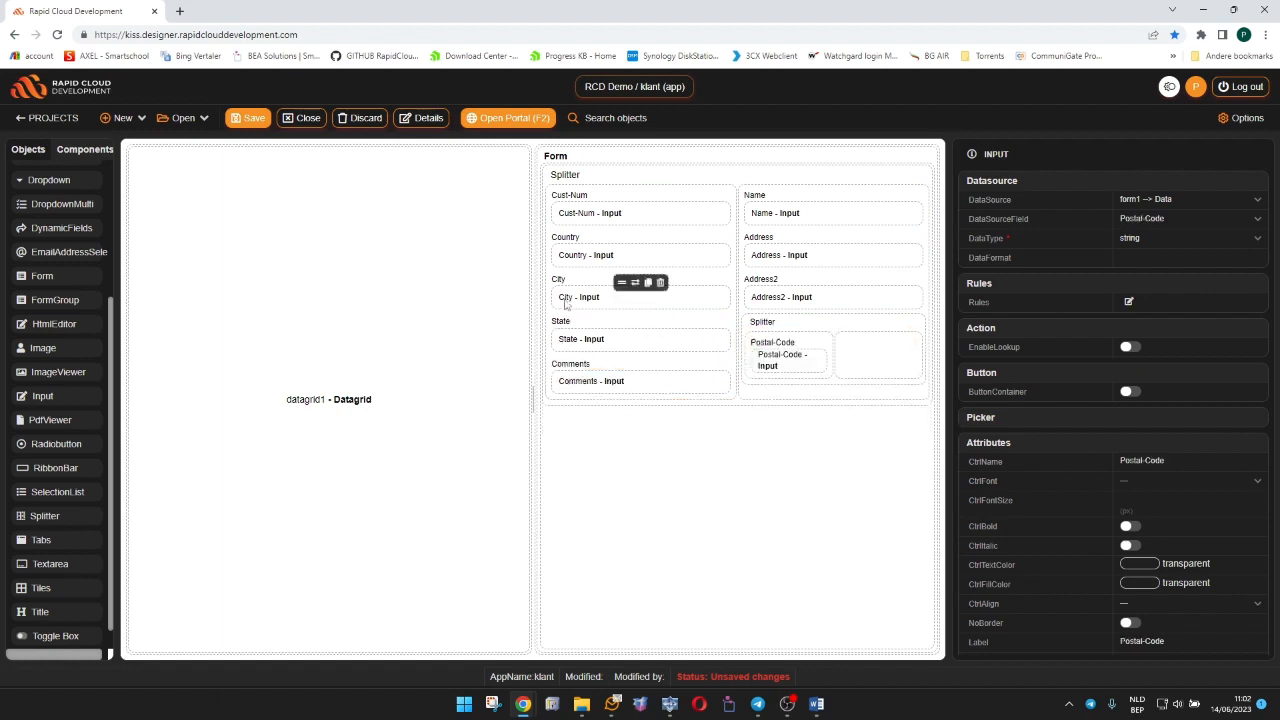
drag(565, 305, 878, 360)
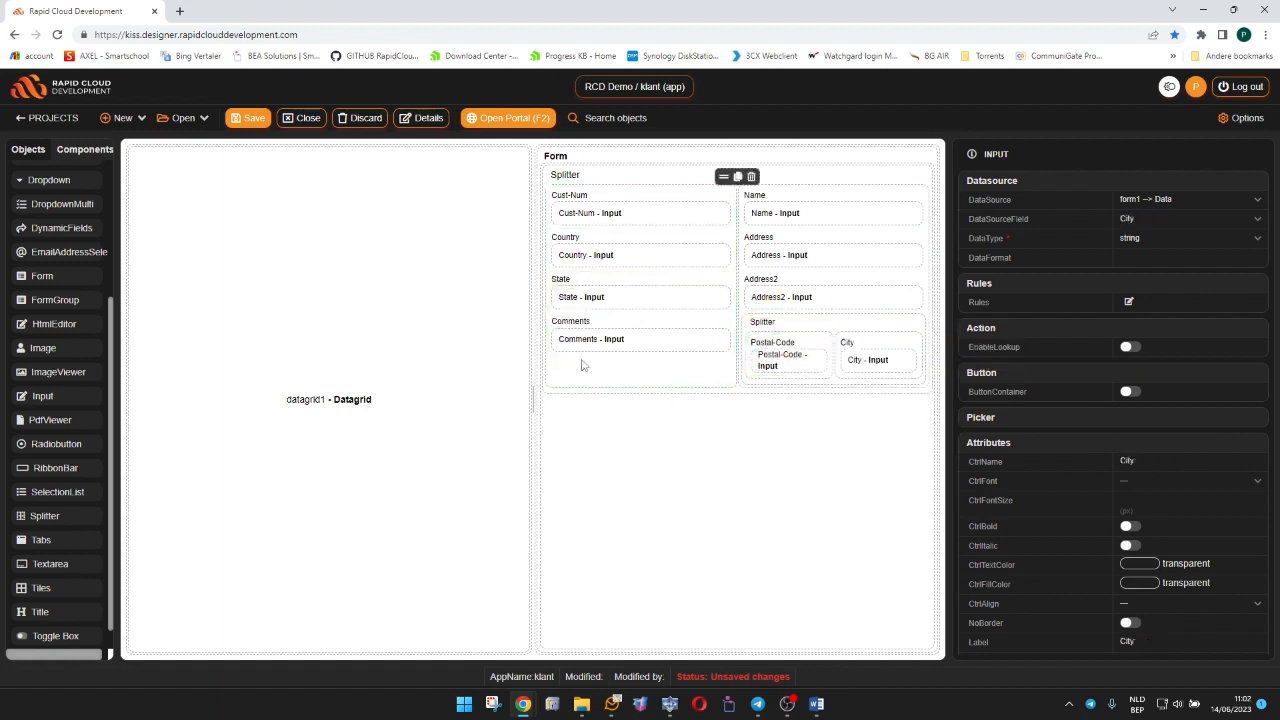
Move the Comments input out of the splitter to the form area directly below it and save the app.
drag(593, 342, 604, 396)
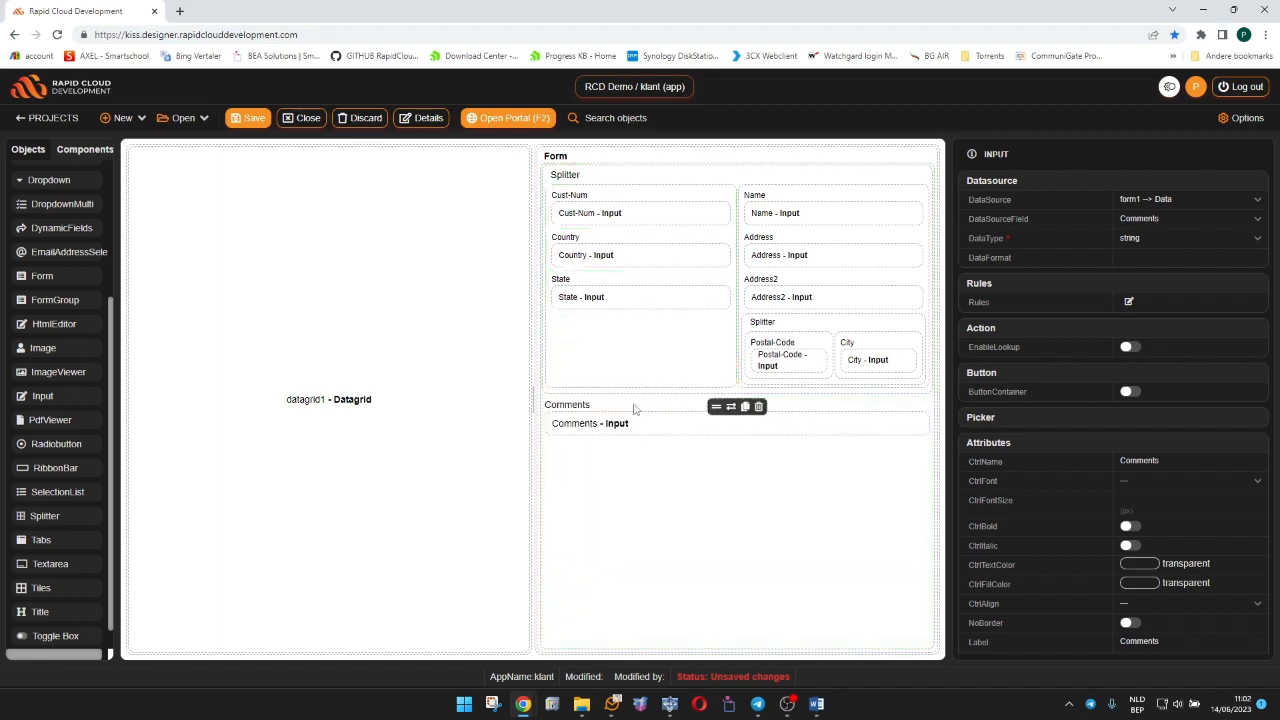
click(631, 363)
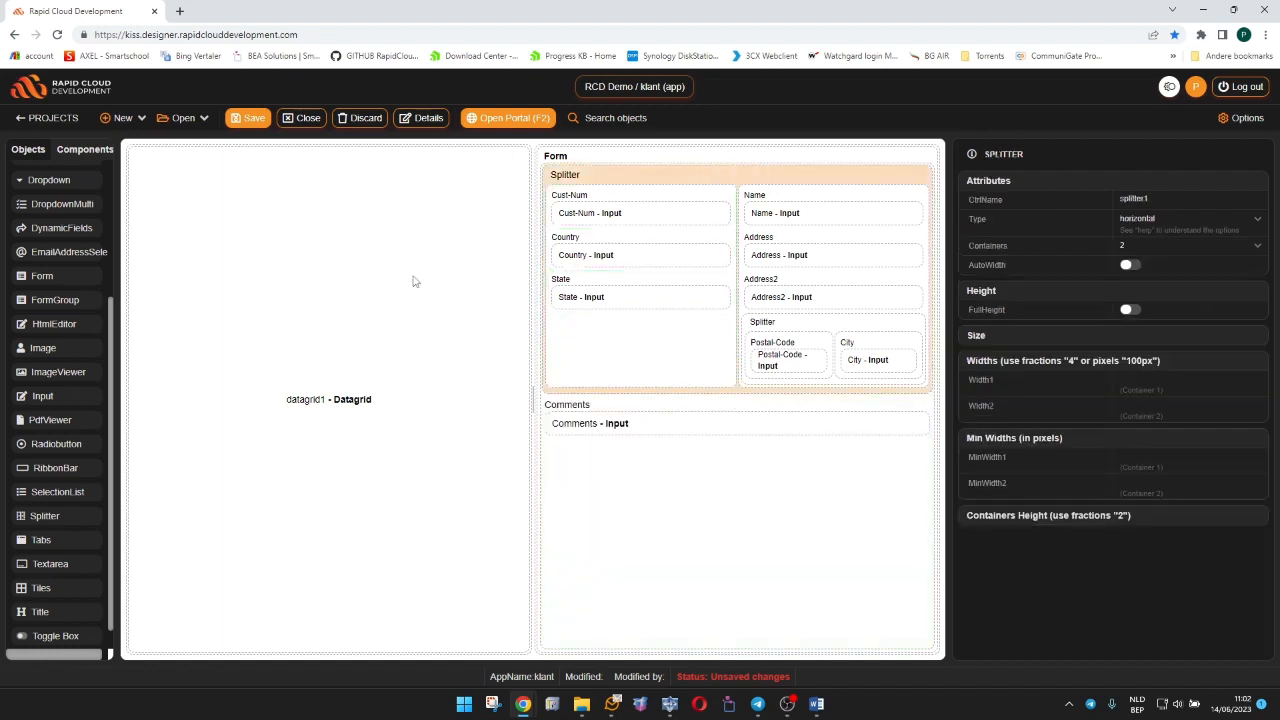
click(254, 120)
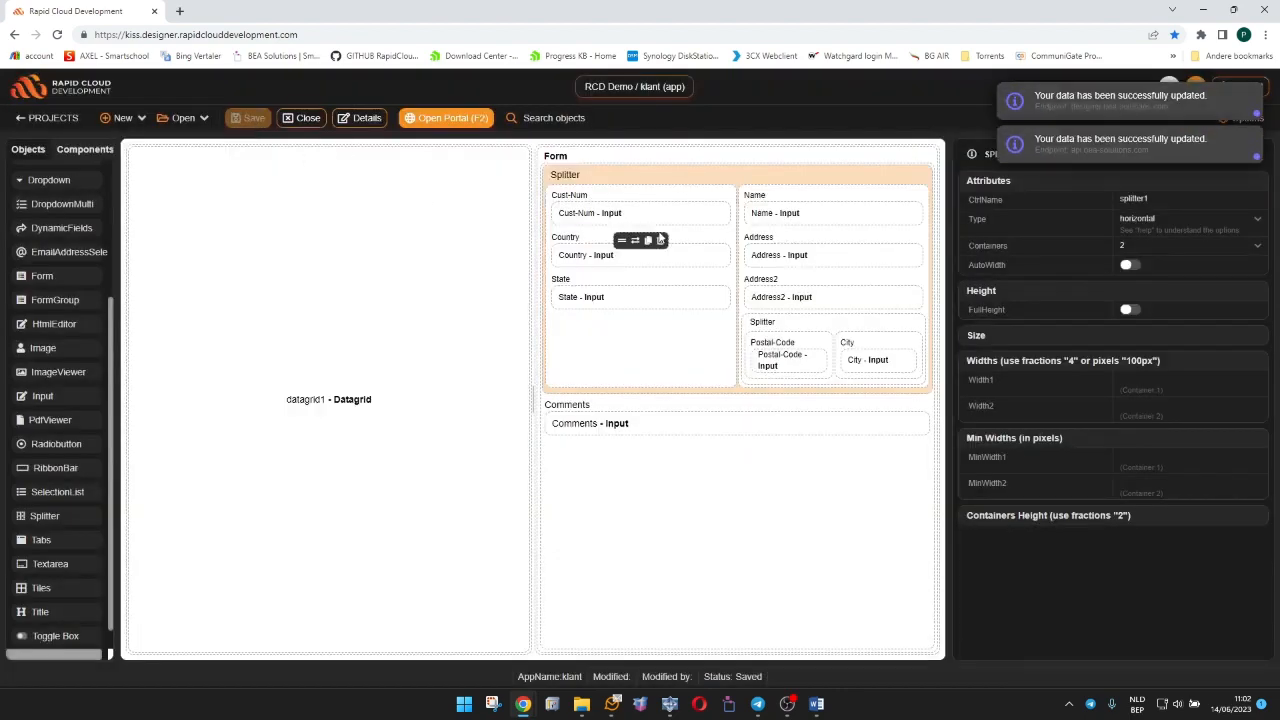
Rearrange the splitter's first container so Name sits directly below Cust-Num and Country sits below State.
drag(775, 213, 600, 352)
click(590, 259)
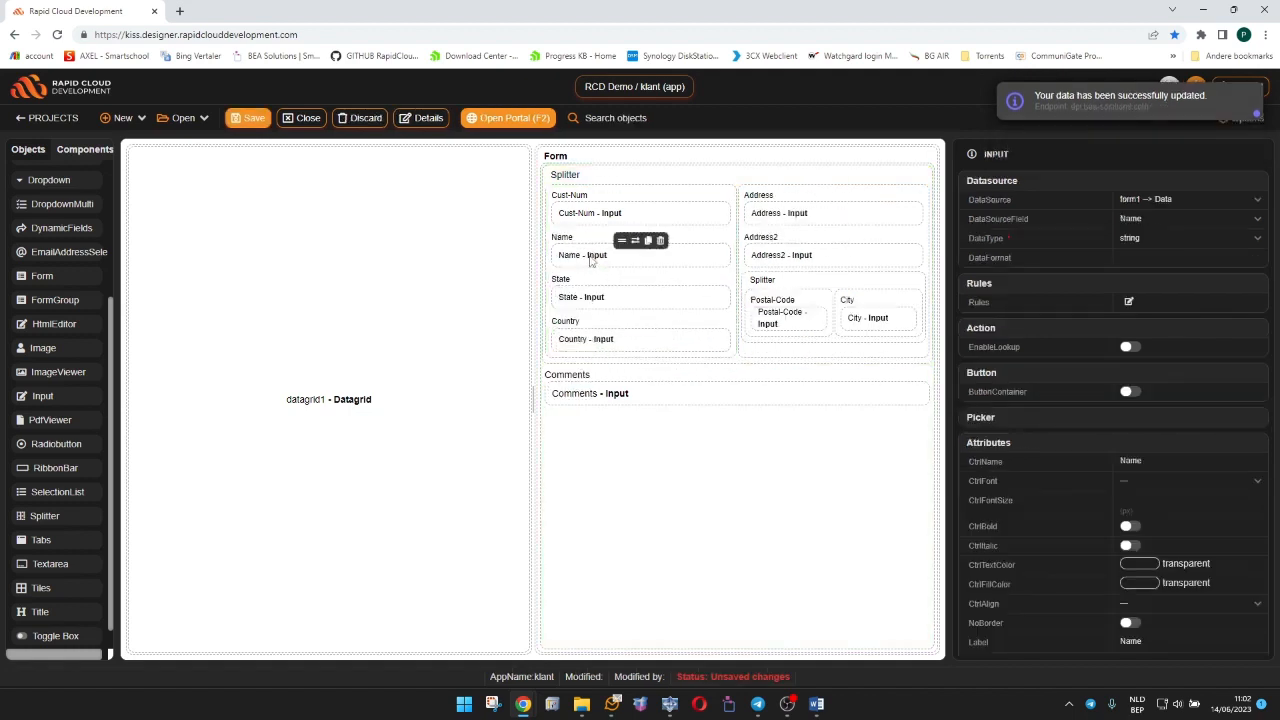
Enable UpdateOnNewOnly and CtrlBold for the Cust-Num input and save the app.
click(590, 229)
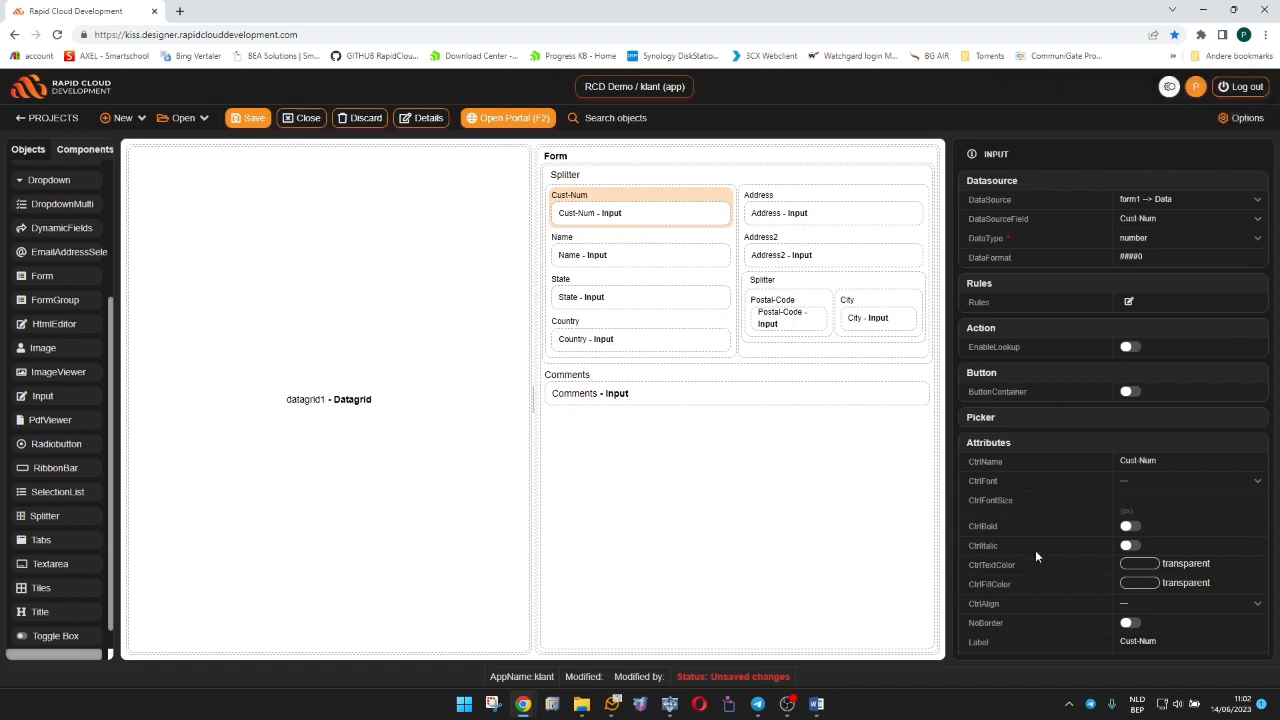
scroll(1035, 550, down, 5)
scroll(1038, 548, up, 2)
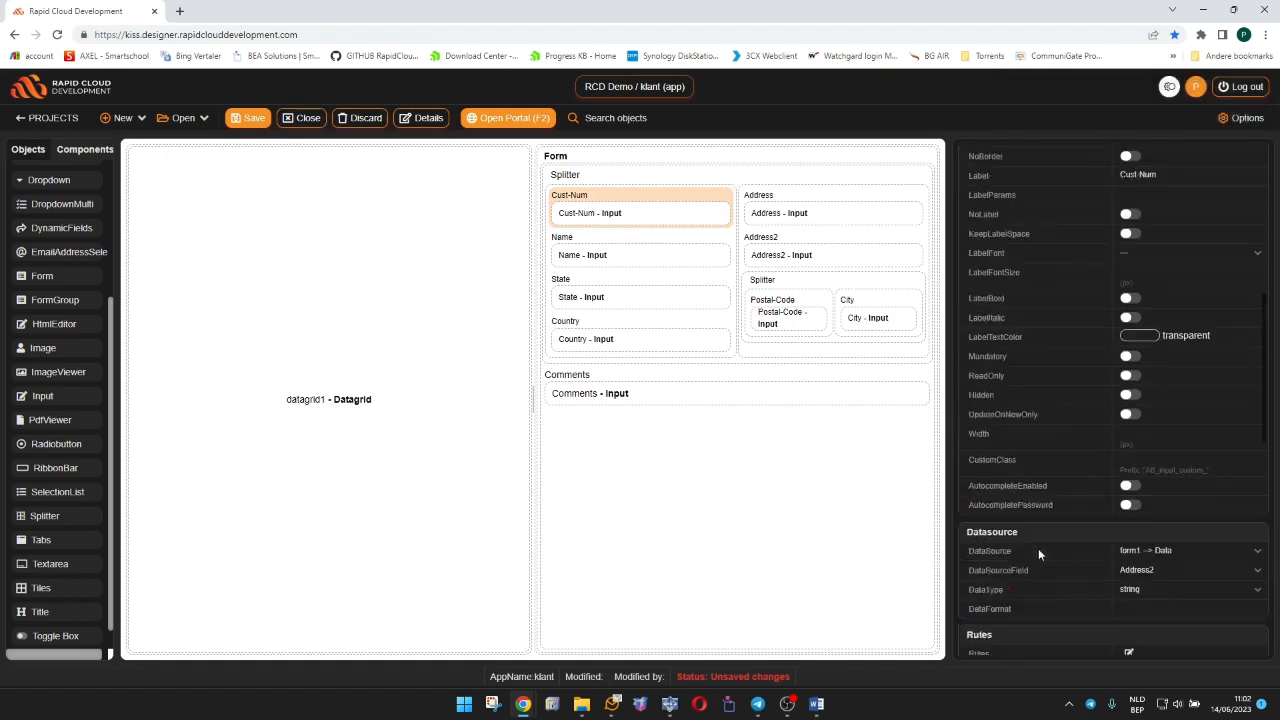
click(1132, 416)
scroll(1005, 417, up, 4)
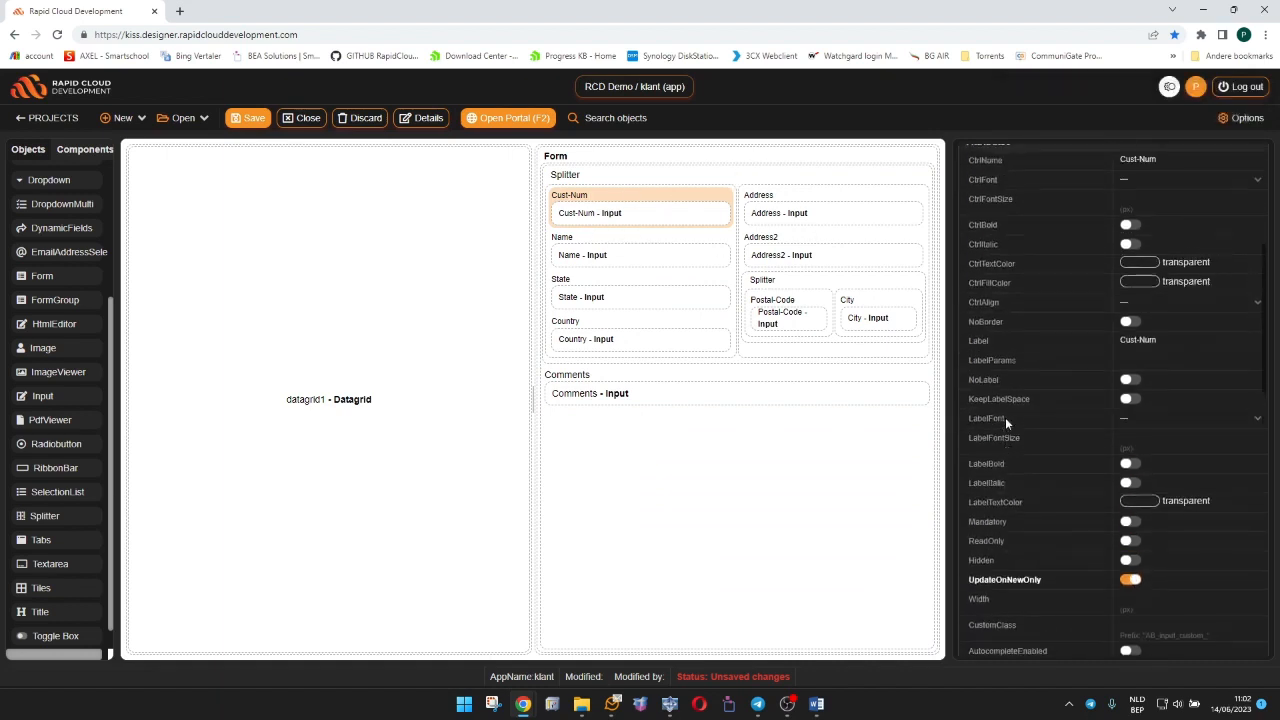
click(1128, 260)
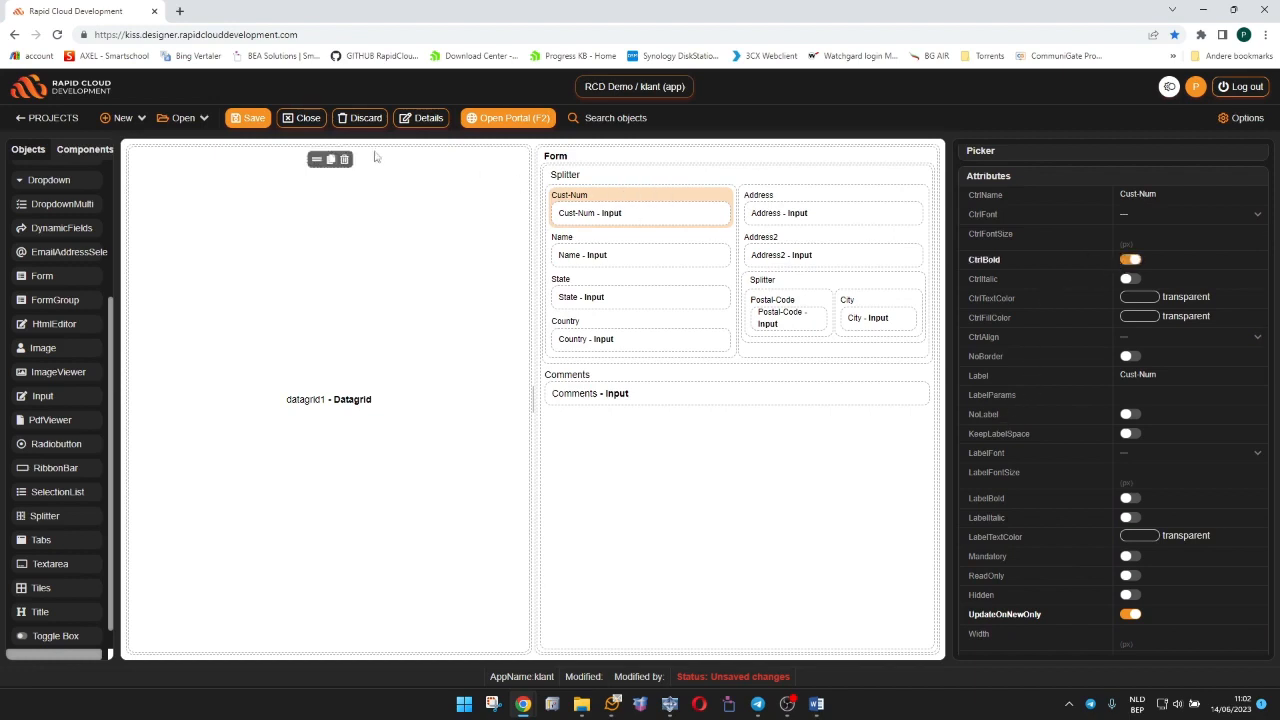
click(249, 118)
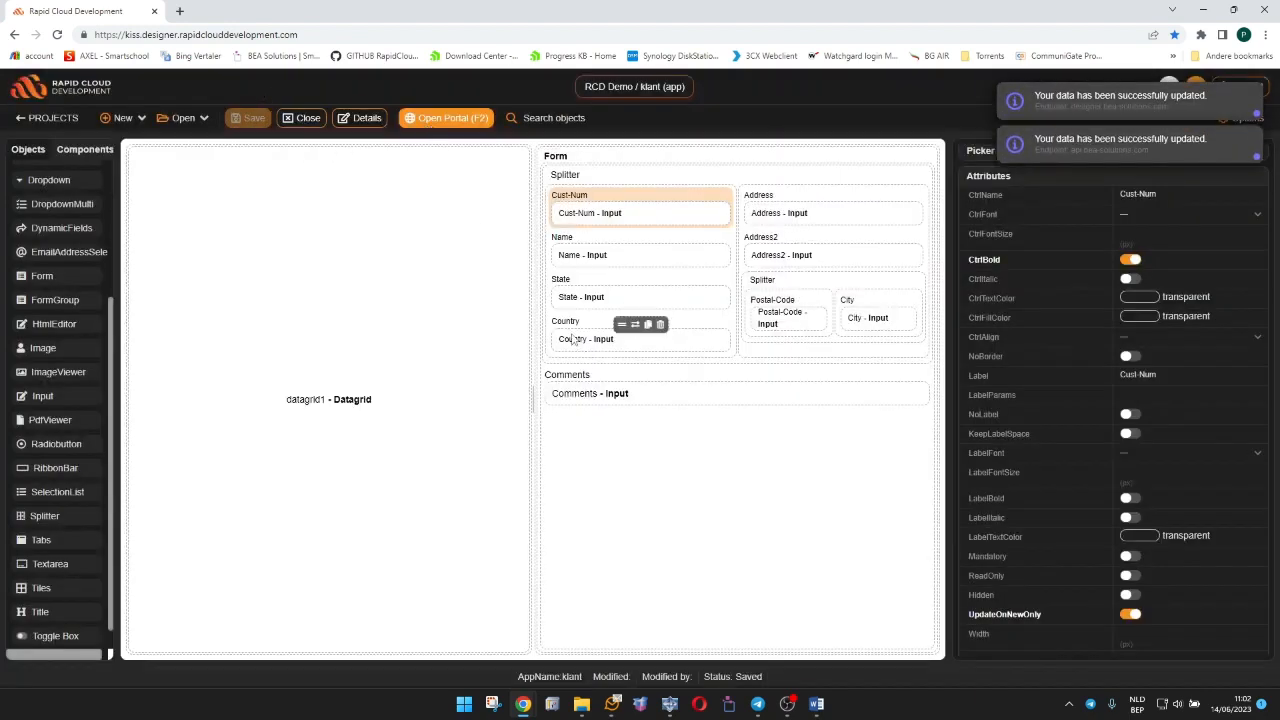
Open the portal, check the detail form's layout for customers 2, 3 and 5, and return to the designer.
click(443, 120)
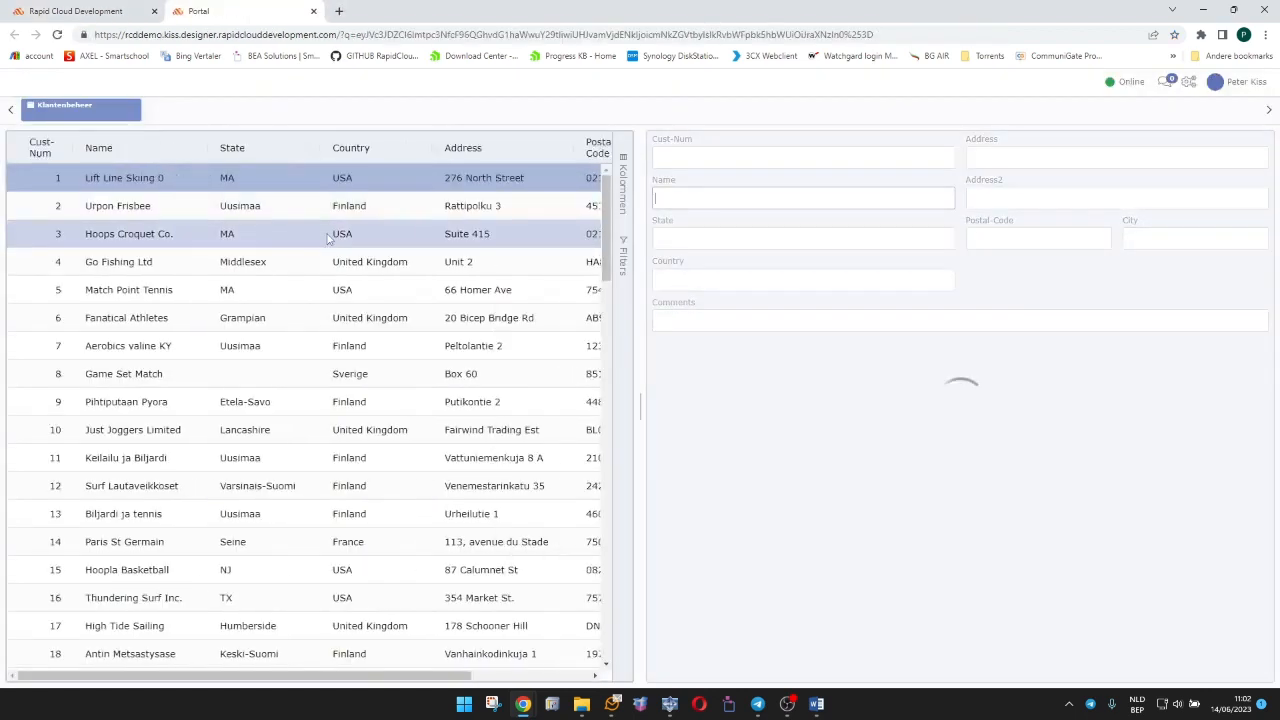
click(335, 210)
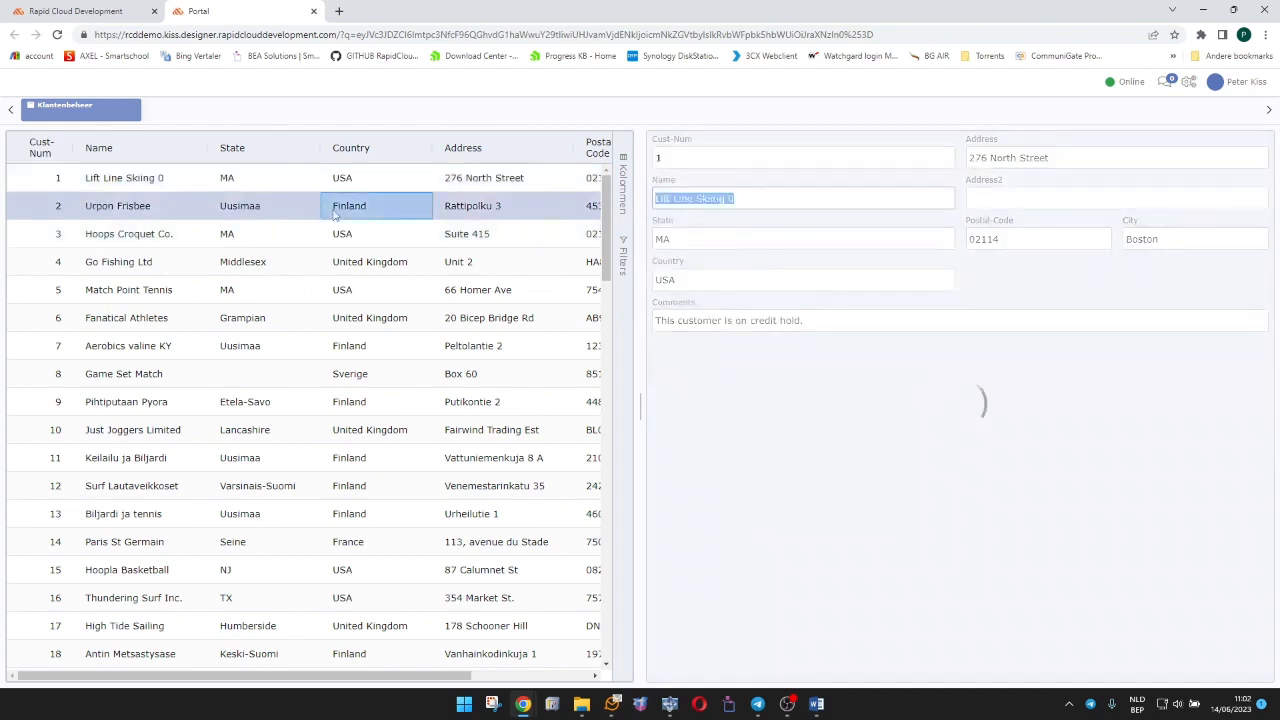
click(336, 236)
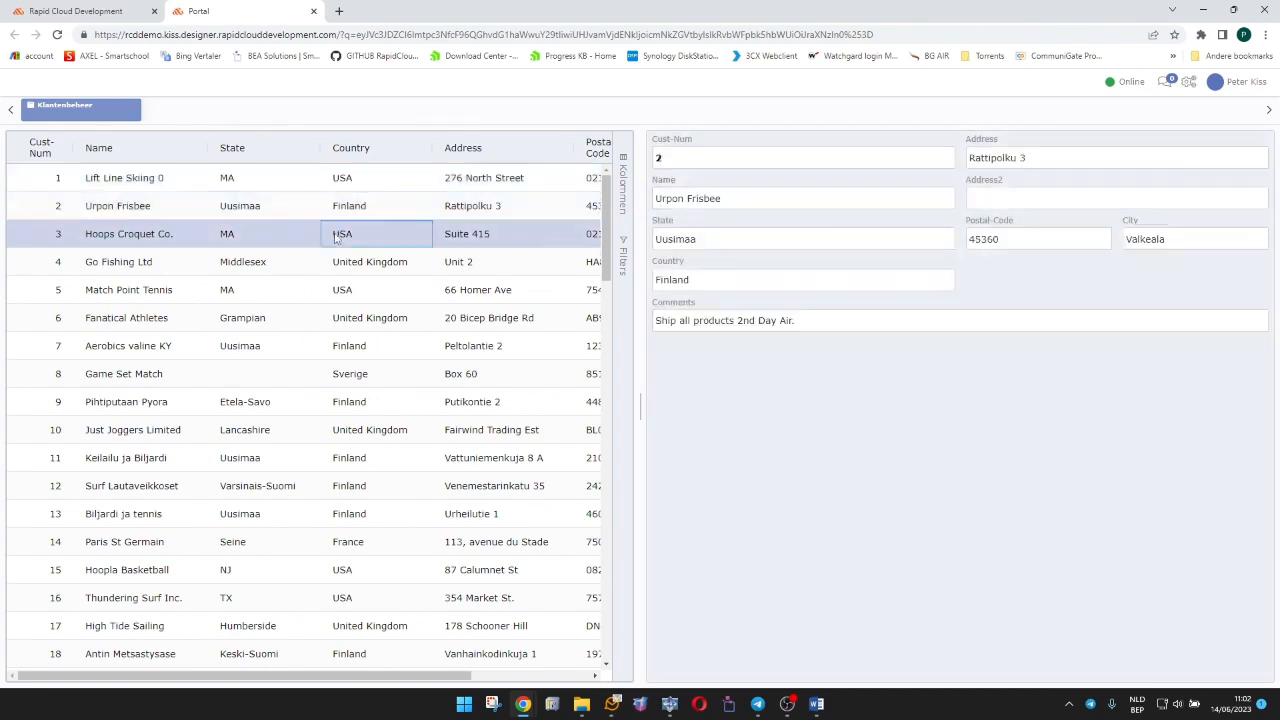
click(338, 286)
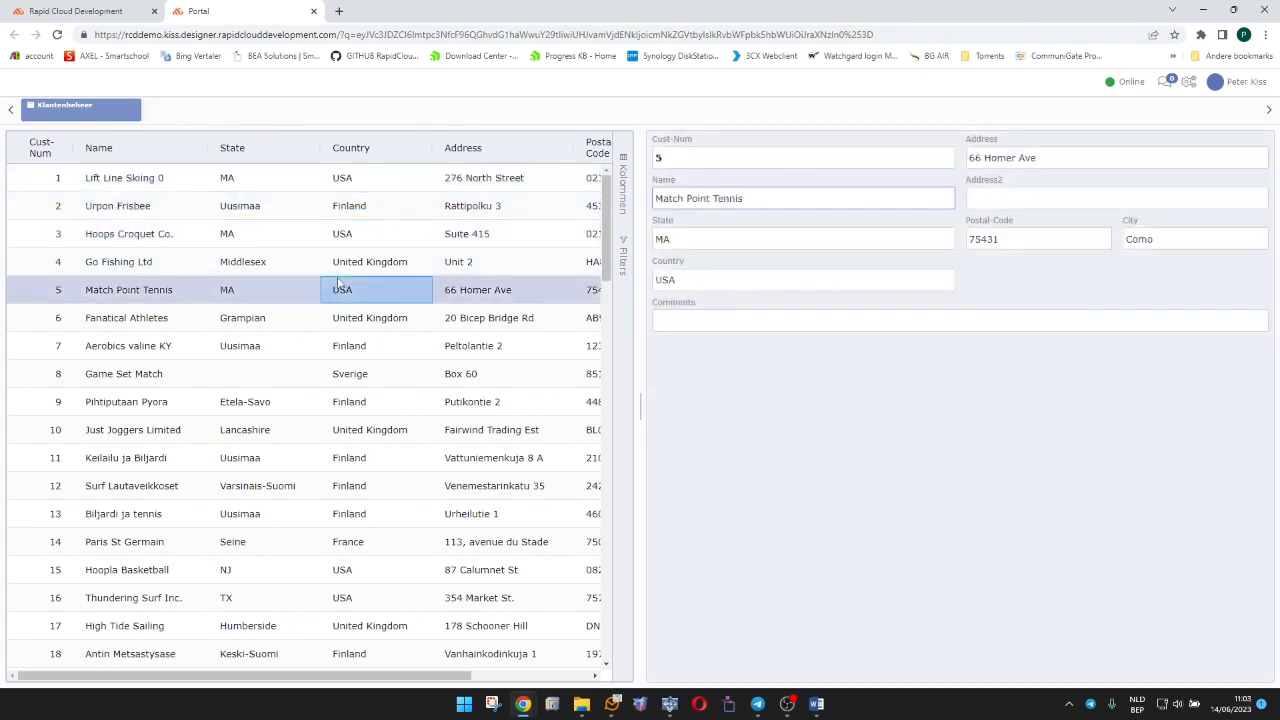
click(313, 11)
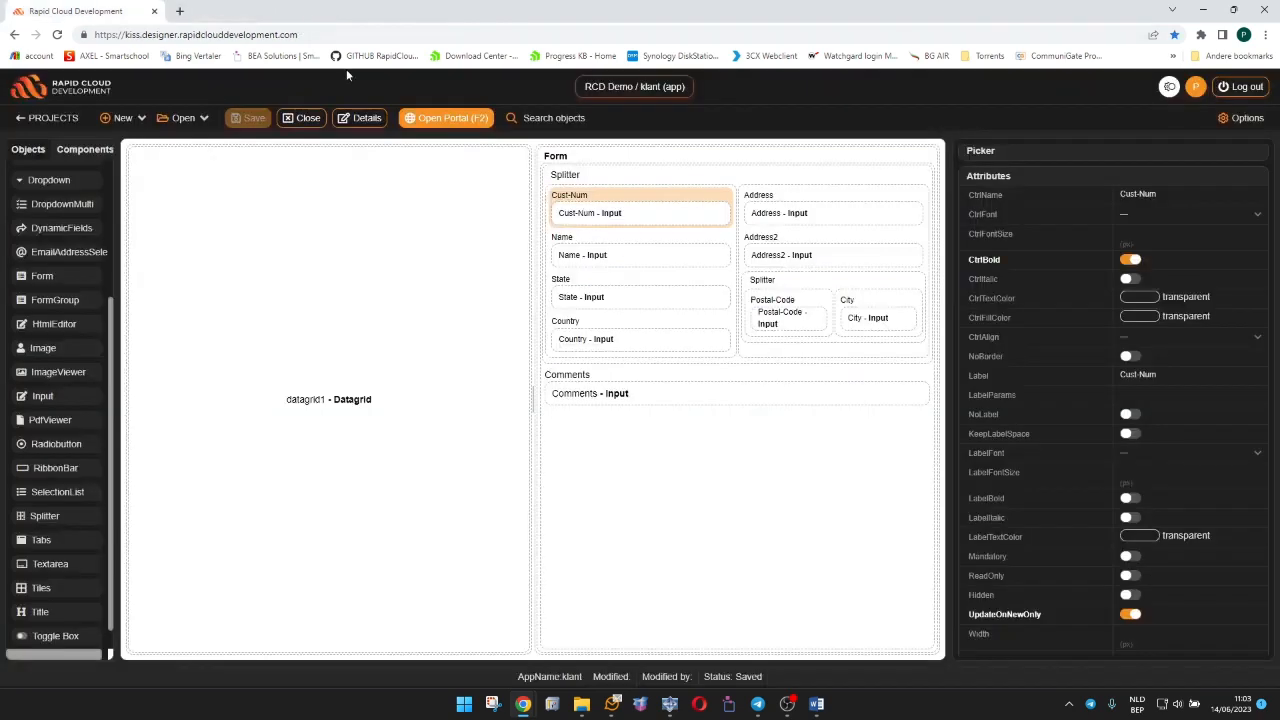
Convert the Comments input into a Textarea.
click(692, 396)
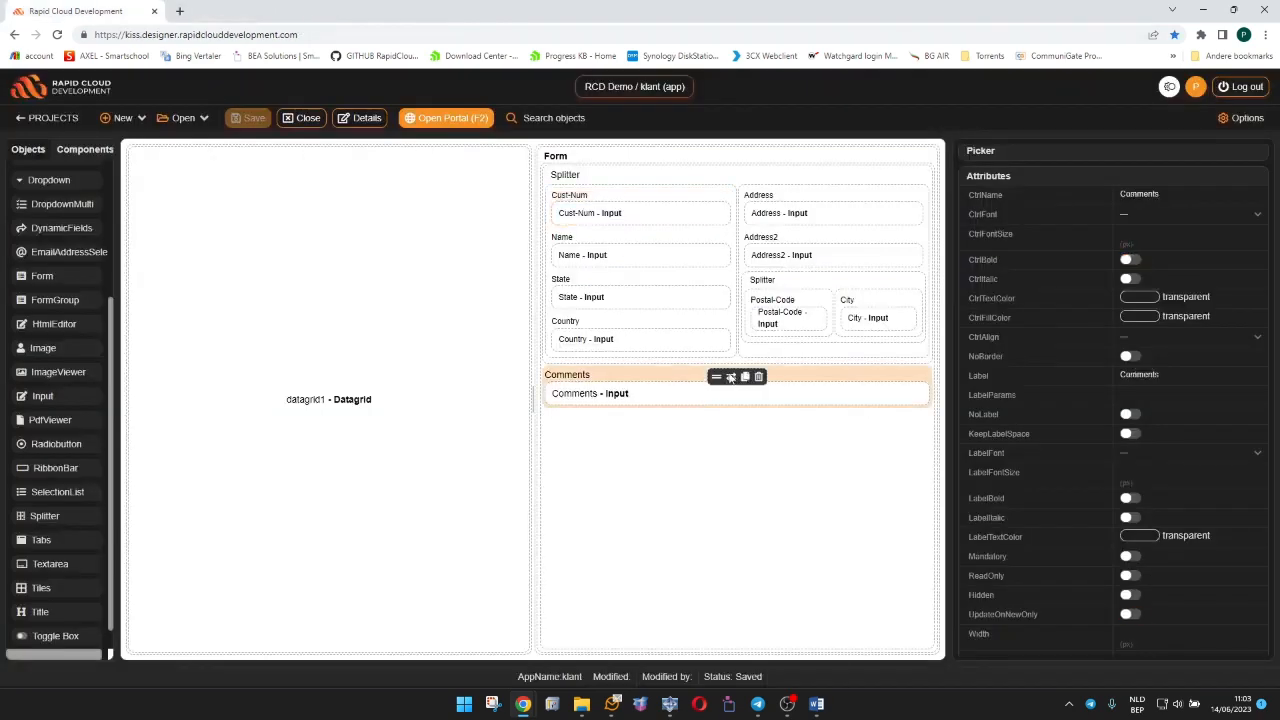
click(731, 377)
click(760, 637)
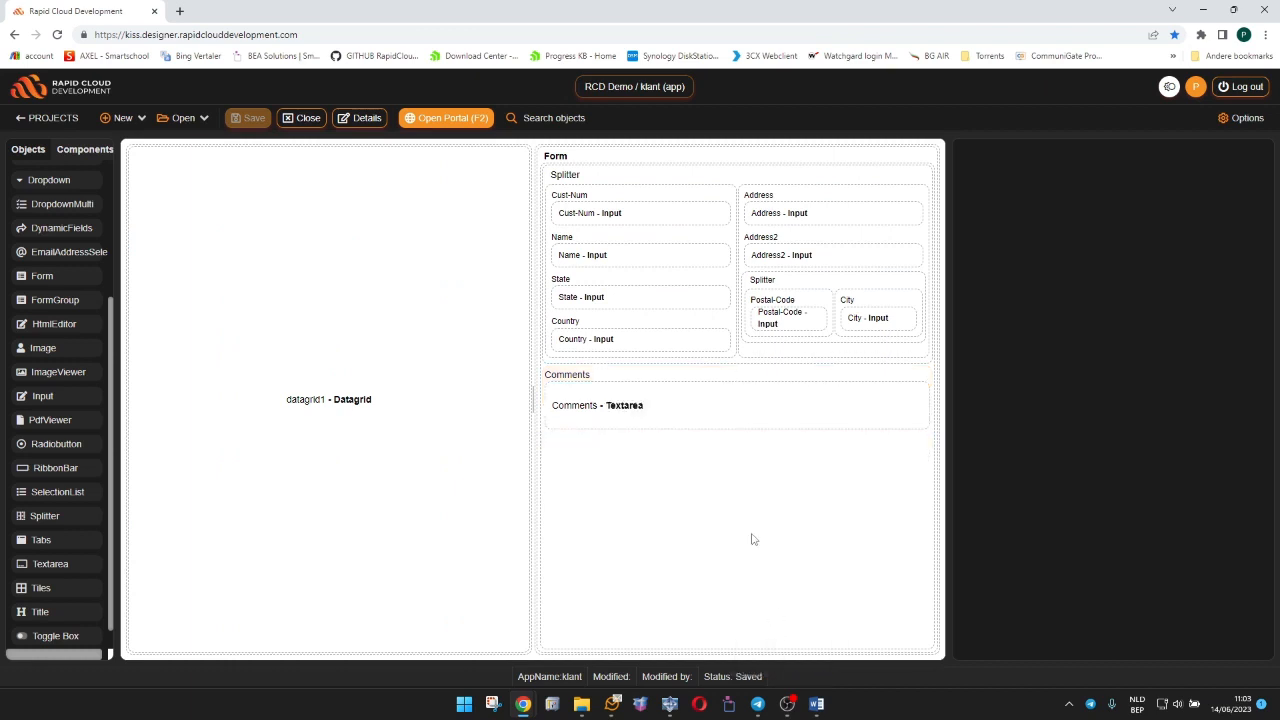
Convert the State input into a Dropdown.
click(633, 304)
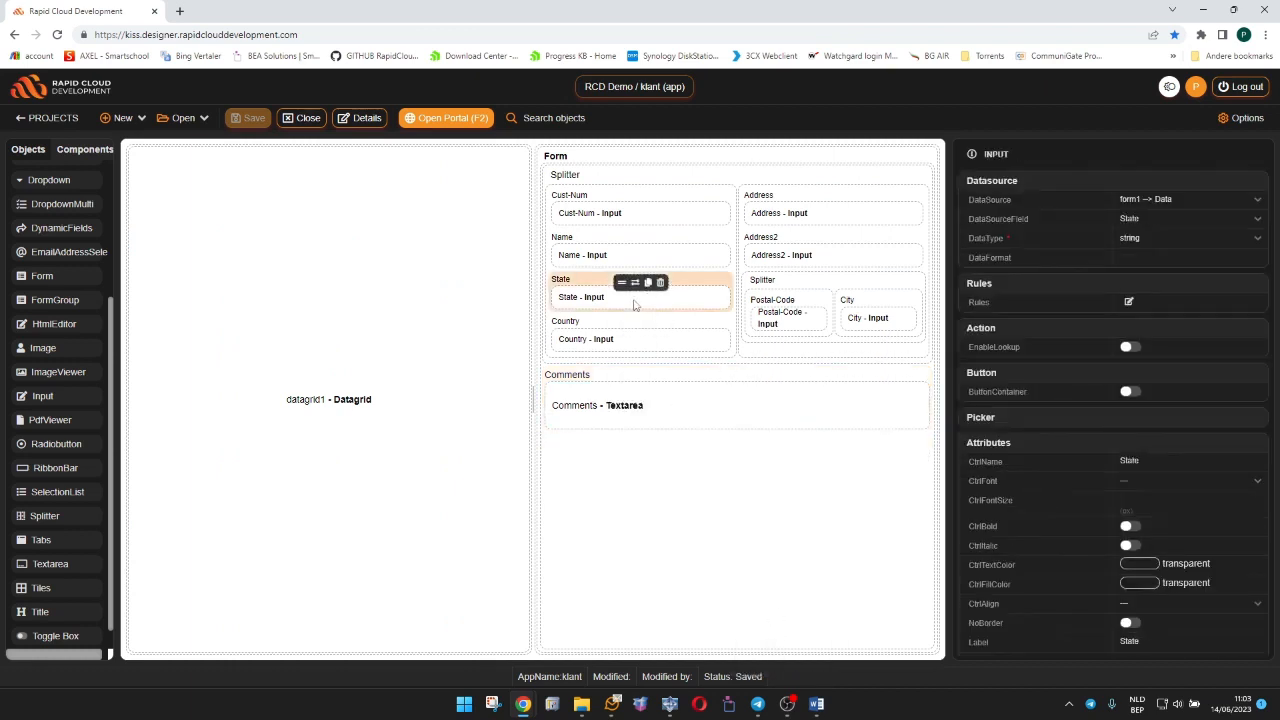
click(635, 284)
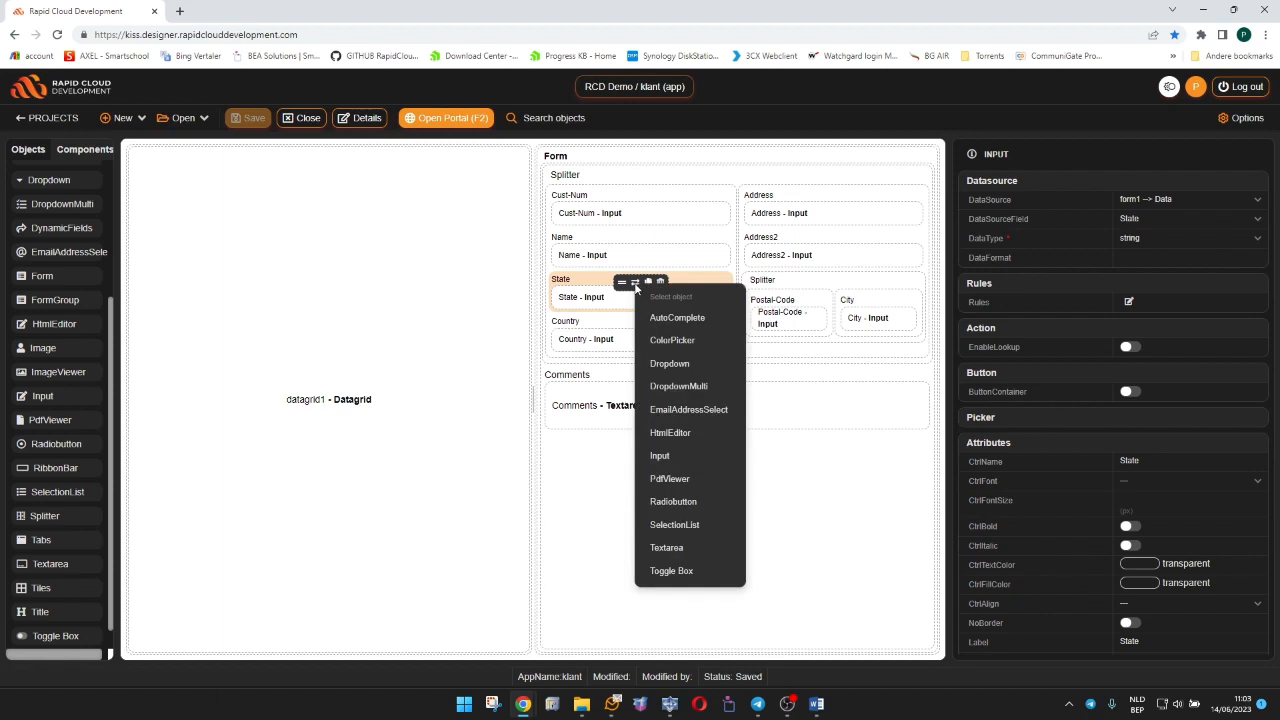
click(668, 364)
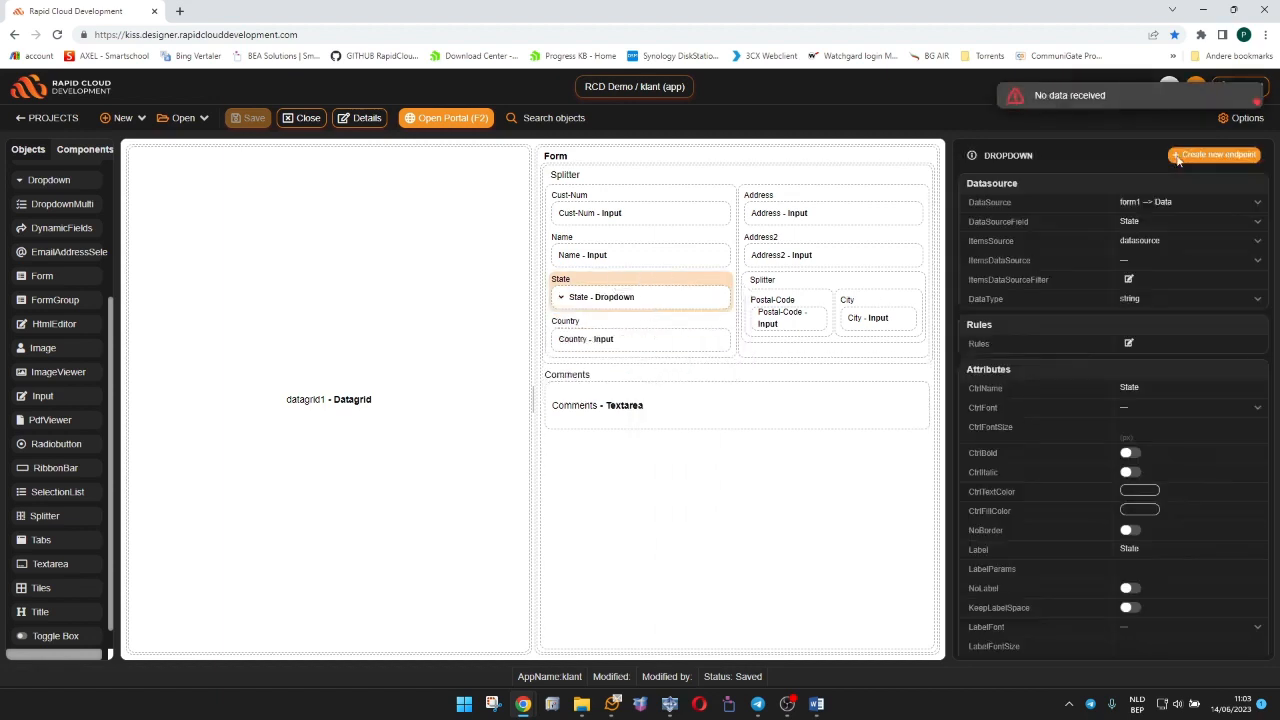
Create a new endpoint for the State dropdown with name, description and table state and field description state-name, and save the app.
click(1178, 156)
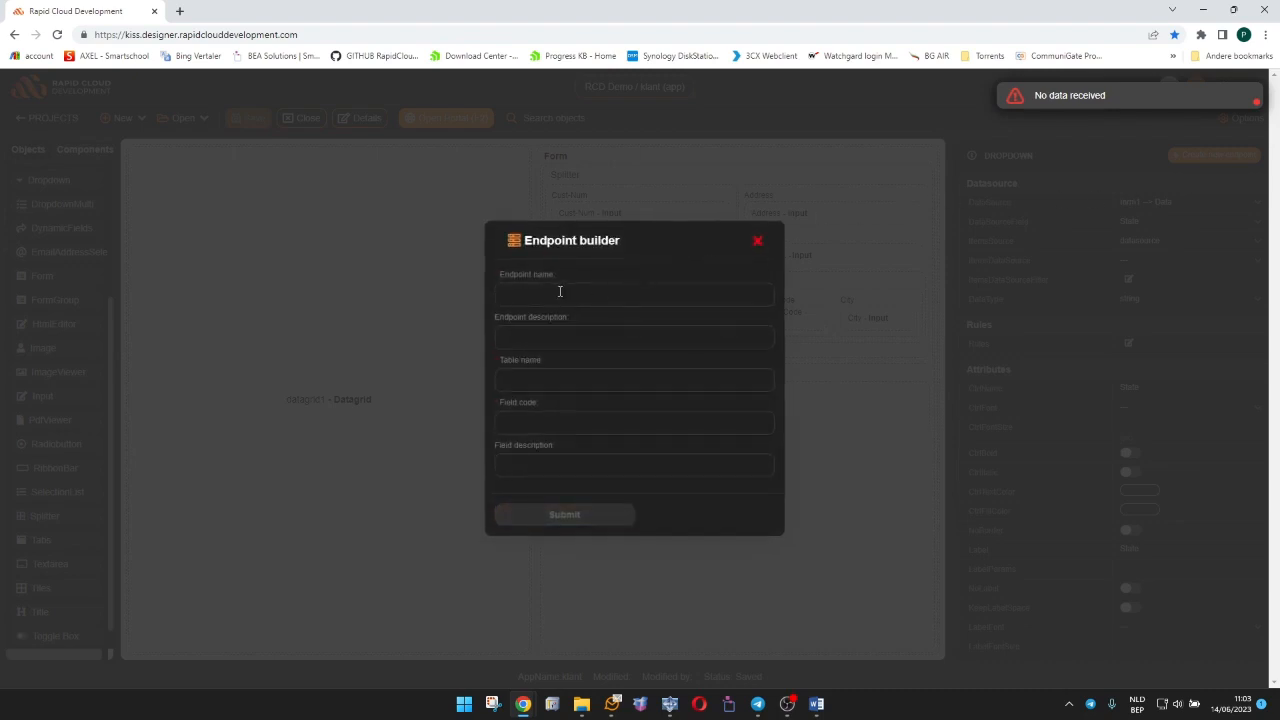
key(ctrl+a)
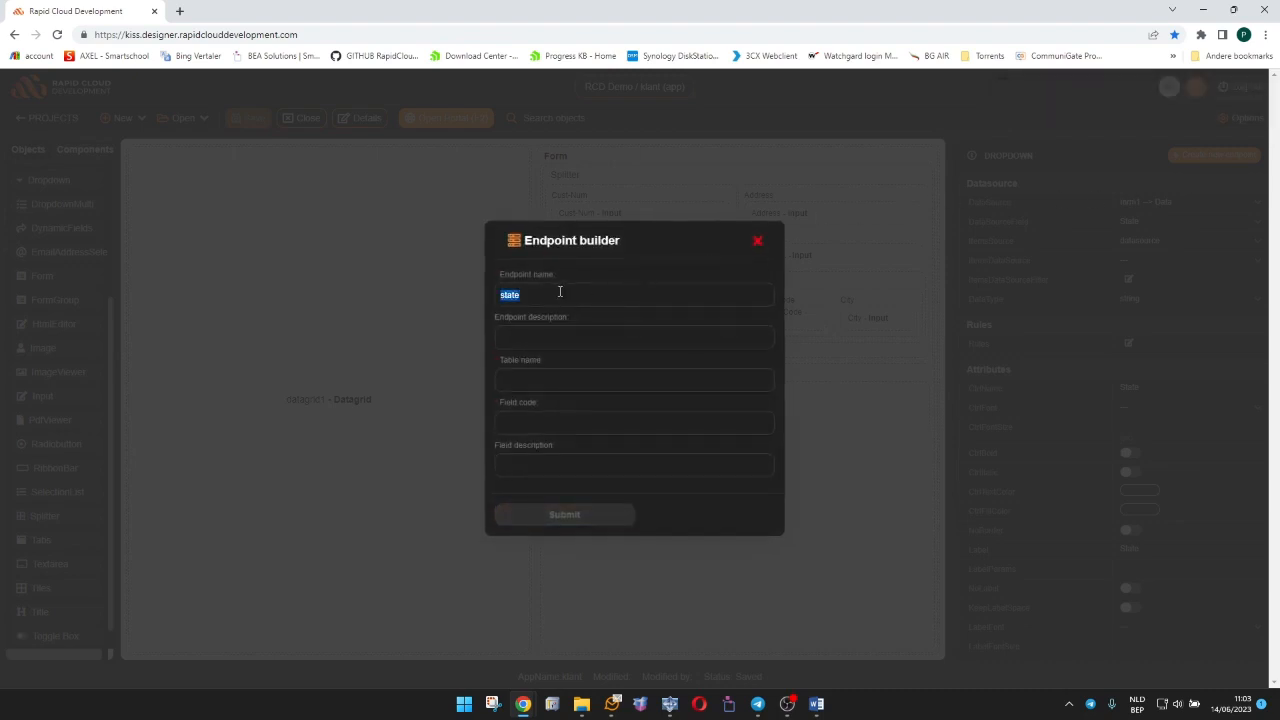
key(Tab)
text(state)
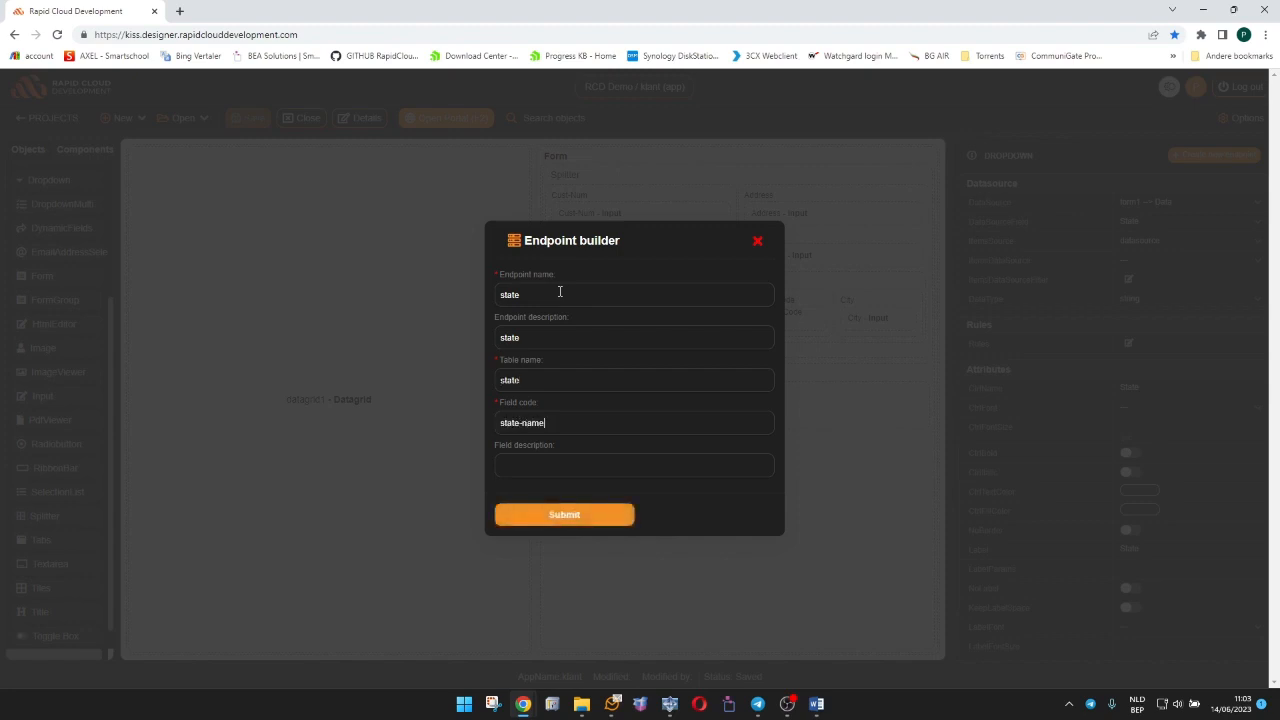
text(-name)
key(ctrl+a)
key(ctrl+c)
key(BackSpace)
key(Tab)
key(ctrl+v)
click(563, 515)
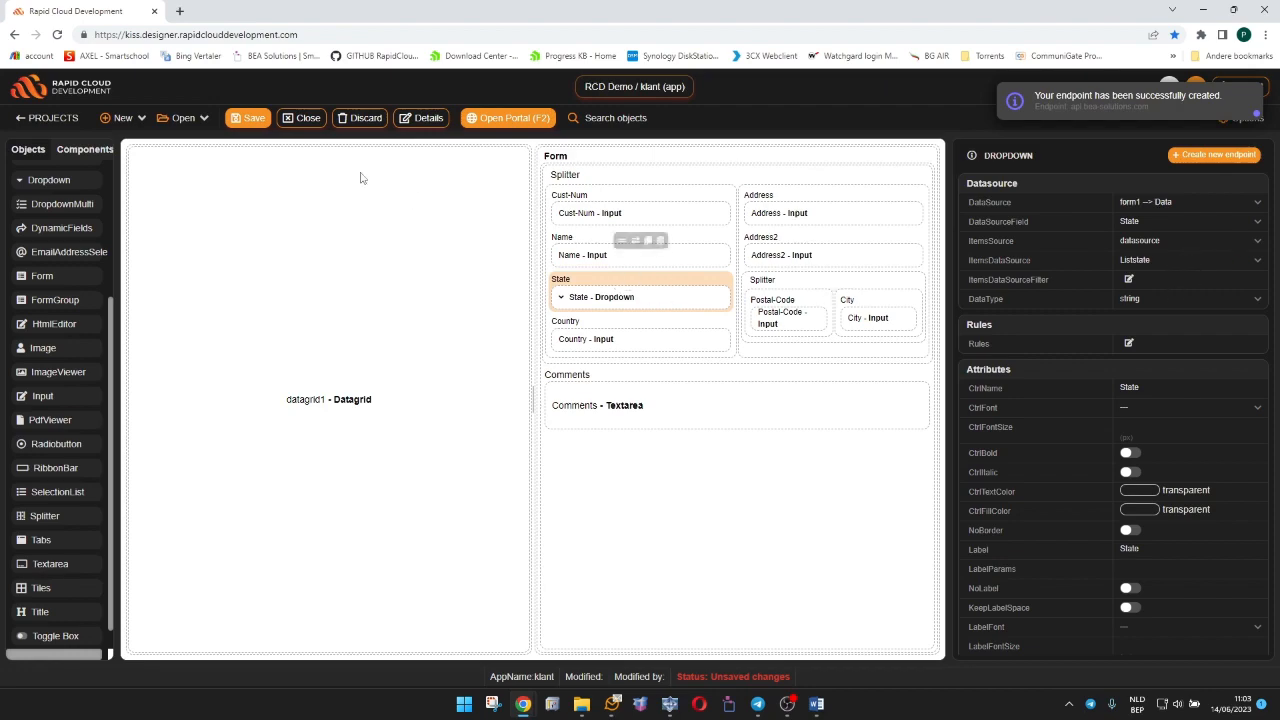
click(252, 118)
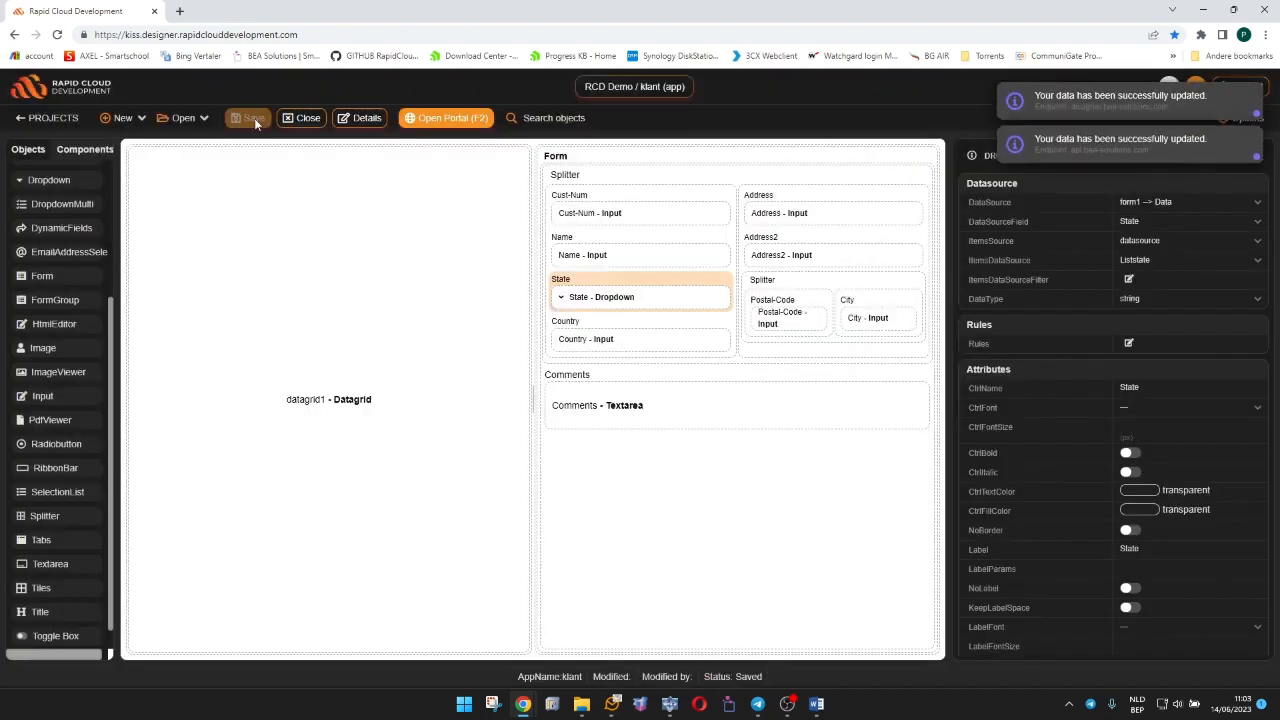
Check the State dropdown's list for customer 15 in the portal, widen the datagrid to view all its columns, and return to the designer.
click(443, 122)
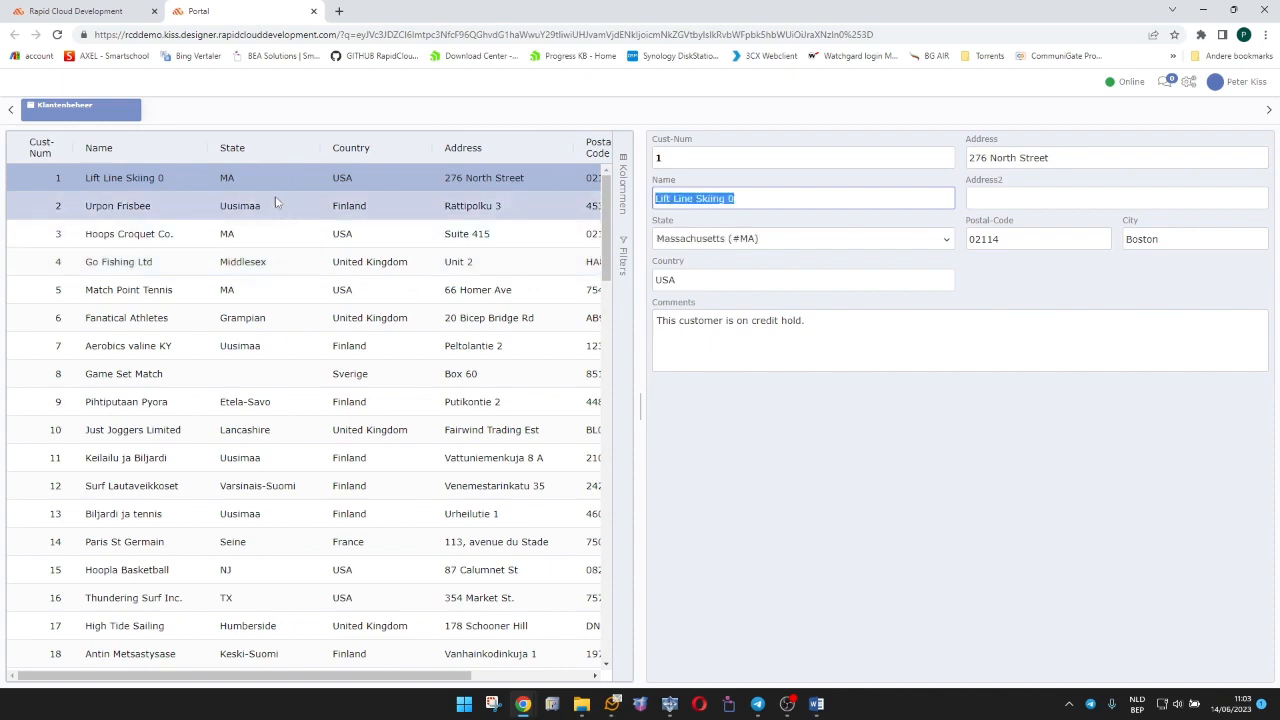
click(233, 570)
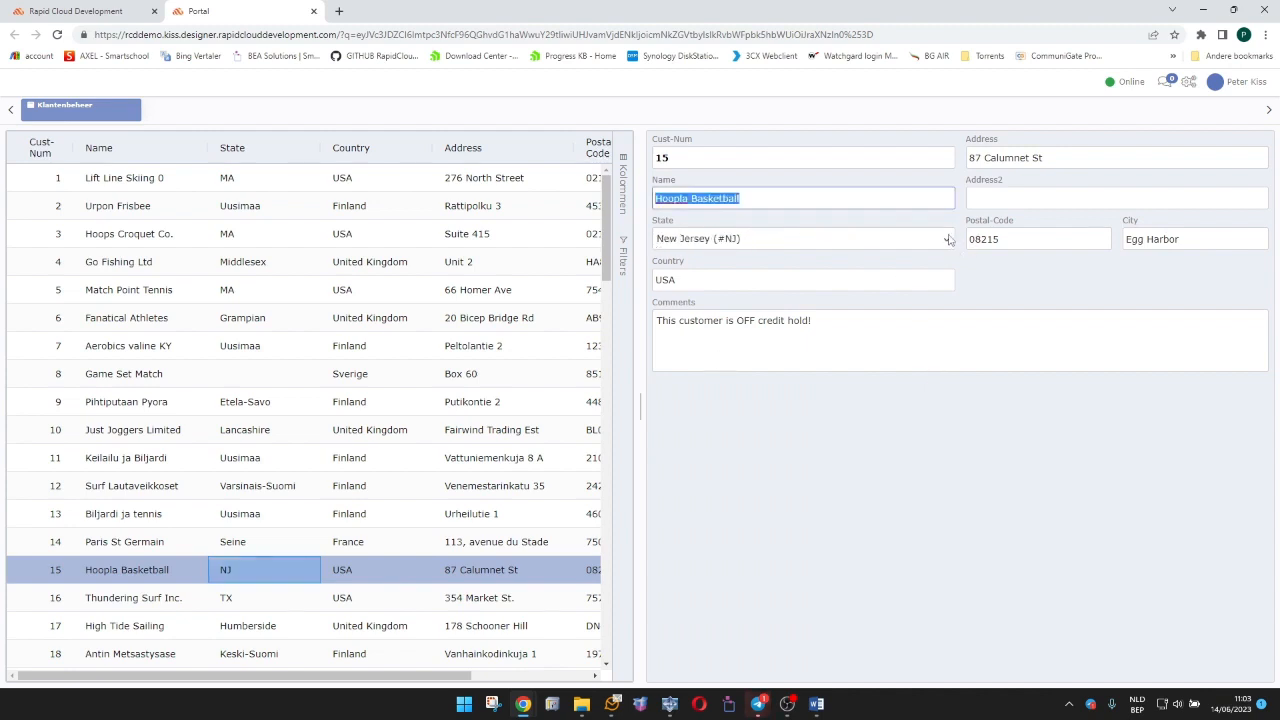
click(949, 239)
click(949, 246)
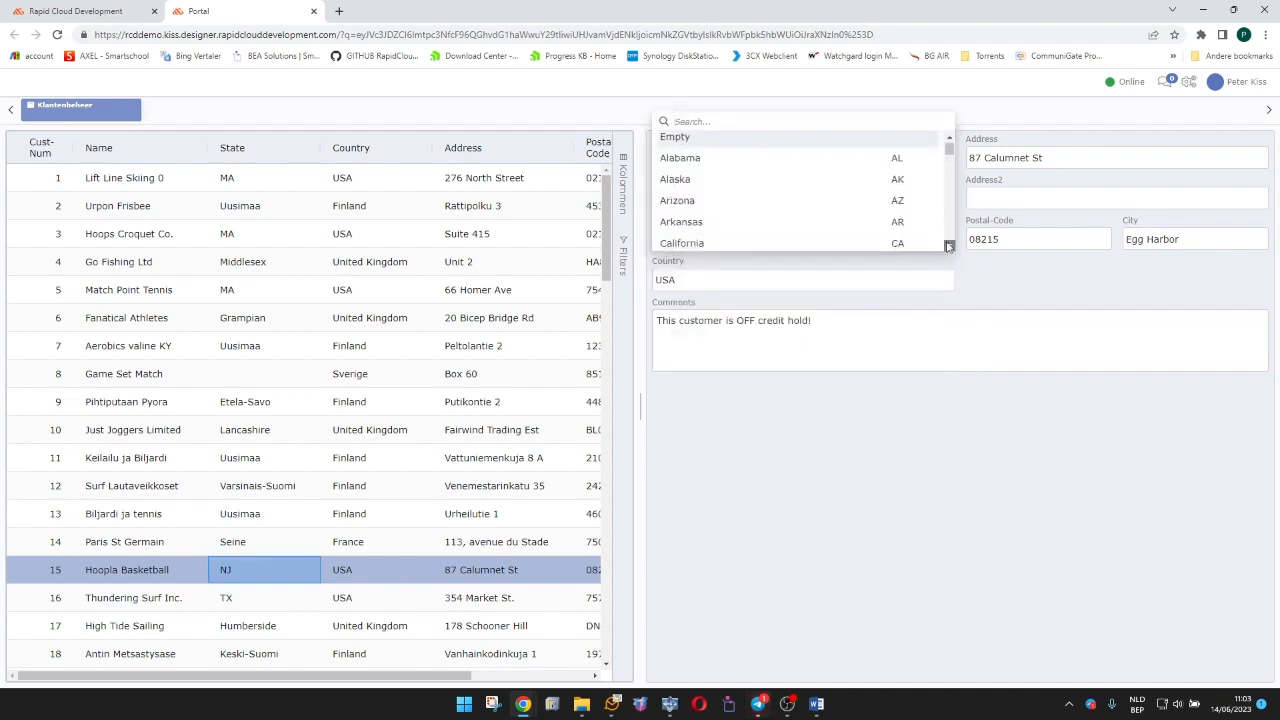
click(963, 348)
drag(640, 317, 857, 355)
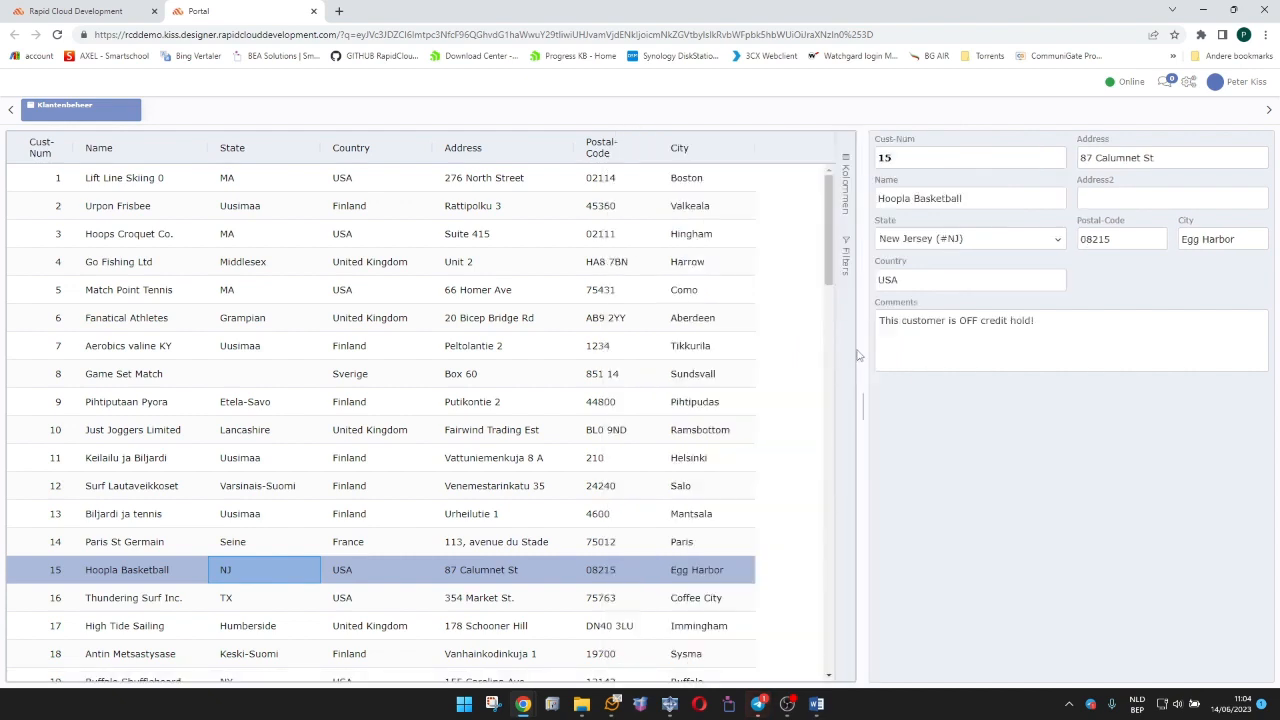
click(313, 11)
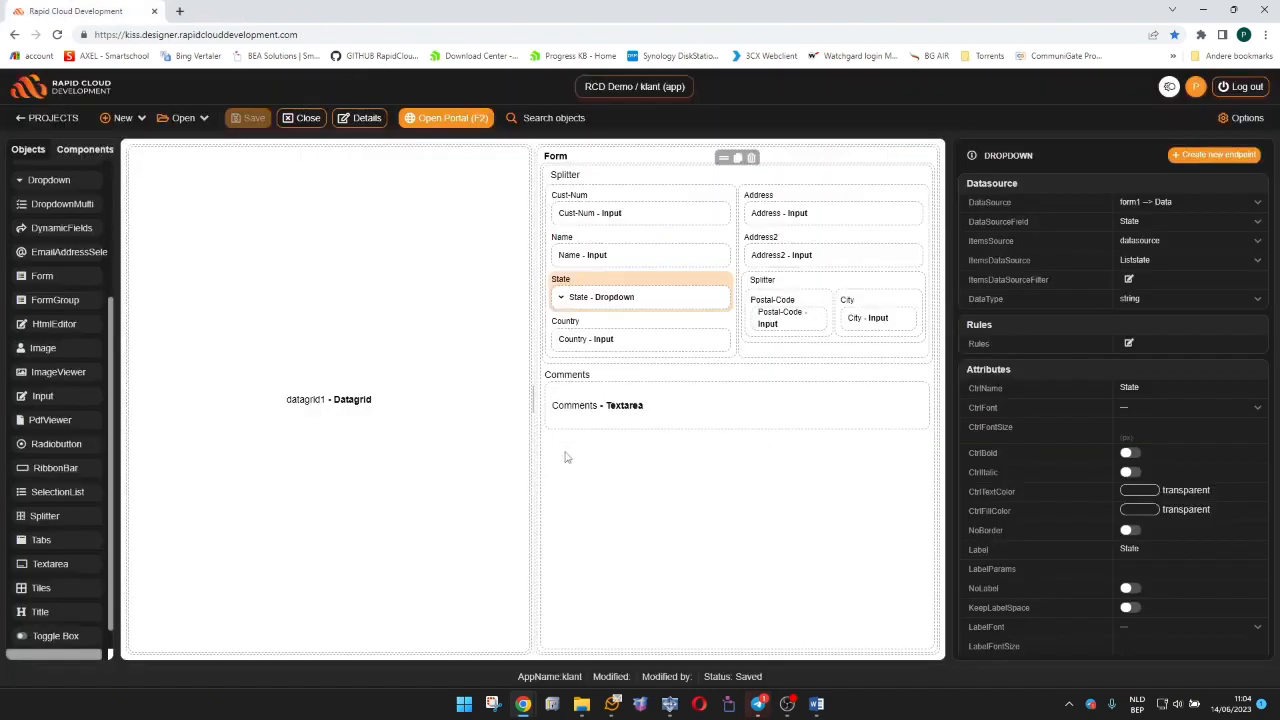
Resize the layout containers to 61% for the datagrid and 39% for the form, and enable the layout's RibbonContainer.
click(491, 148)
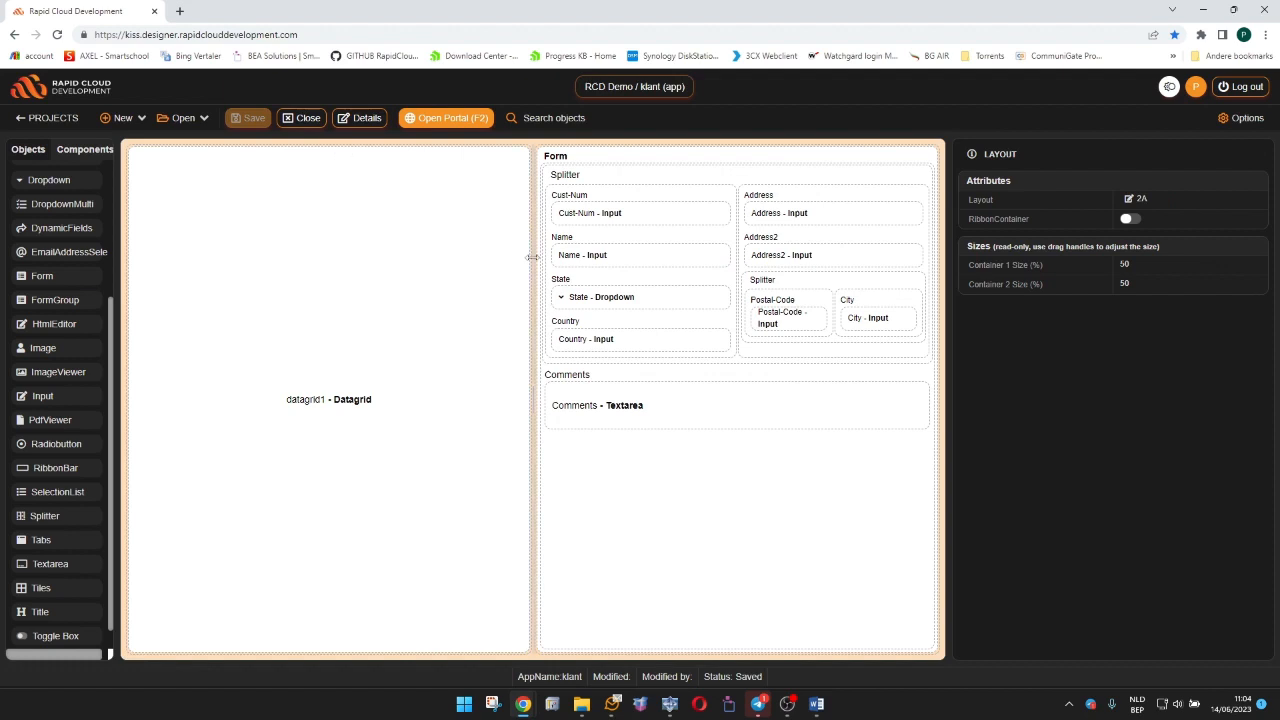
drag(530, 257, 626, 255)
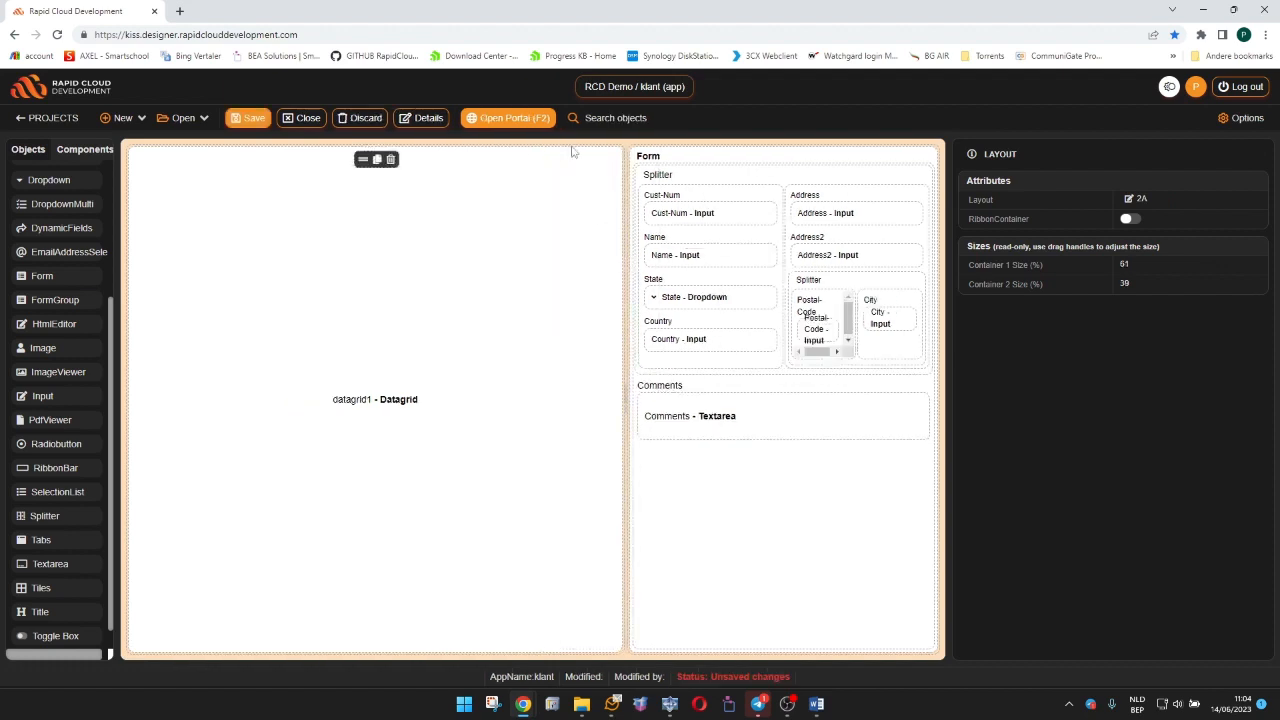
click(1130, 219)
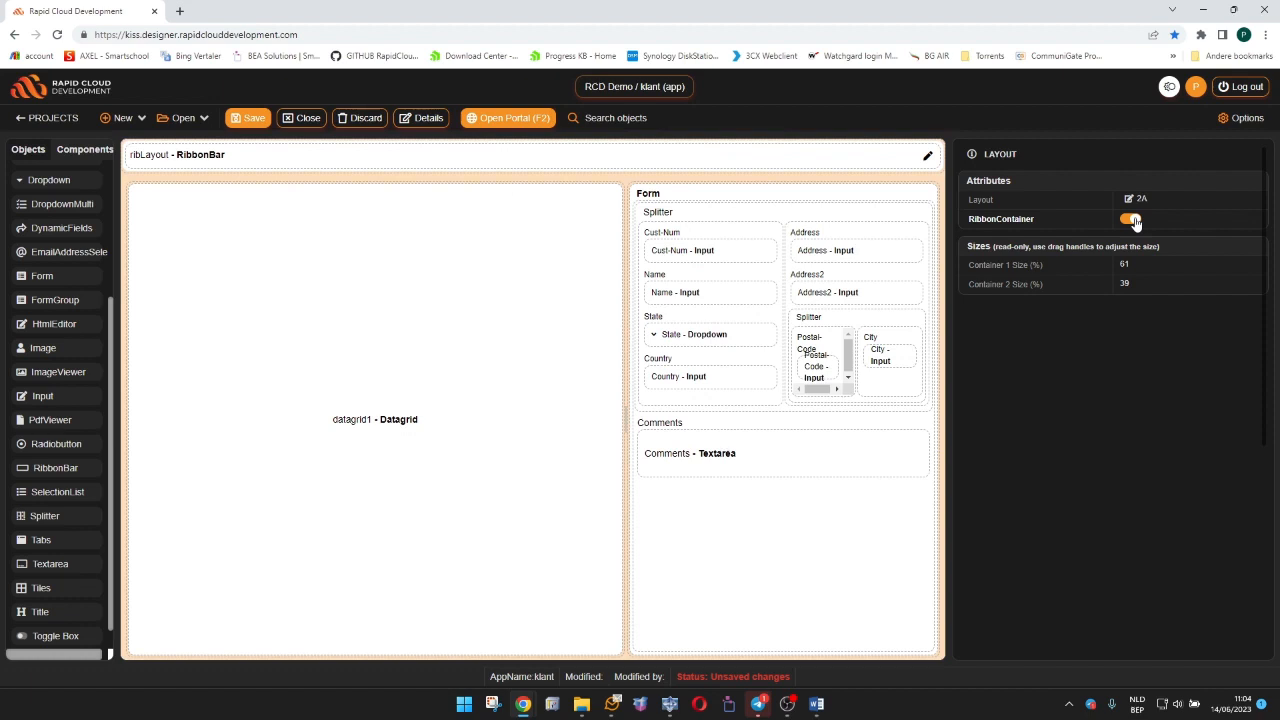
Link the ribLayout RibbonBar to form1 and save the app.
click(294, 160)
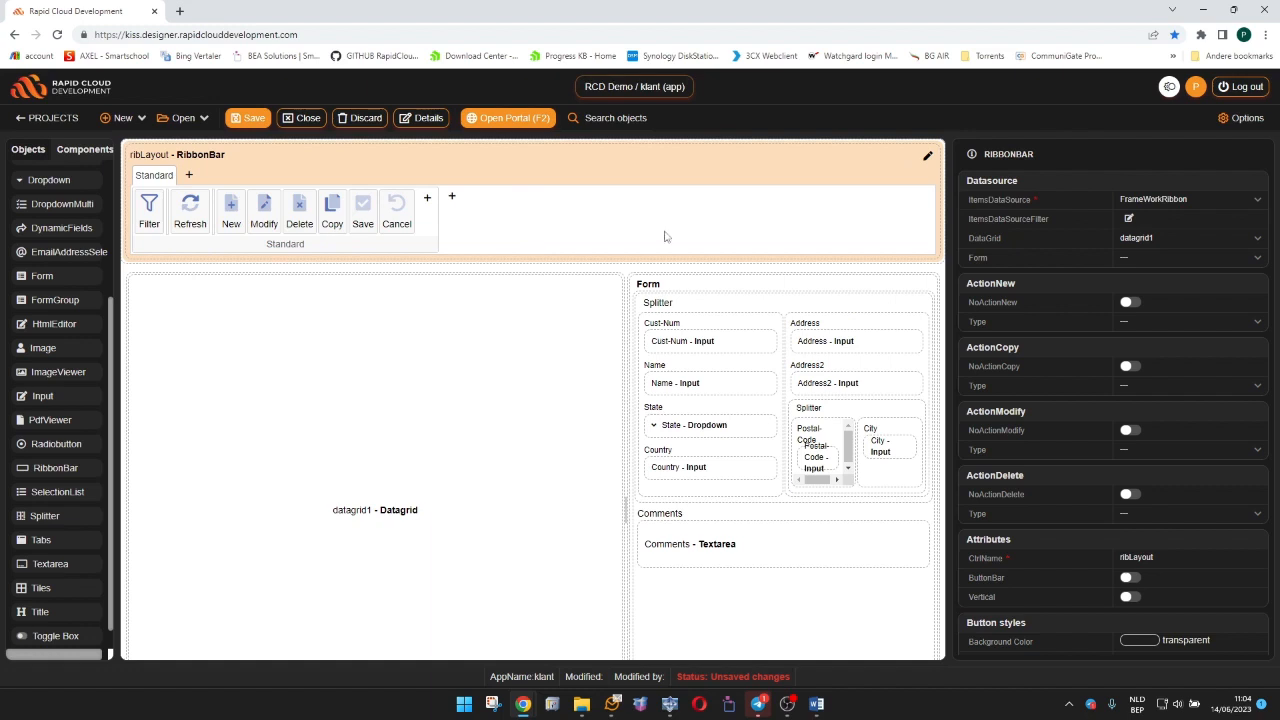
click(1133, 262)
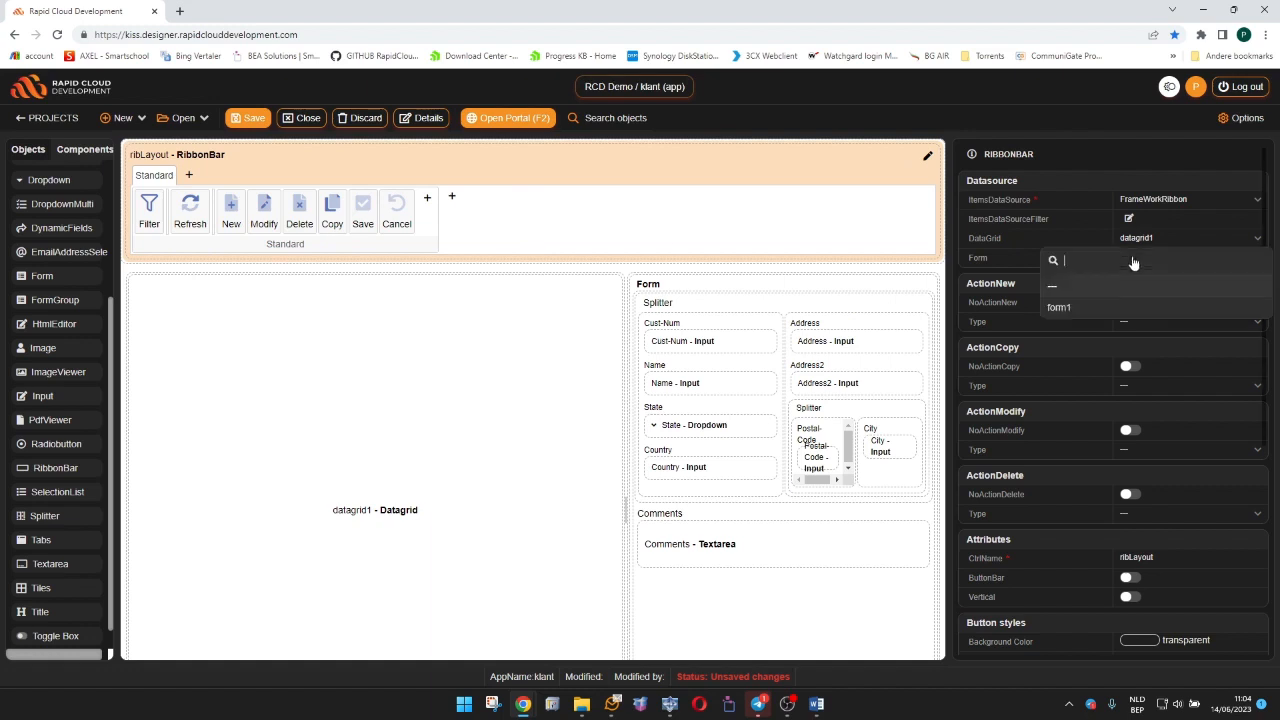
click(1100, 308)
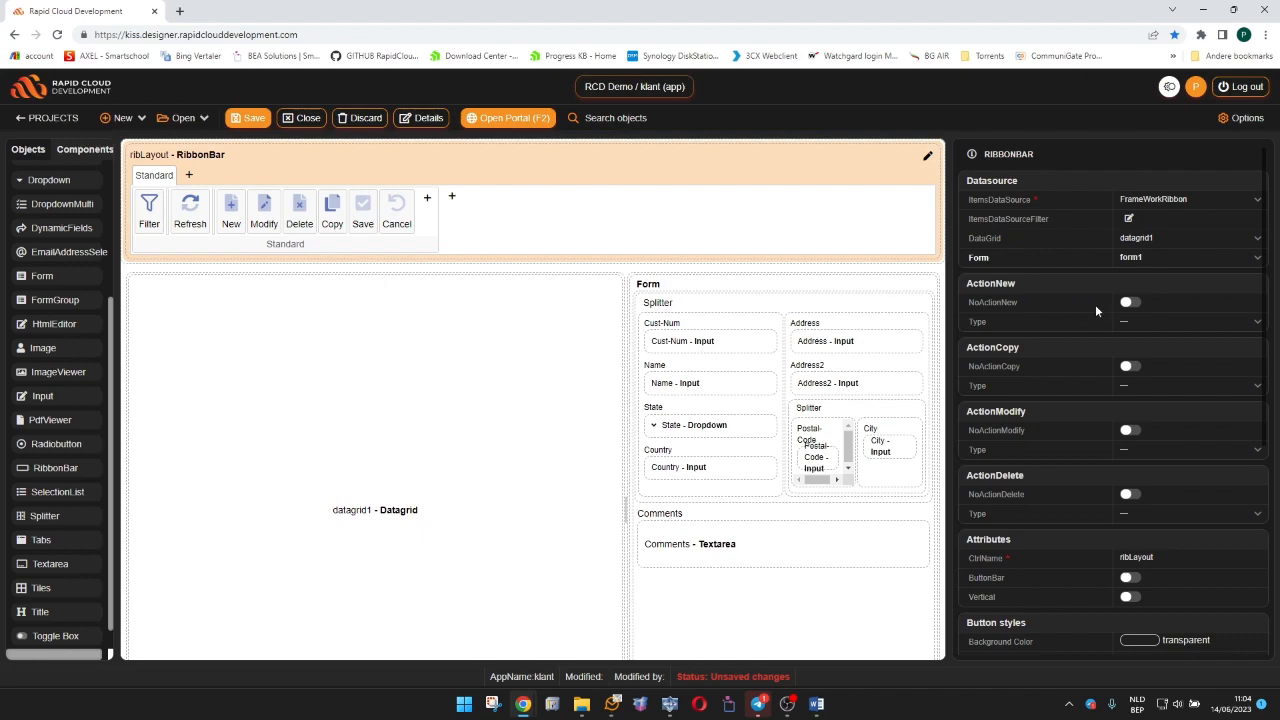
click(249, 119)
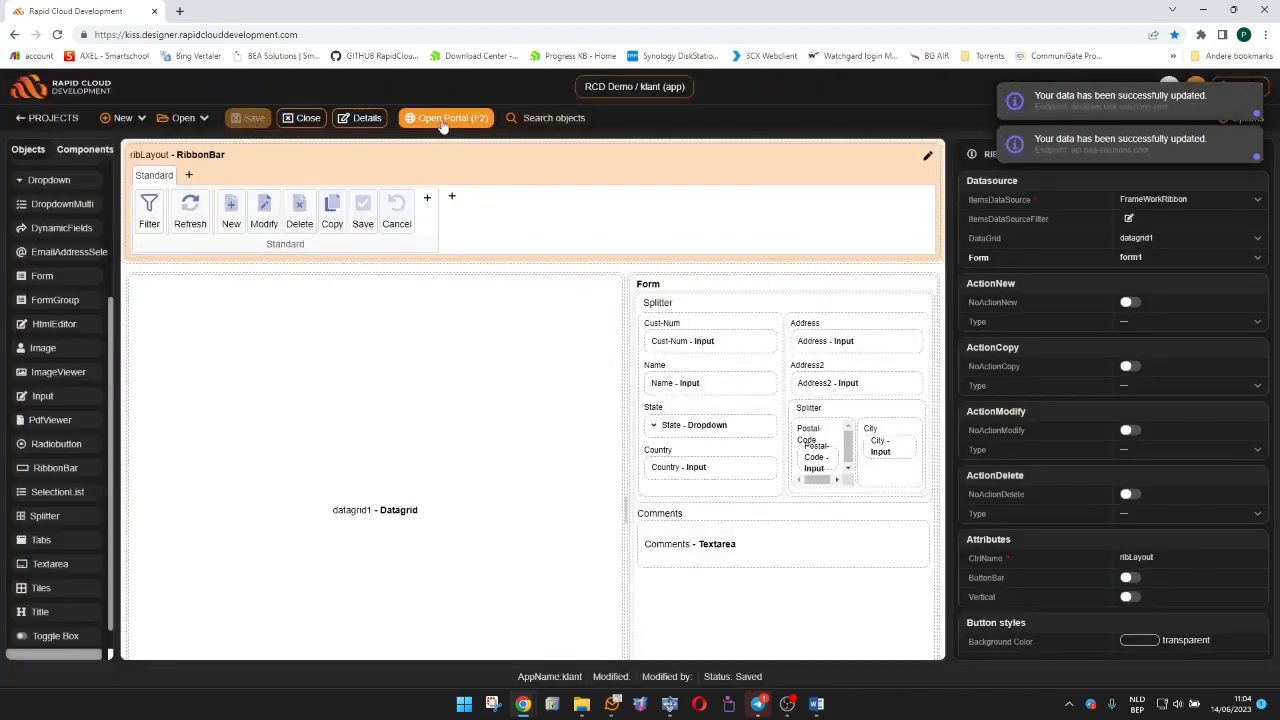
Open the portal and select customer 3 to check the ribbon and resized layout.
click(443, 119)
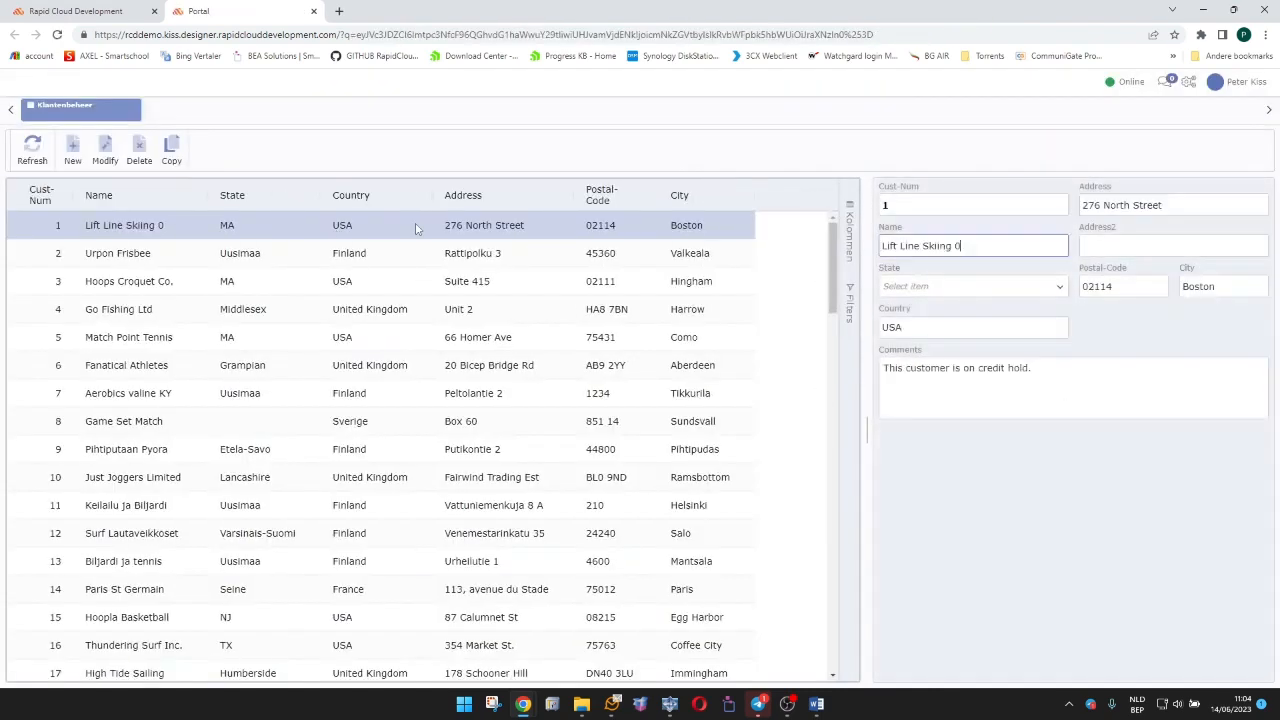
click(282, 278)
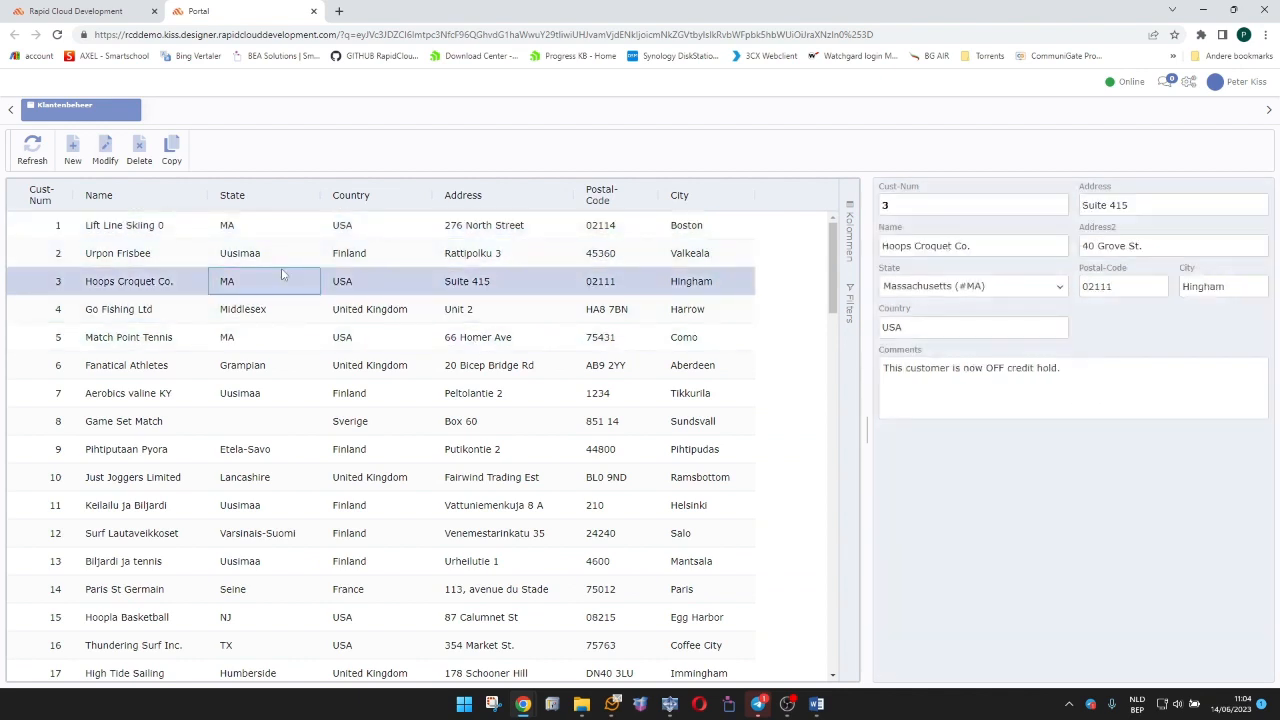
Modify customer 3's name to "Hoops Croquet Co. AAA", save the record, and close the portal.
click(106, 150)
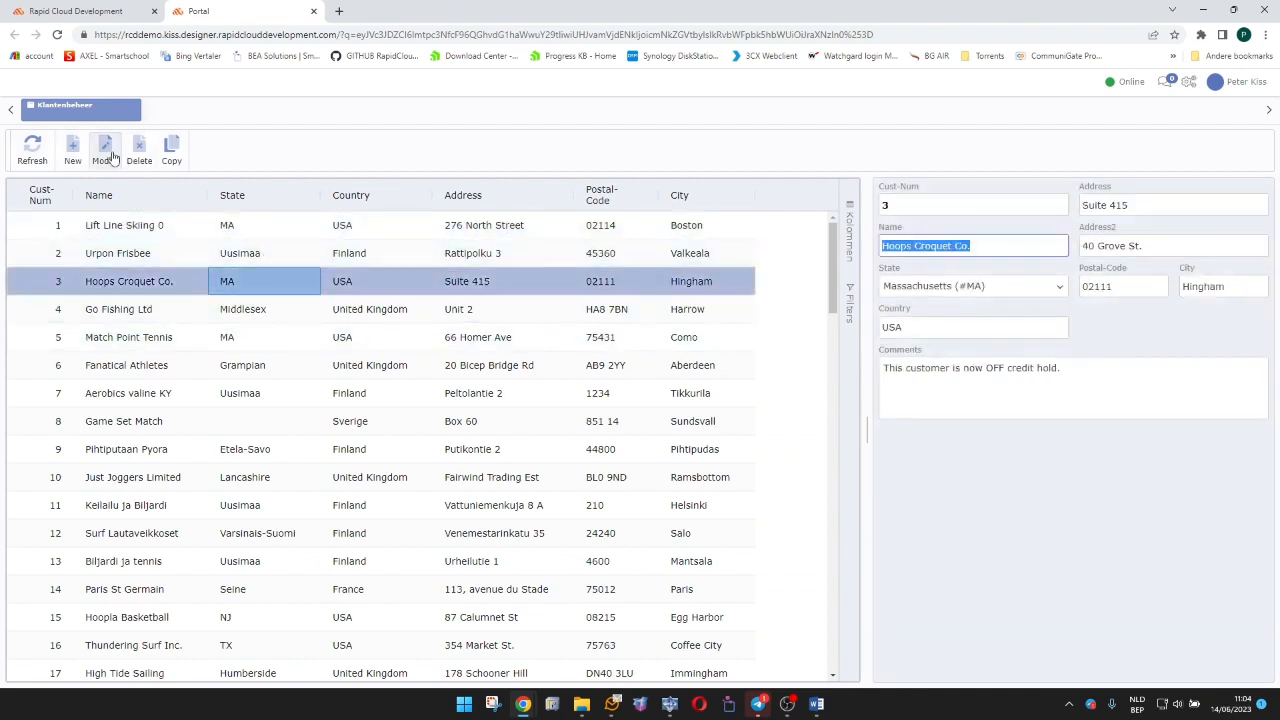
click(998, 242)
text(AAA)
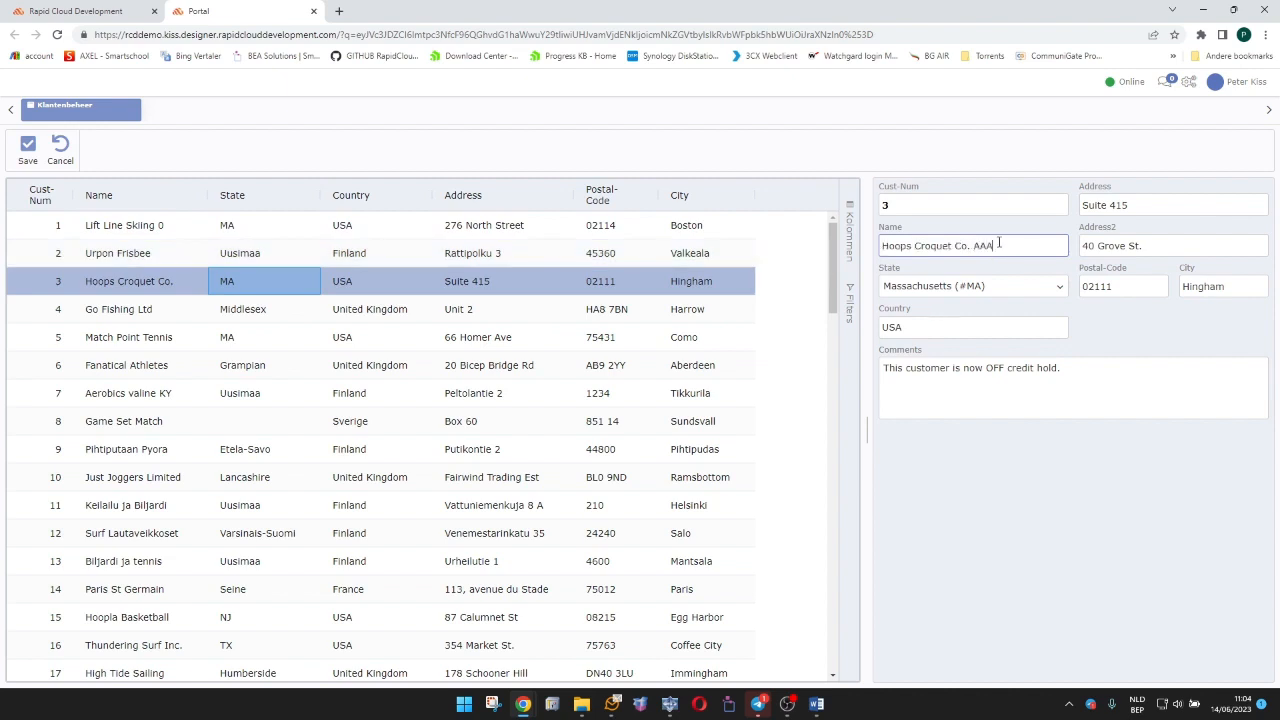
click(28, 155)
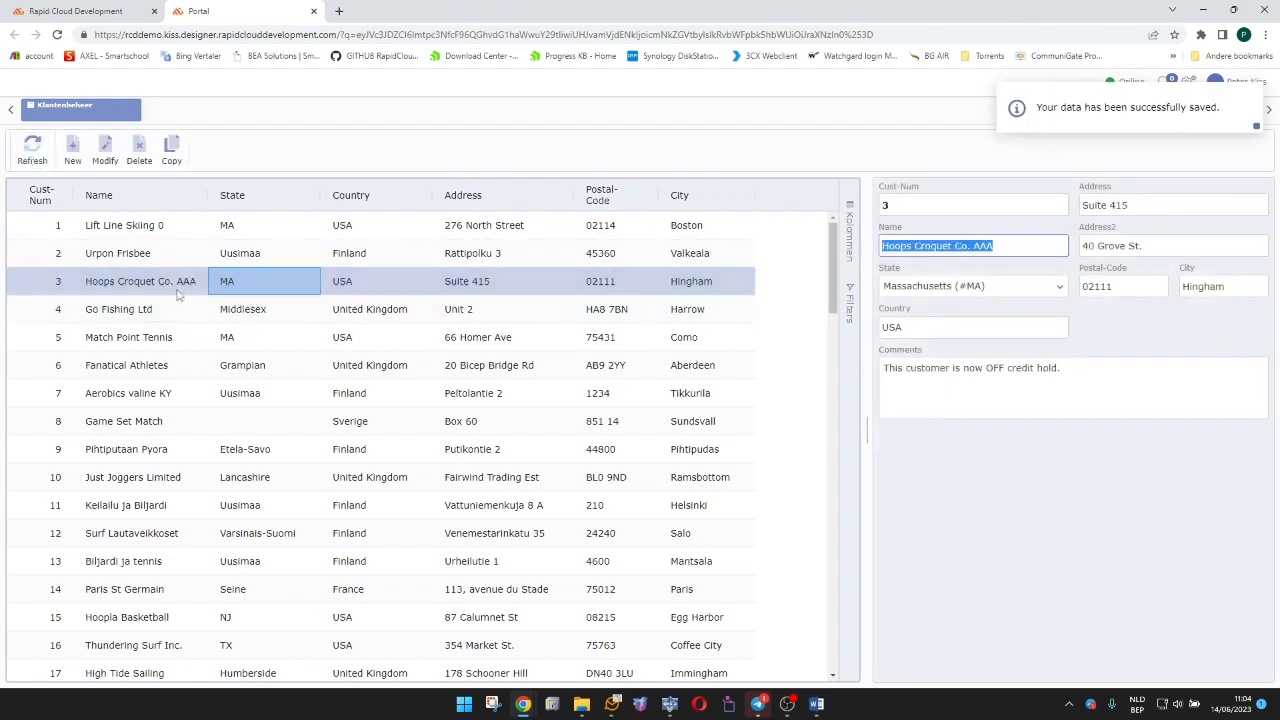
click(313, 11)
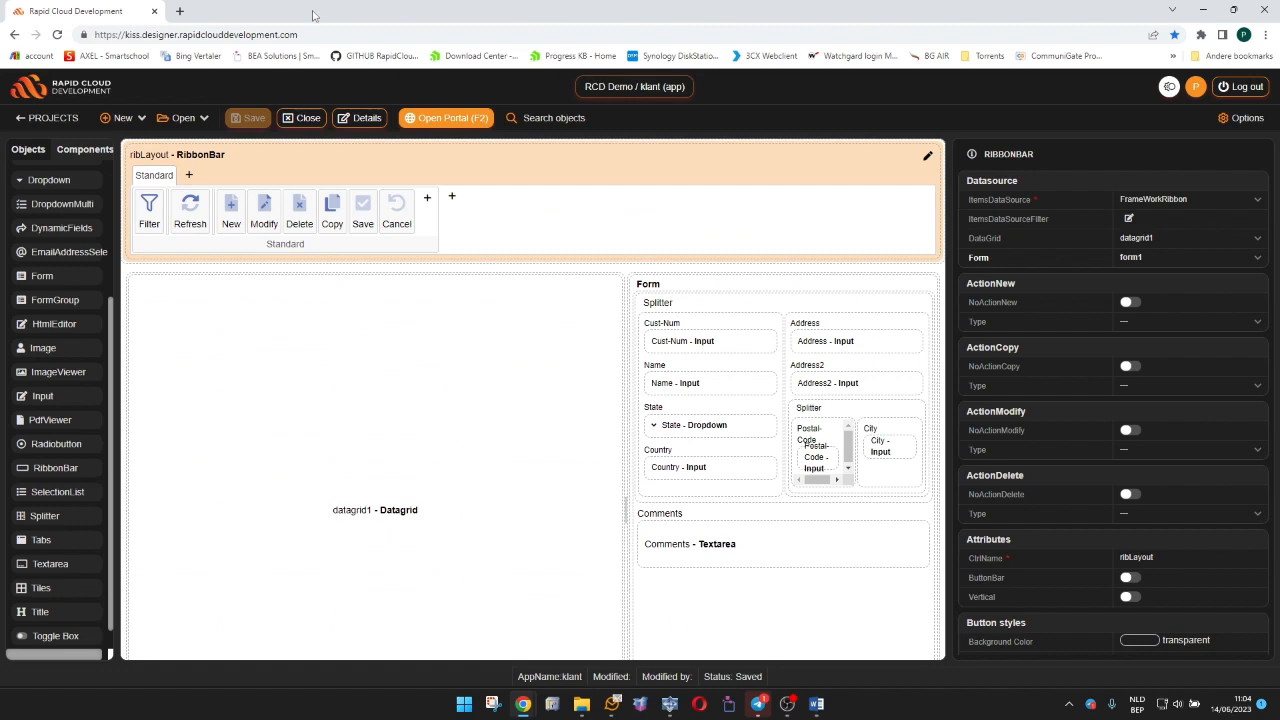
Enable the FilterContainer option of datagrid1.
click(354, 367)
scroll(1090, 425, down, 3)
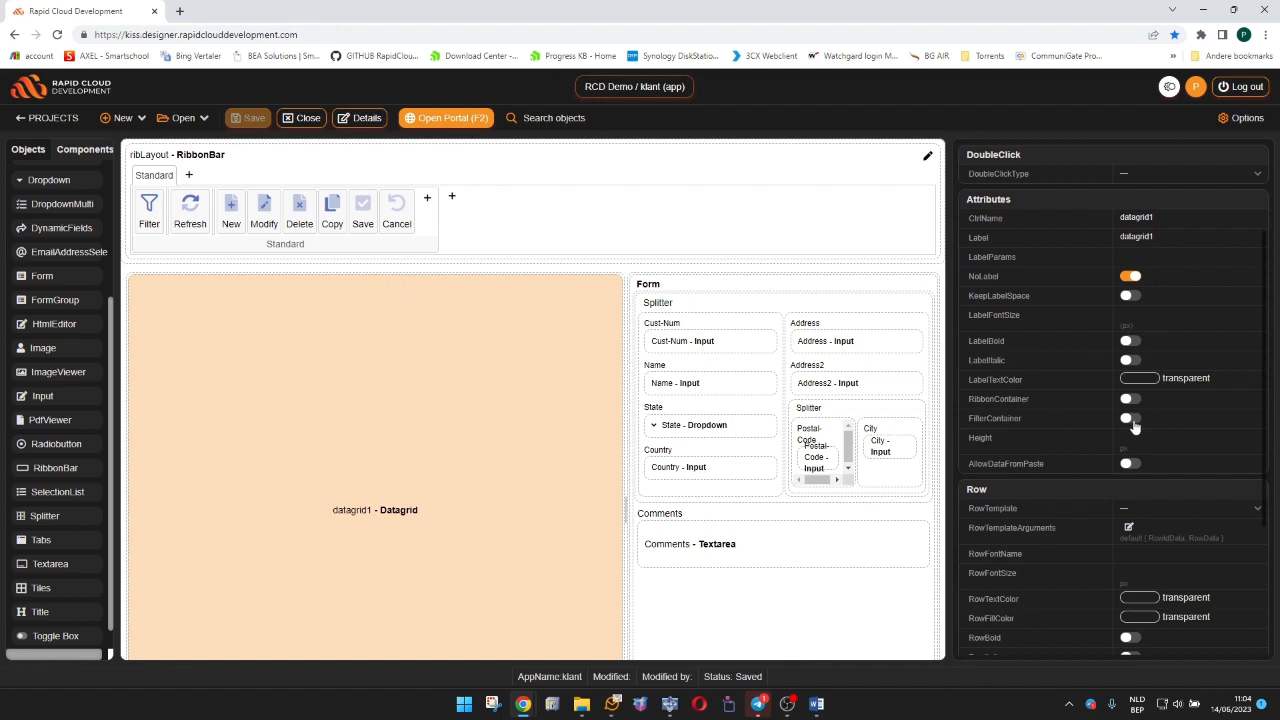
click(1132, 420)
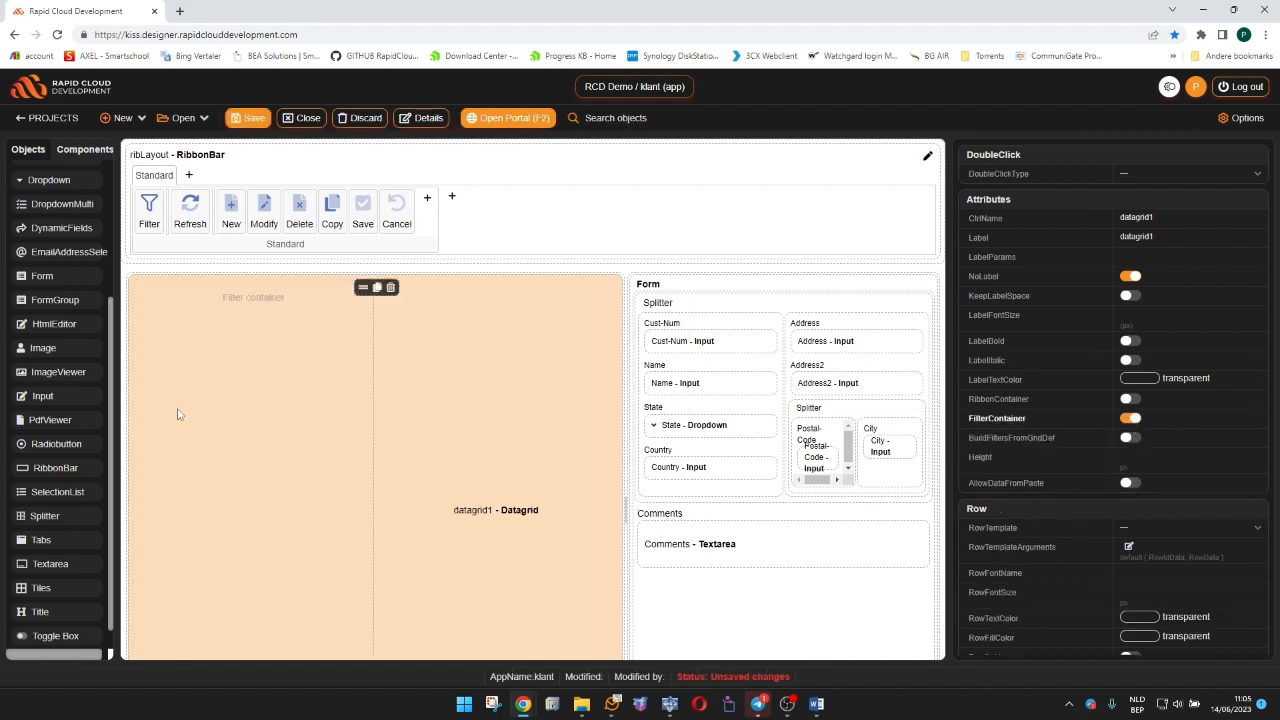
Add a FormGroup to the filter container, named formgroup-Filters, with the bold label "Filters".
drag(50, 300, 270, 312)
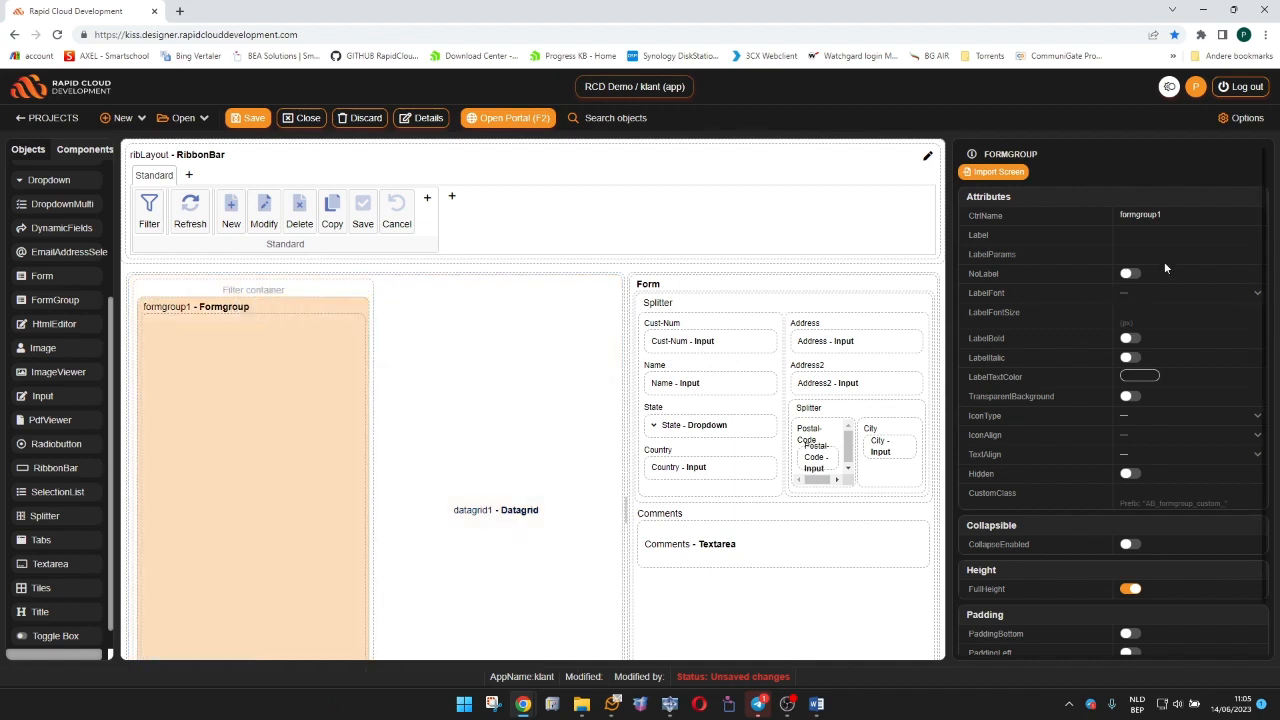
key(BackSpace)
text(-Filters)
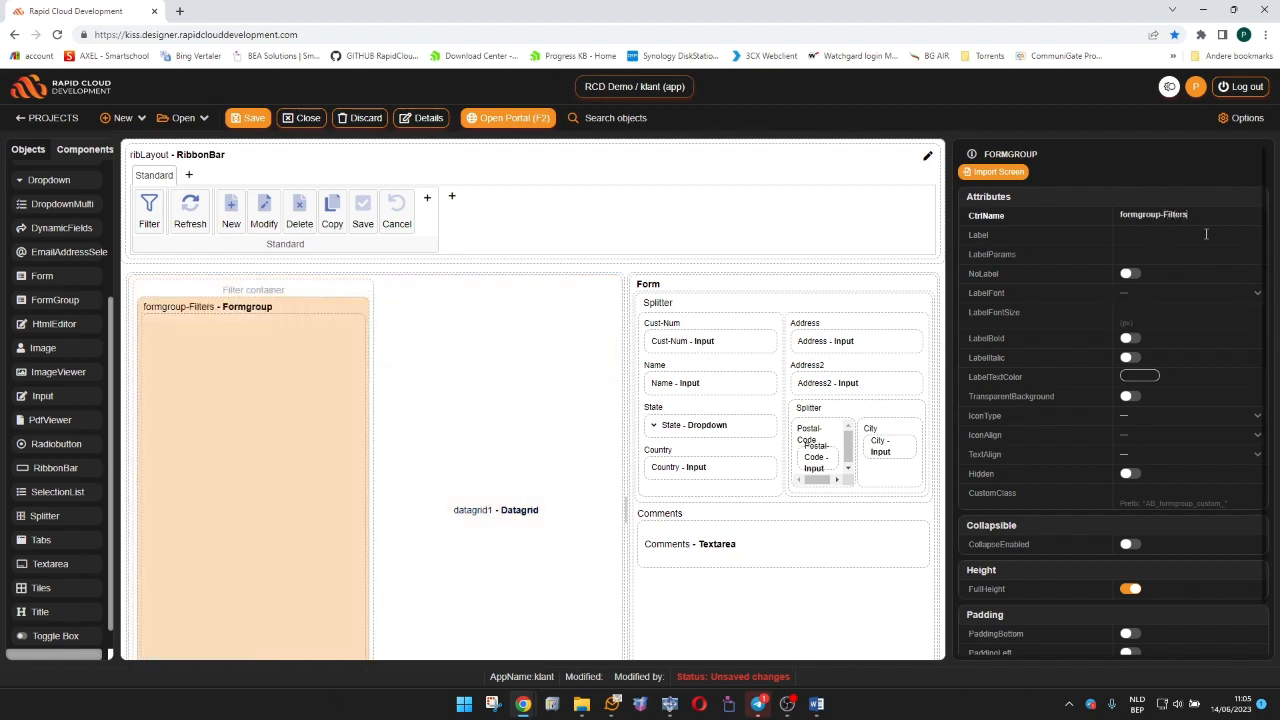
click(1146, 237)
text(Filters)
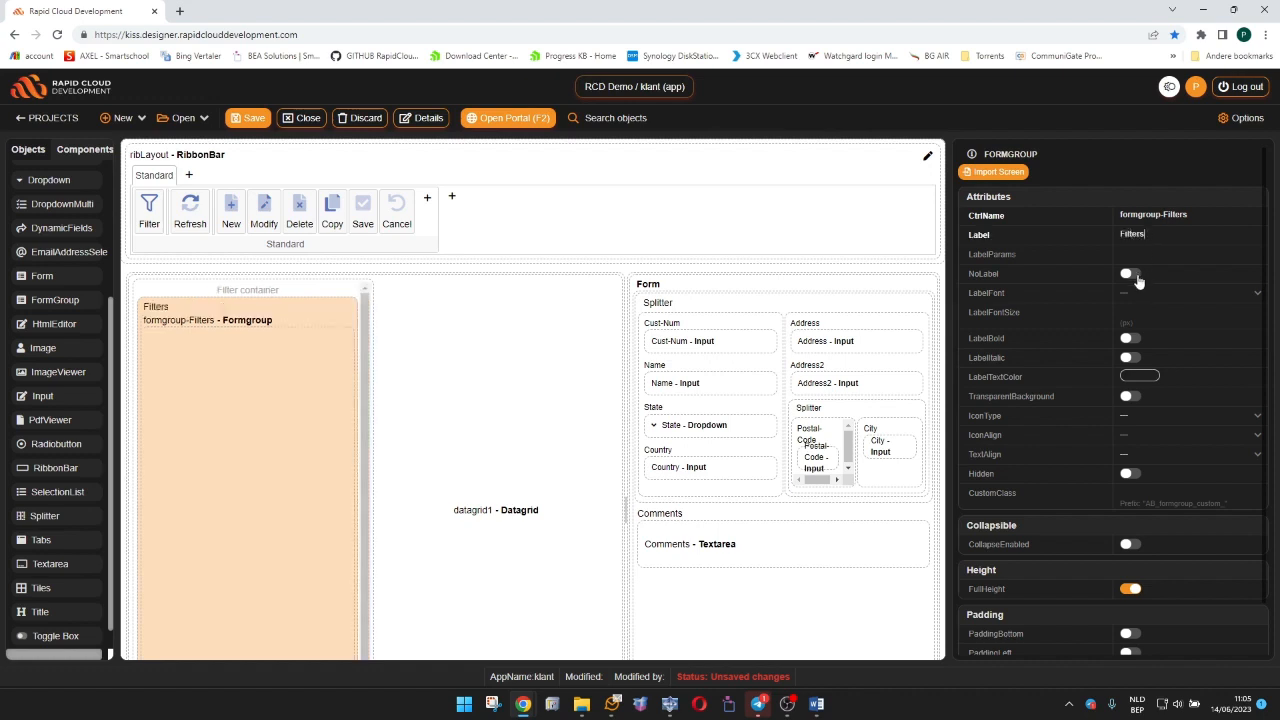
click(1132, 340)
Add an Input to the Filters form group, with control name filter-name and label "Name".
drag(57, 395, 200, 358)
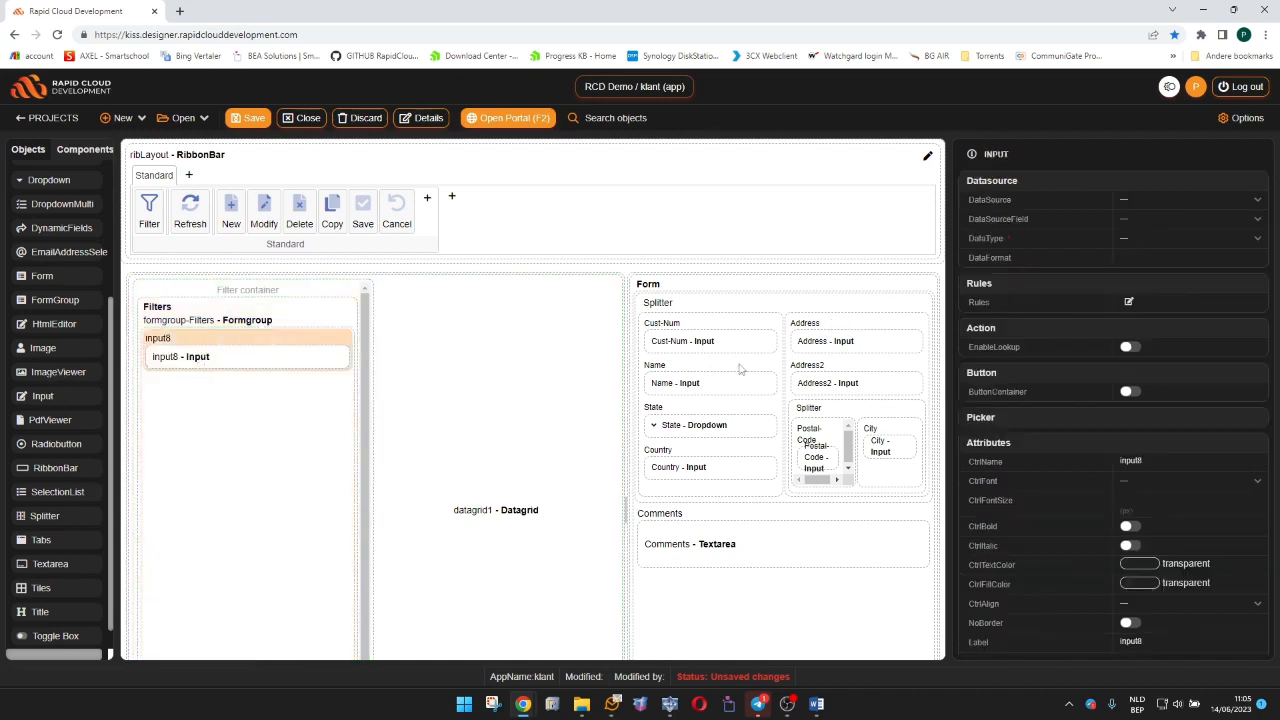
scroll(1146, 427, down, 3)
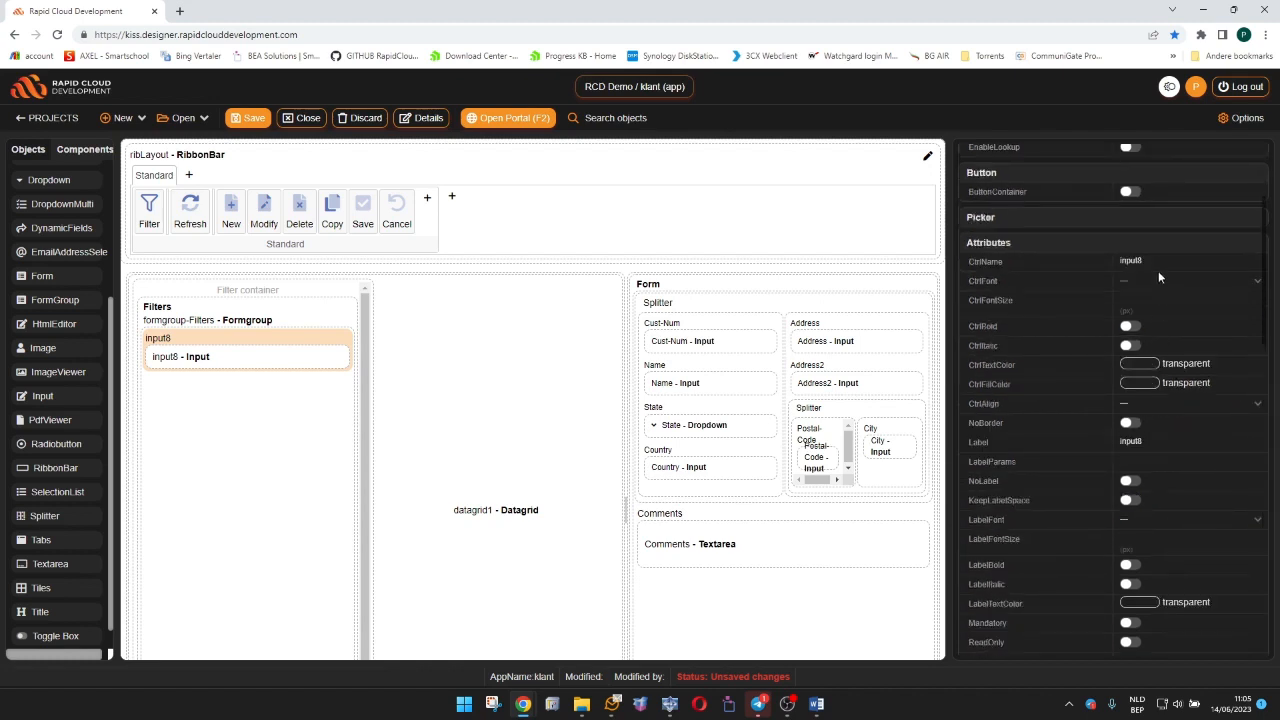
drag(1155, 261, 1030, 261)
text(filter-name)
click(1160, 438)
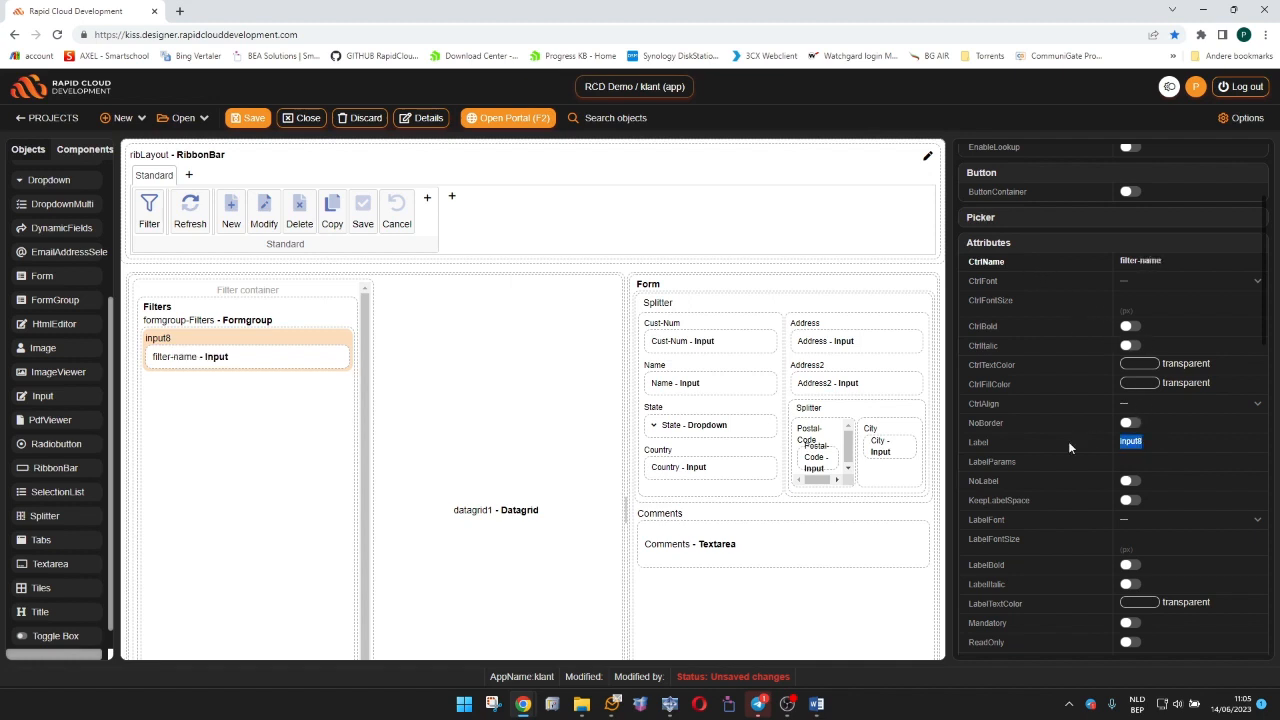
text(Name)
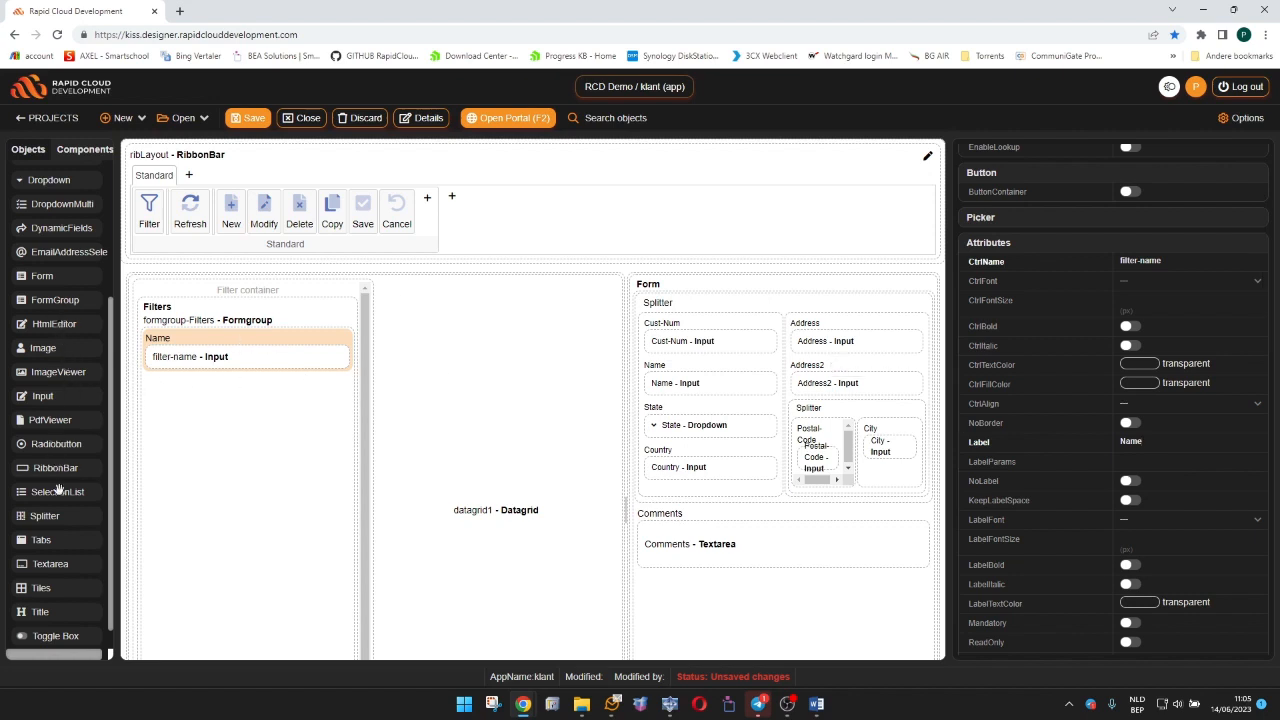
Add a Dropdown below the Name filter, with control name filter-state and label "State".
scroll(58, 480, up, 1)
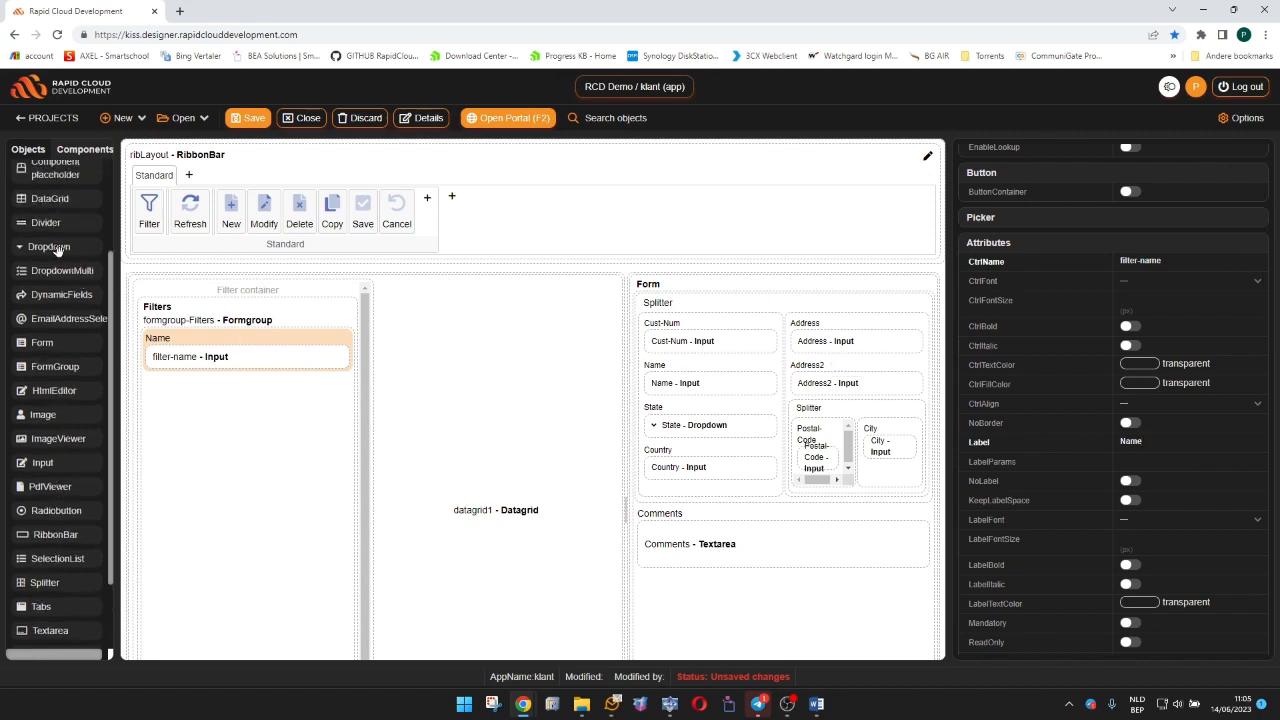
drag(57, 250, 197, 403)
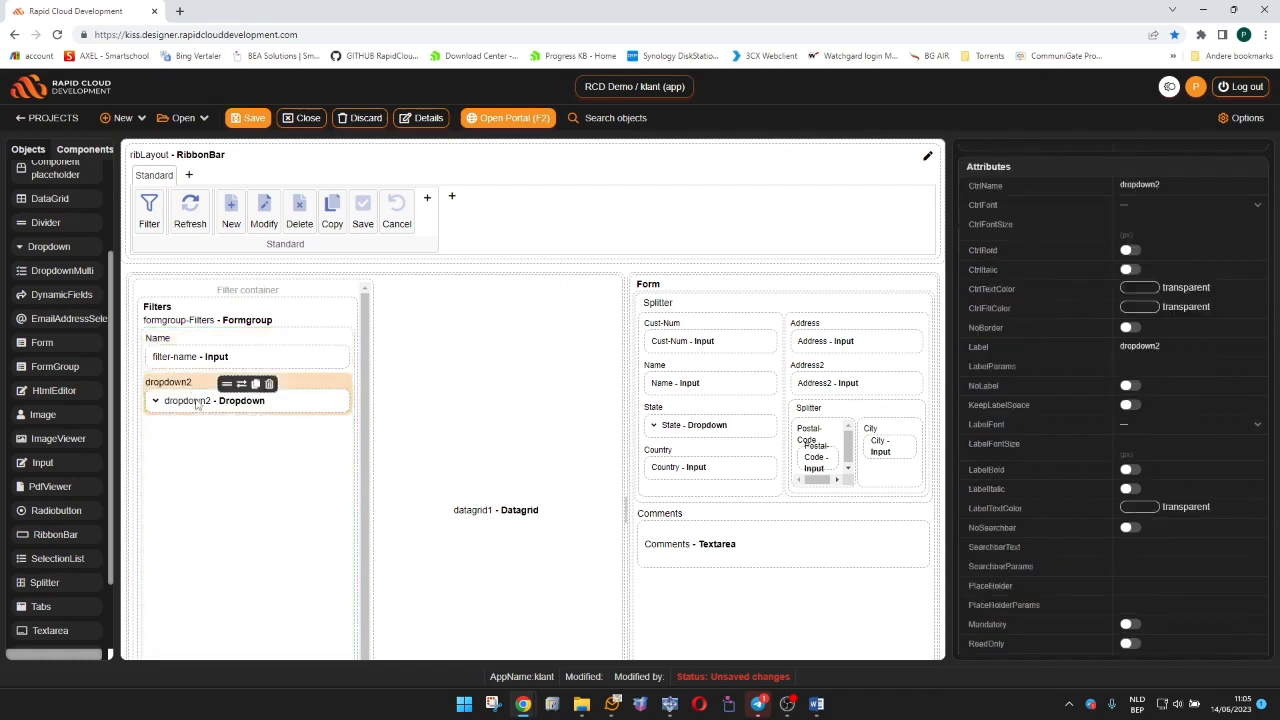
scroll(1200, 350, up, 1)
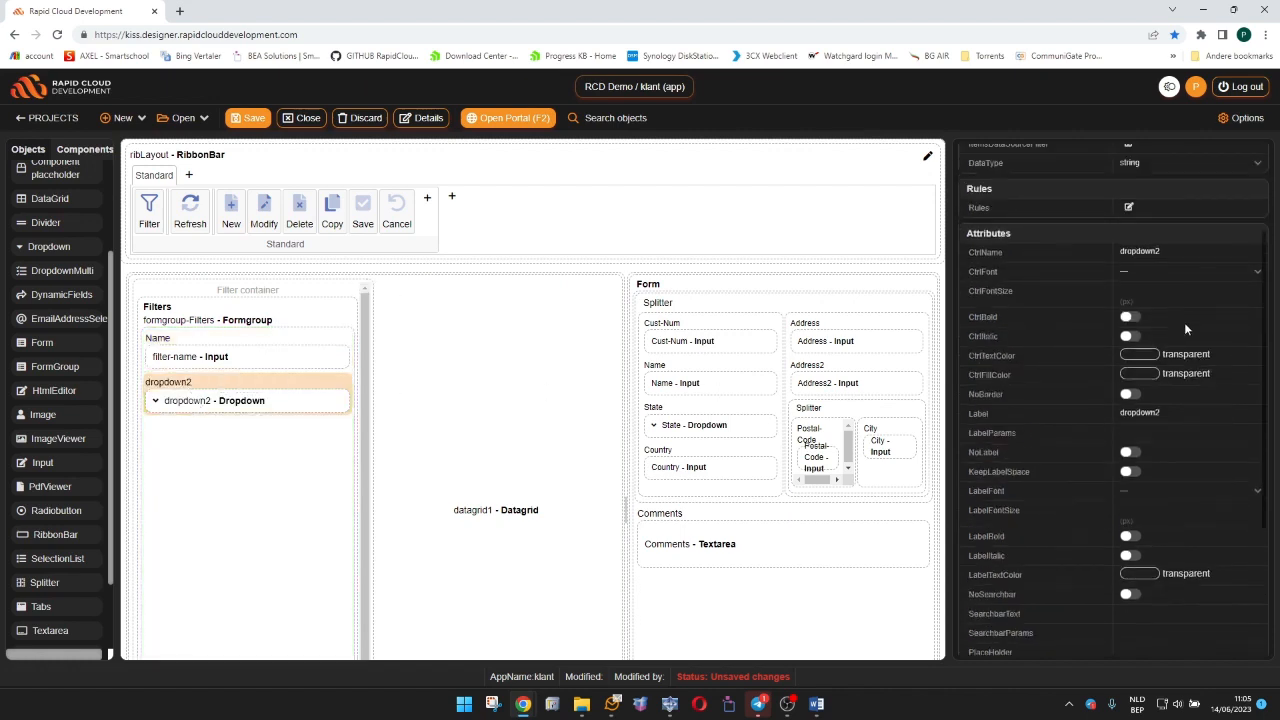
drag(1174, 251, 1011, 257)
text(filter)
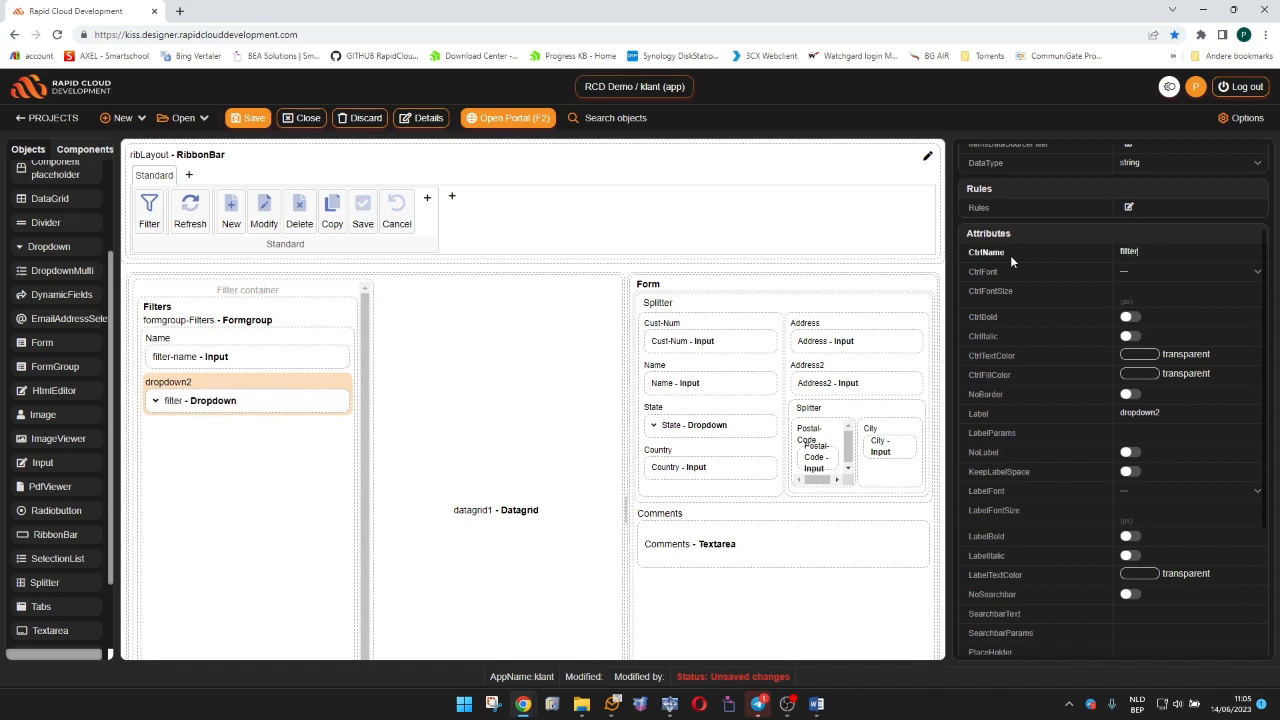
text(-state)
drag(1092, 412, 1035, 412)
text(State)
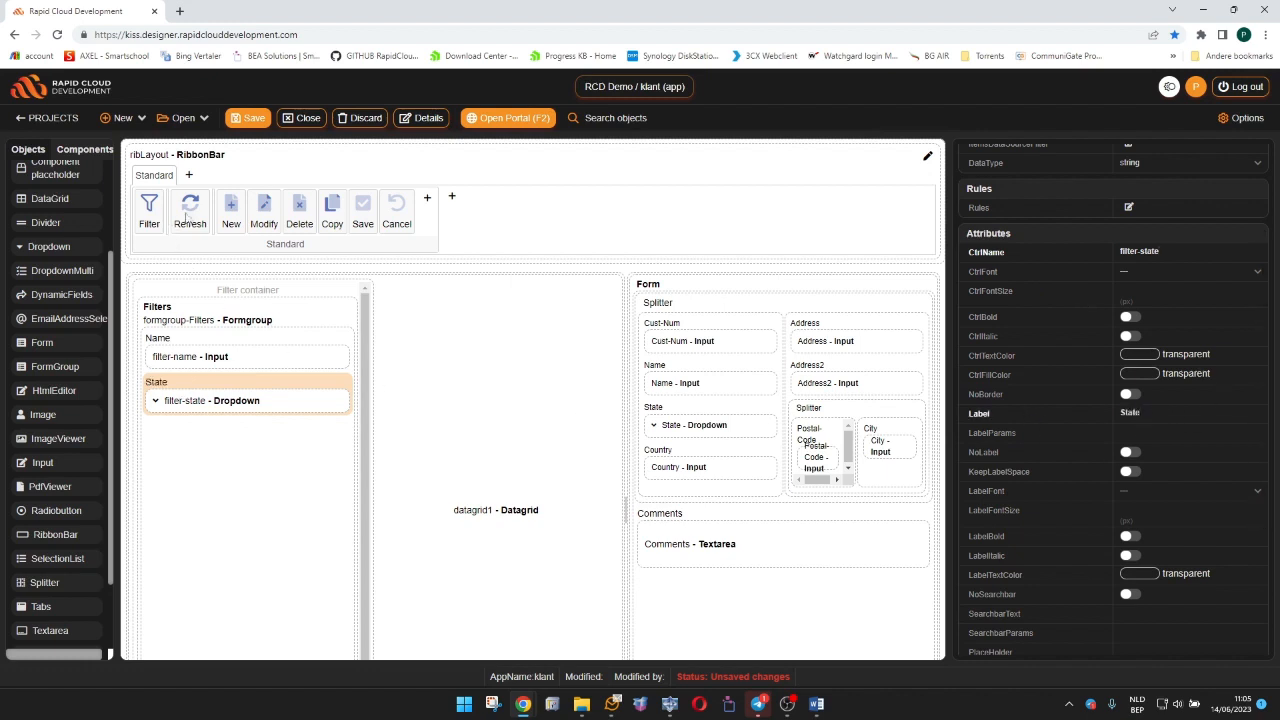
Set the filter-state dropdown's ItemsDataSource to Liststate and save the app.
scroll(1160, 285, up, 2)
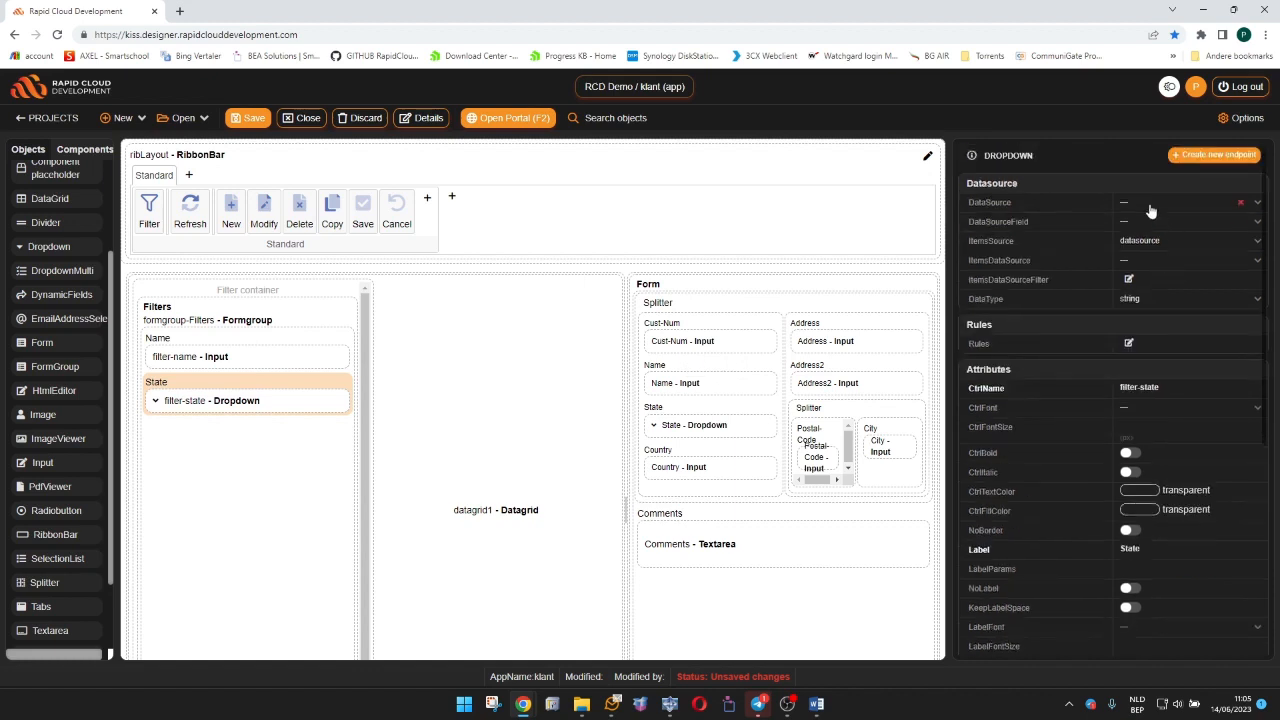
click(1133, 260)
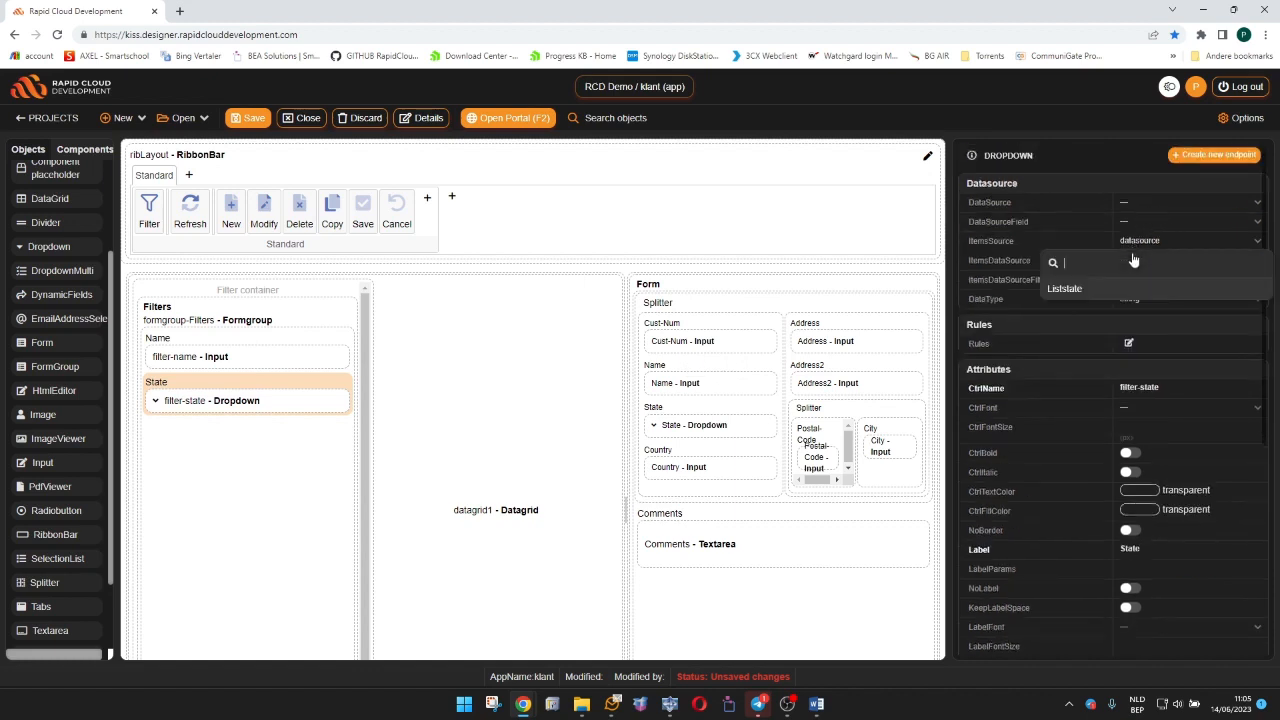
click(1066, 289)
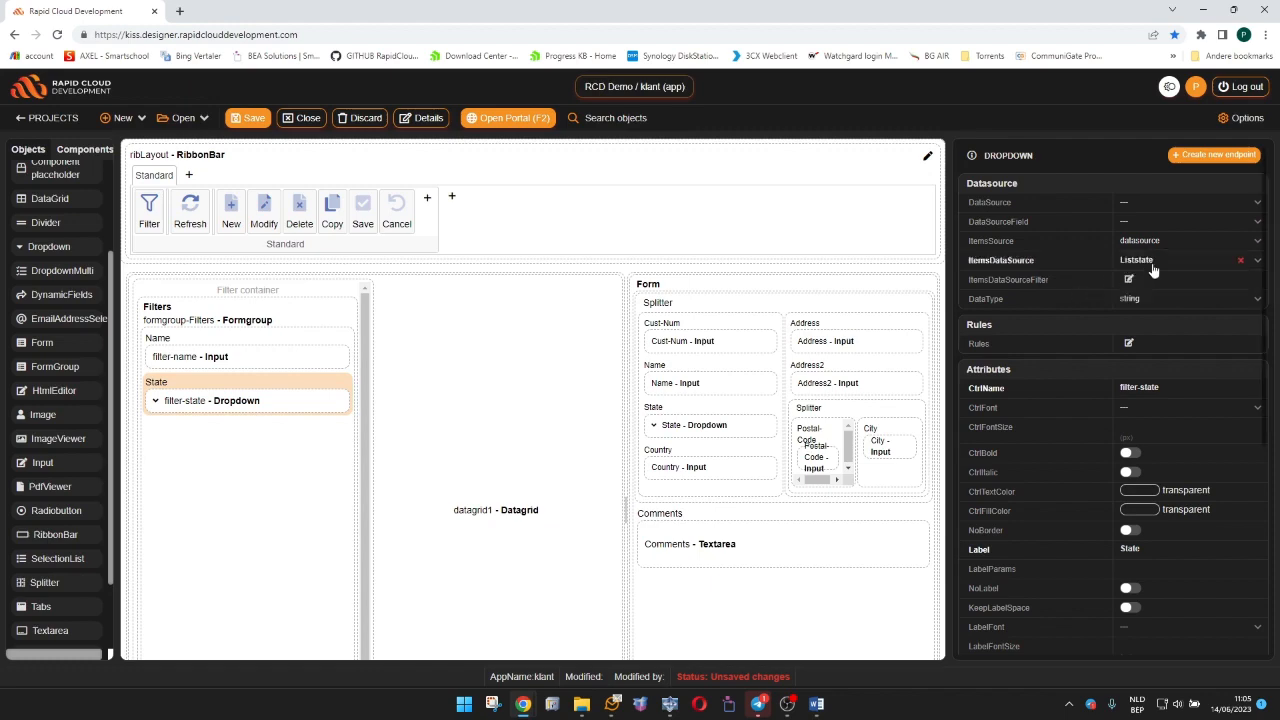
click(257, 119)
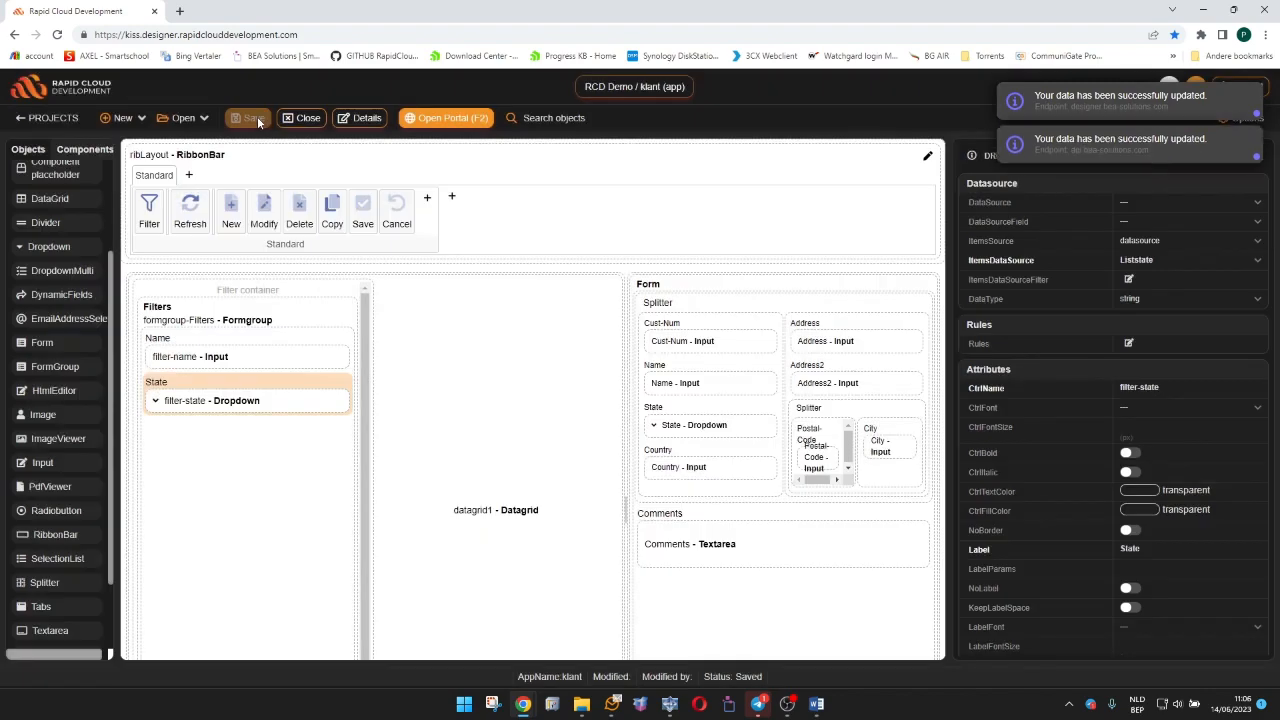
Open the portal, show the filter pane beside the datagrid, and check the State filter's list of items.
click(465, 118)
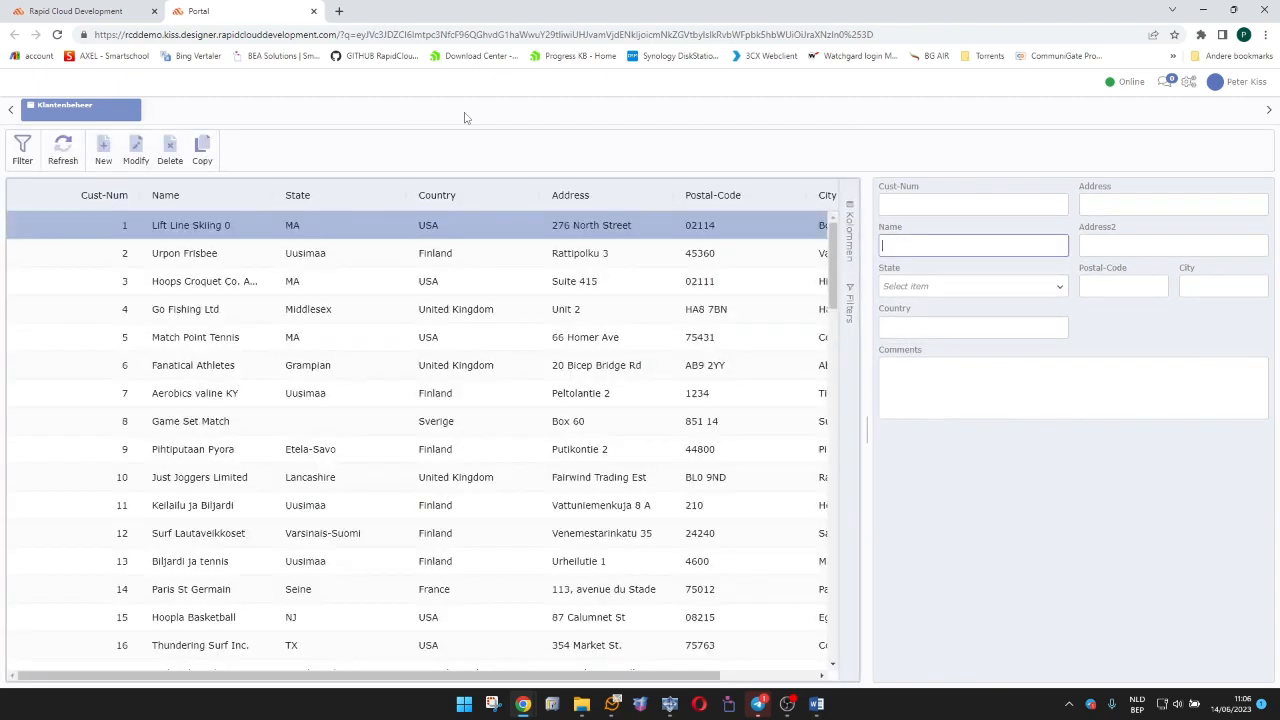
click(22, 152)
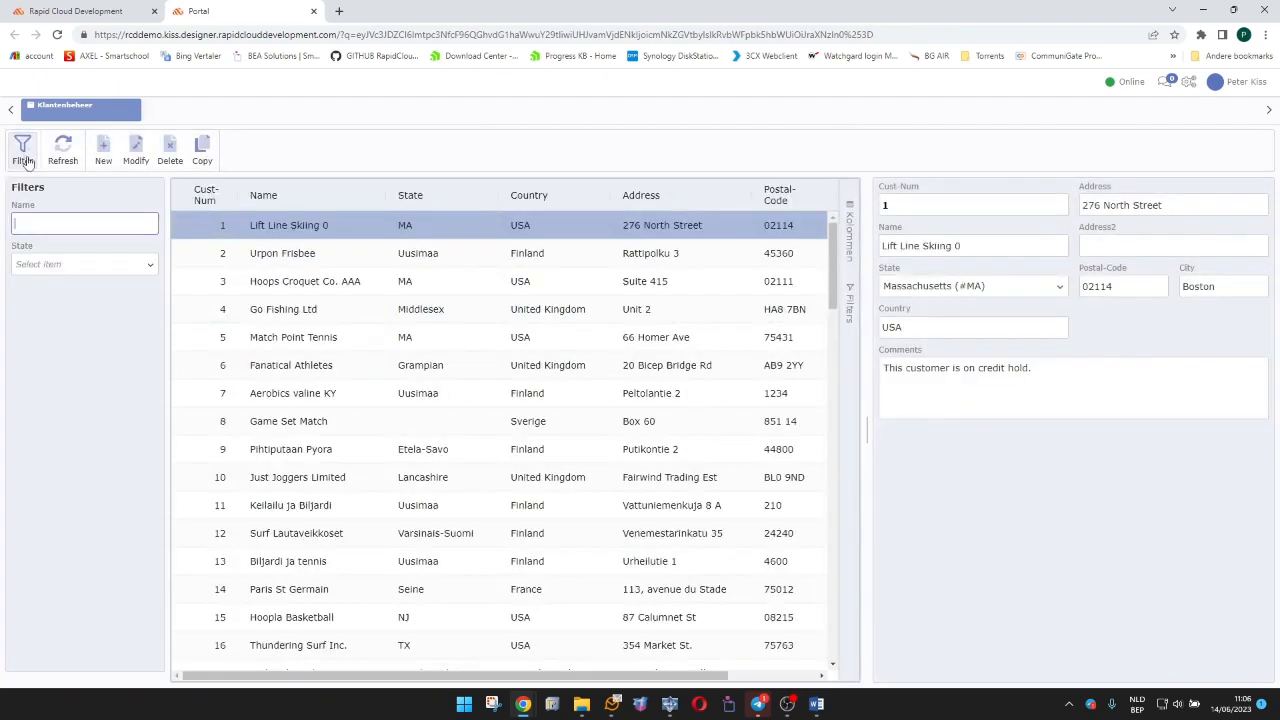
click(55, 264)
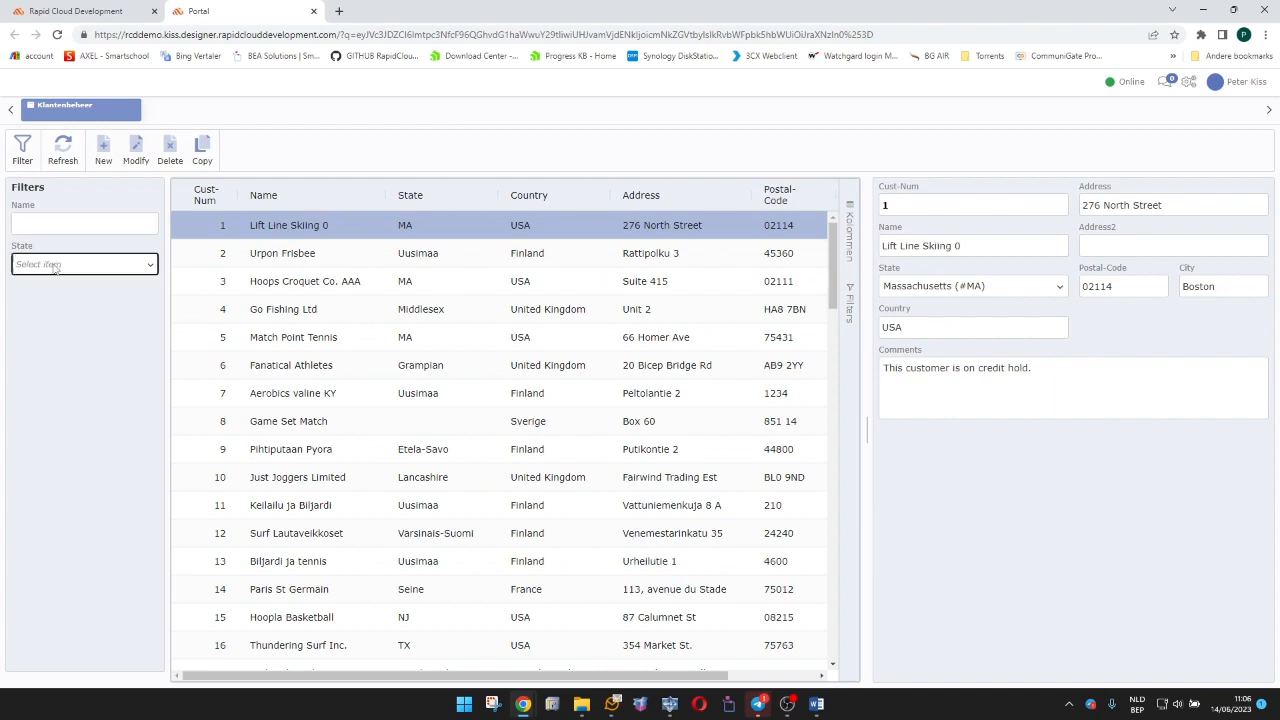
click(55, 264)
scroll(105, 355, down, 5)
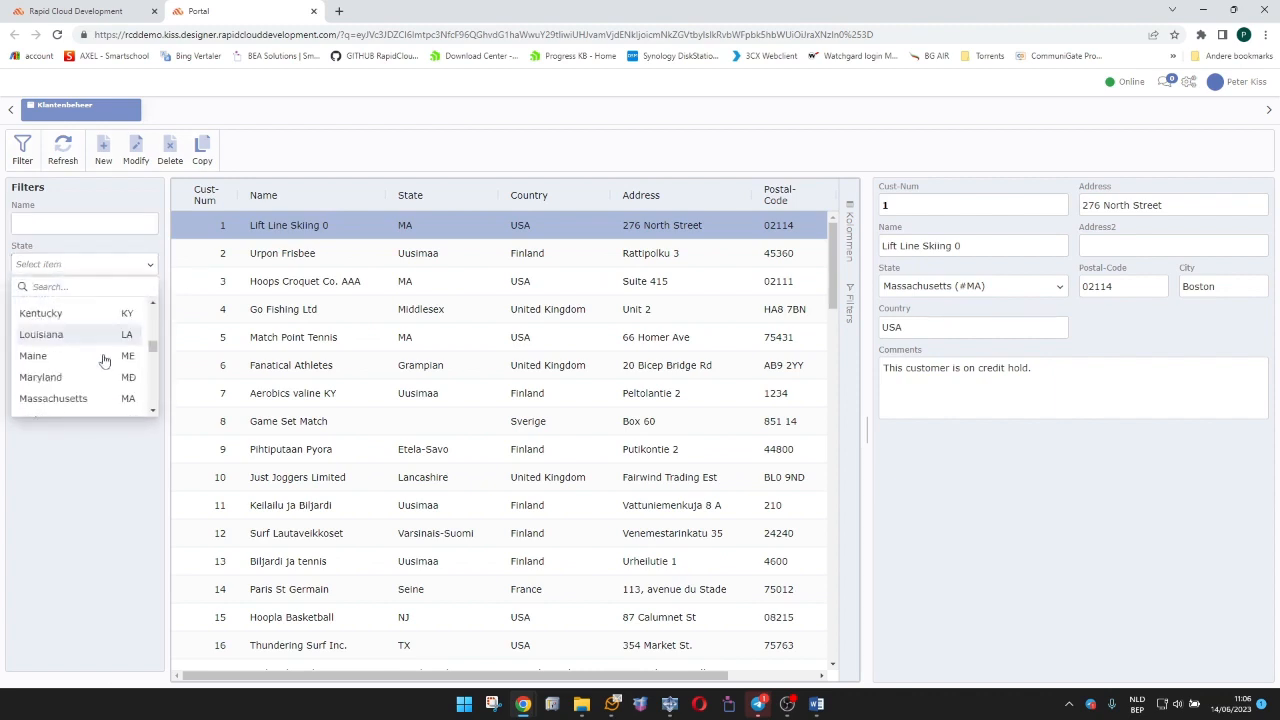
scroll(105, 355, down, 2)
click(87, 263)
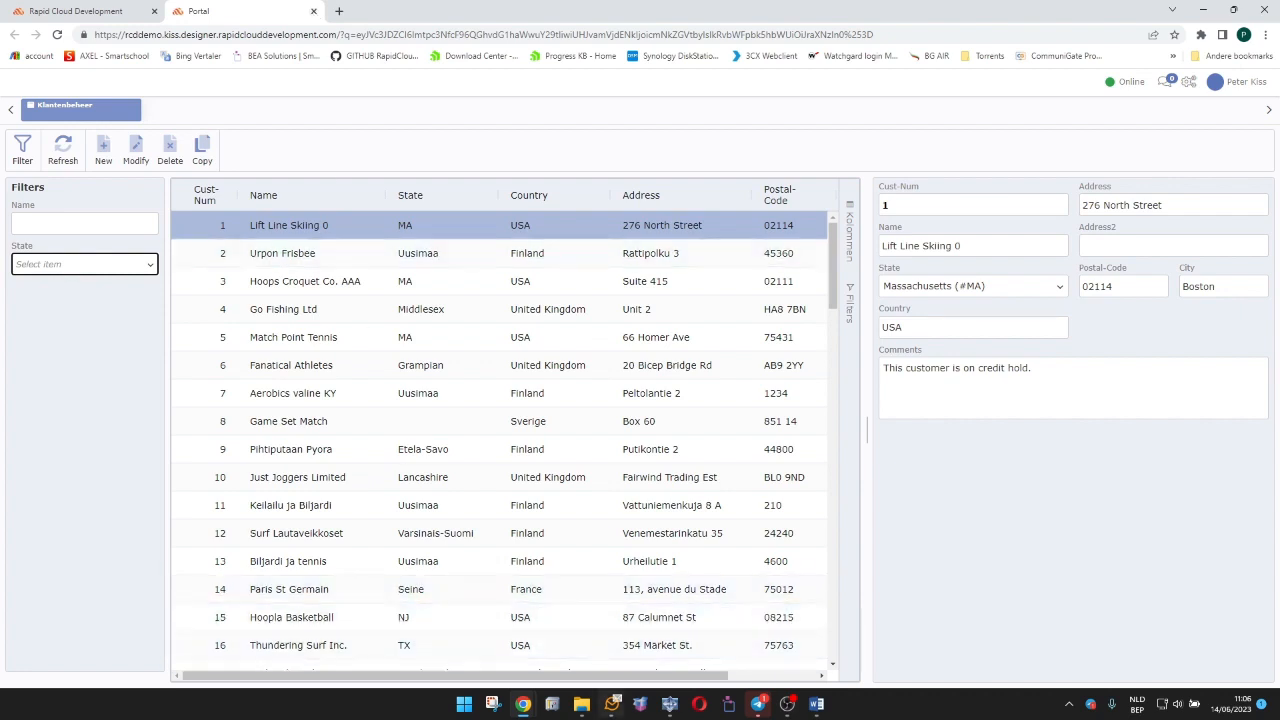
Switch to ED for Windows and paste the prepared filter-name and filter-state query code into the Prepare-Query procedure of customer-GridData.p.
click(672, 706)
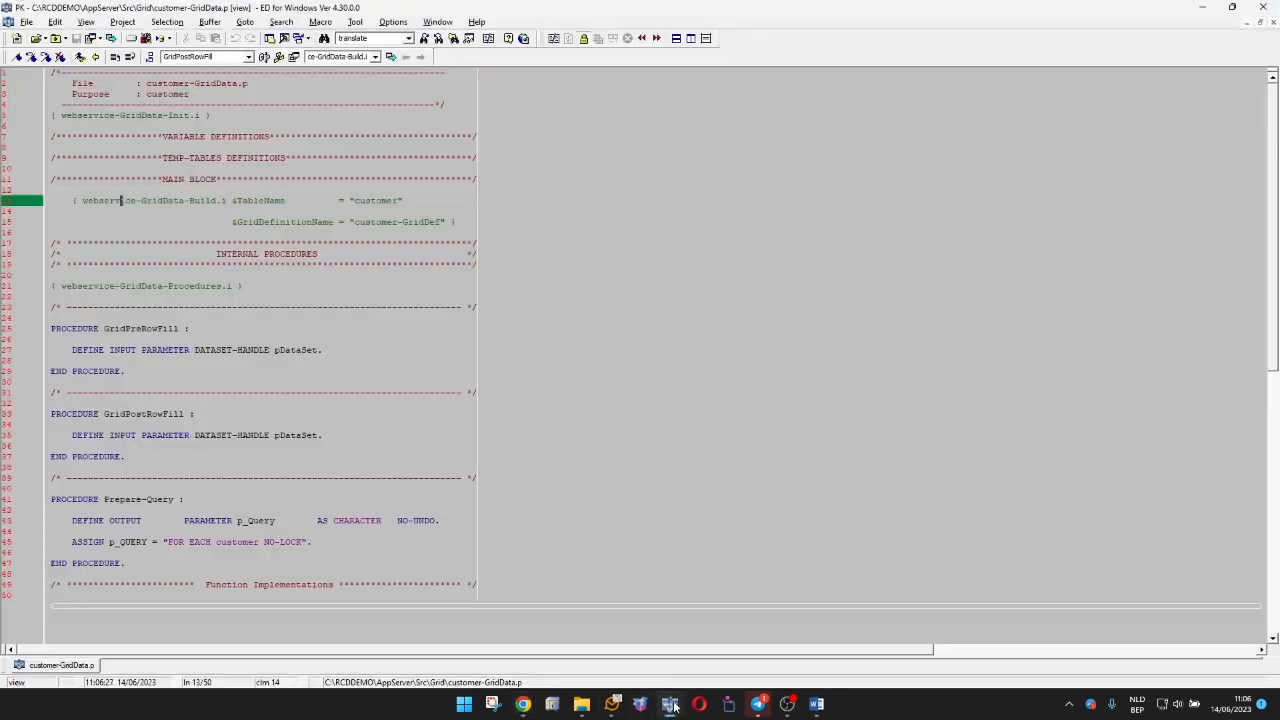
drag(146, 83, 250, 83)
scroll(640, 356, down, 4)
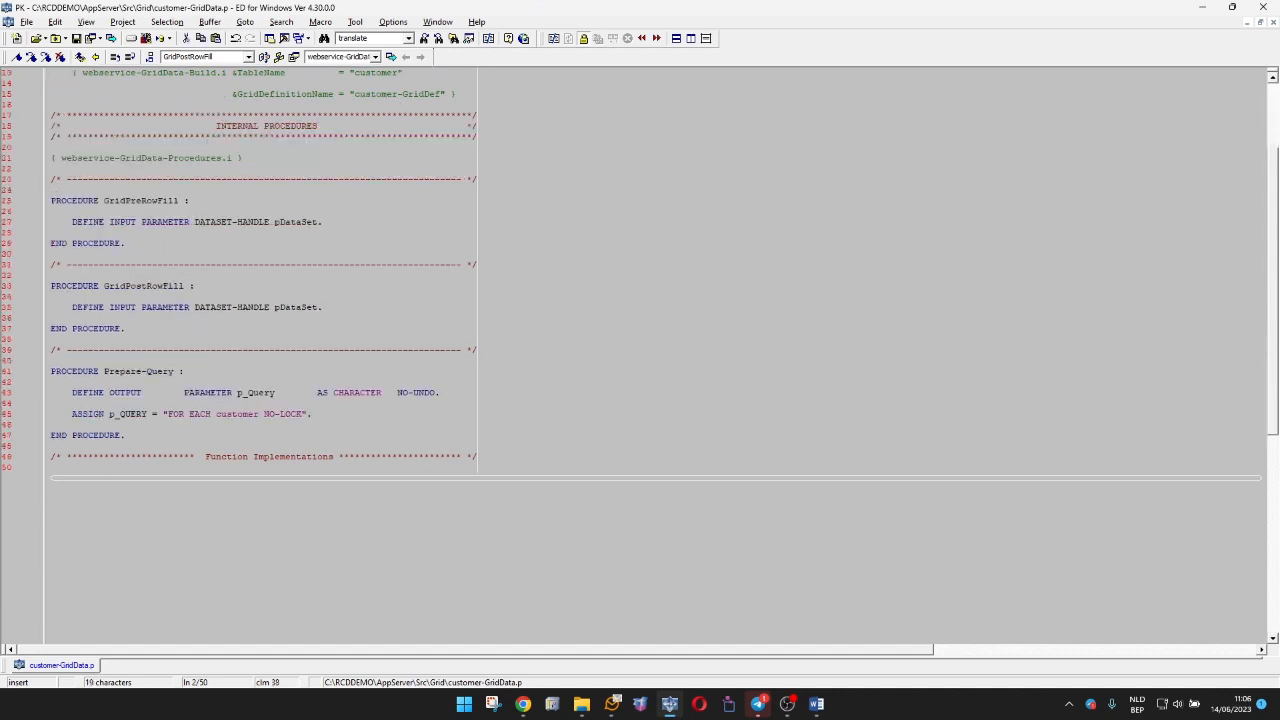
click(52, 425)
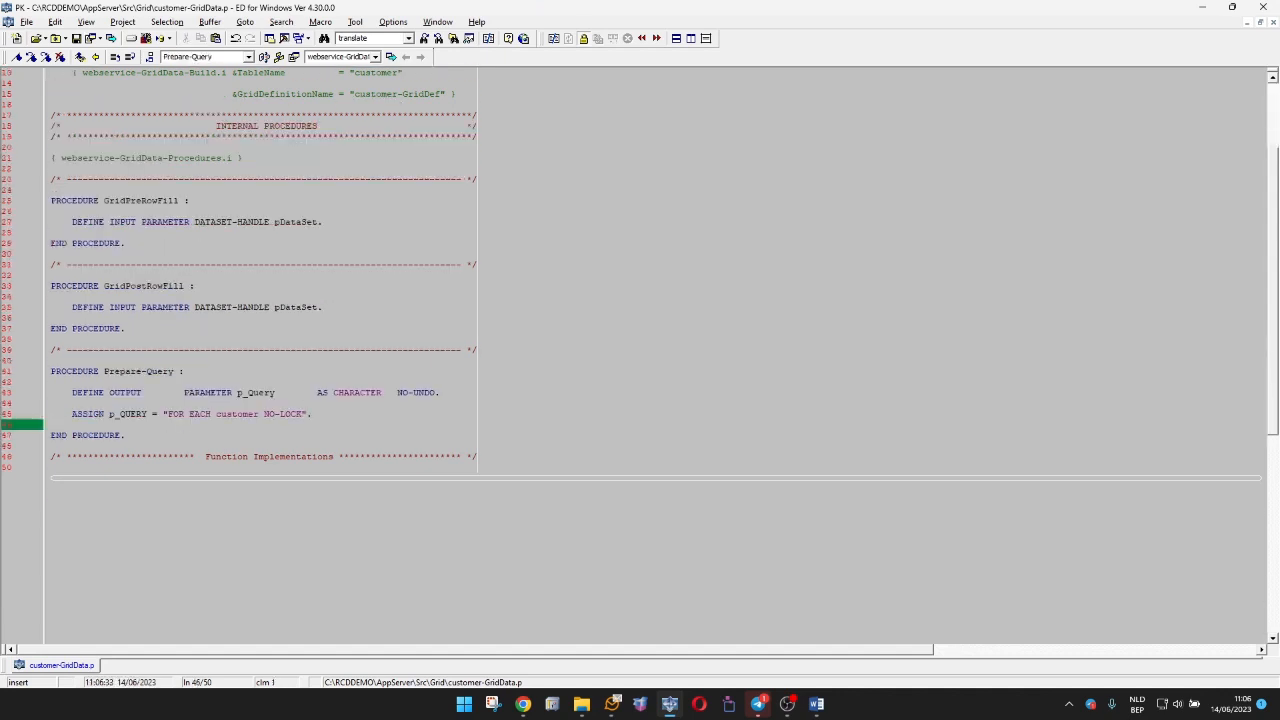
key(alt+Tab)
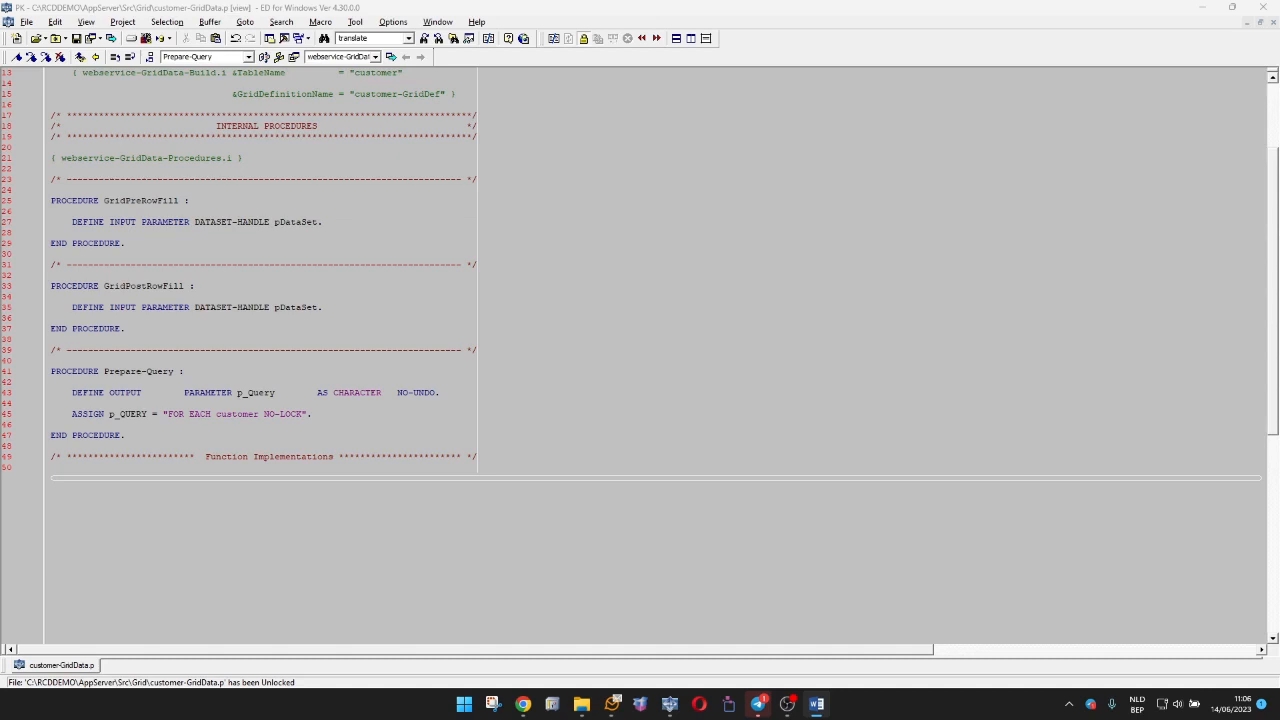
key(alt+Tab)
key(Return)
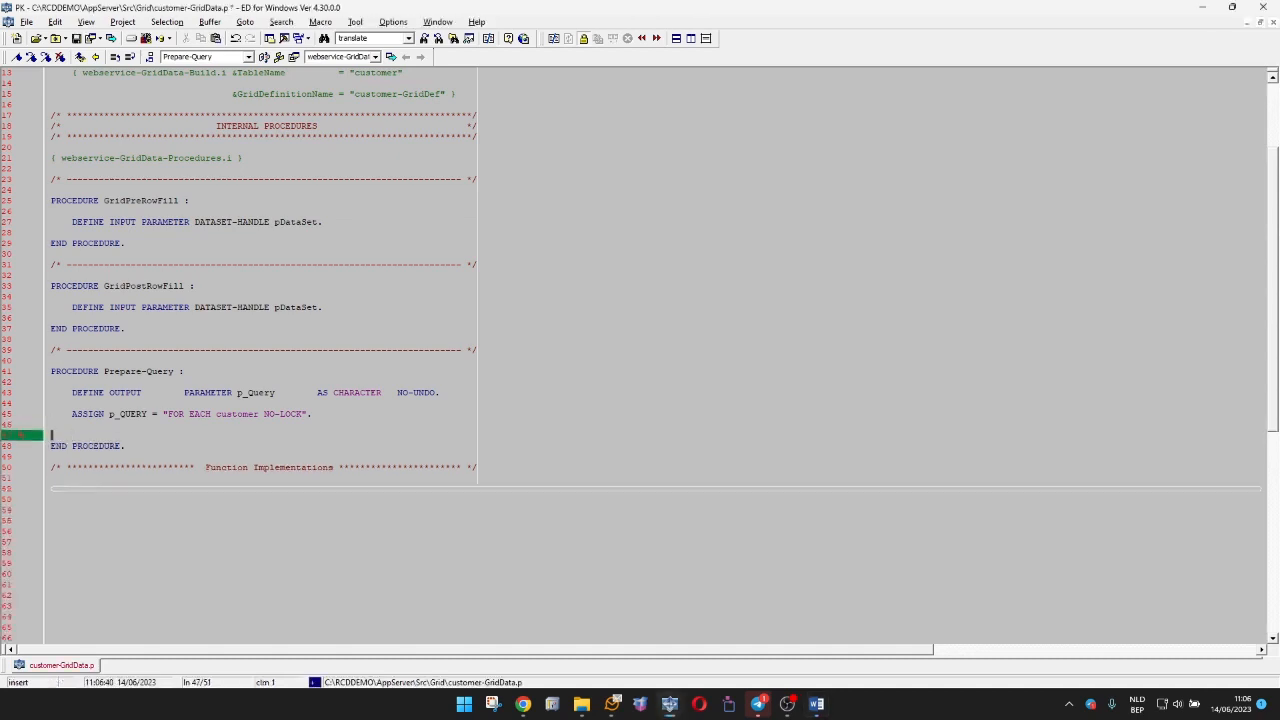
text(DEFINE VARIABLE w_Name       AS CHARACTER                  NO-UNDO.     DEFINE VARIABLE w_State      AS CHARACTER                  NO-UNDO.      ASSIGN w_Name  = DYNAMIC-FUNCTION("GetWebRequestQueryString", "filter-name").     ASSIGN w_State = DYNAMIC-FUNCTION("GetWebRequestQueryString", "filter-state").      ASSIGN p_QUERY = "FOR EACH customer NO-LOCK WHERE TRUE".      IF w_Name <> ""        THEN ASSIGN p_QUERY = p_QUERY + " AND customer.name matches " + QUOTER("*" + w_name + "*").      IF w_state <> ""        THEN ASSIGN p_QUERY = p_QUERY + " AND customer.state = " + QUOTER(w_state).)
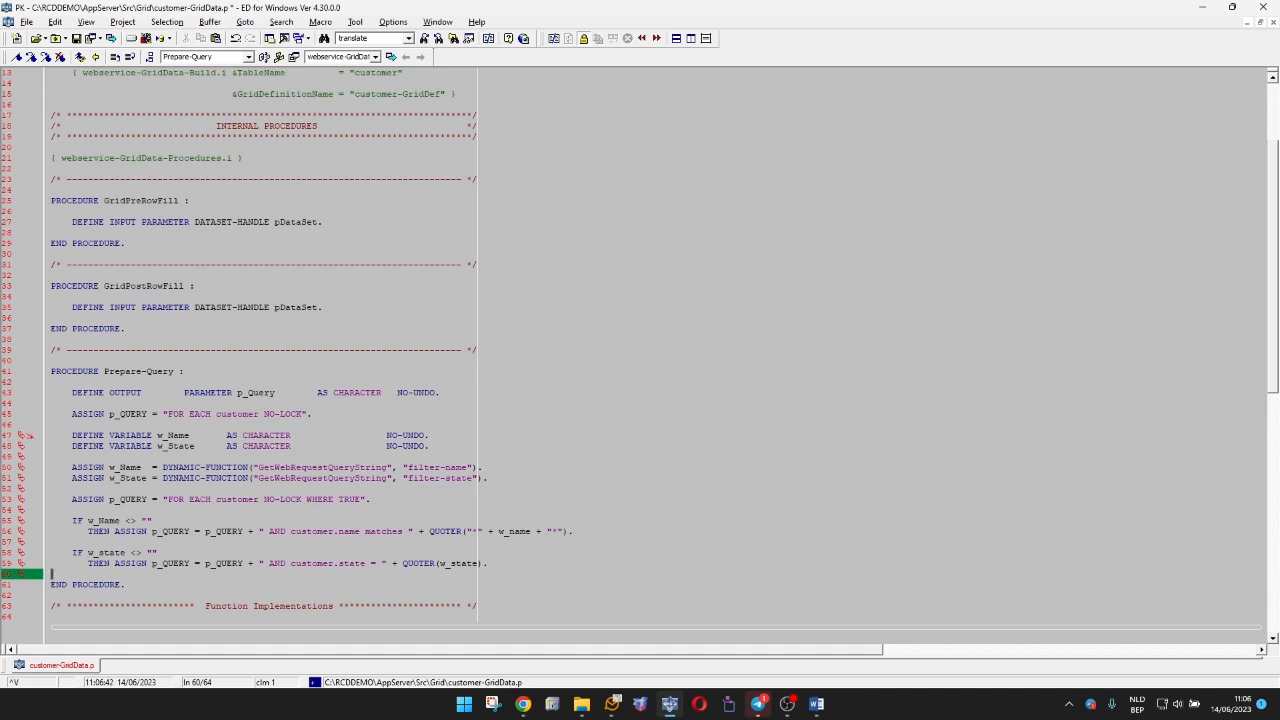
Review the filter-name and filter-state assignments and the IF conditions that extend p_QUERY in Prepare-Query.
click(438, 467)
drag(404, 467, 480, 479)
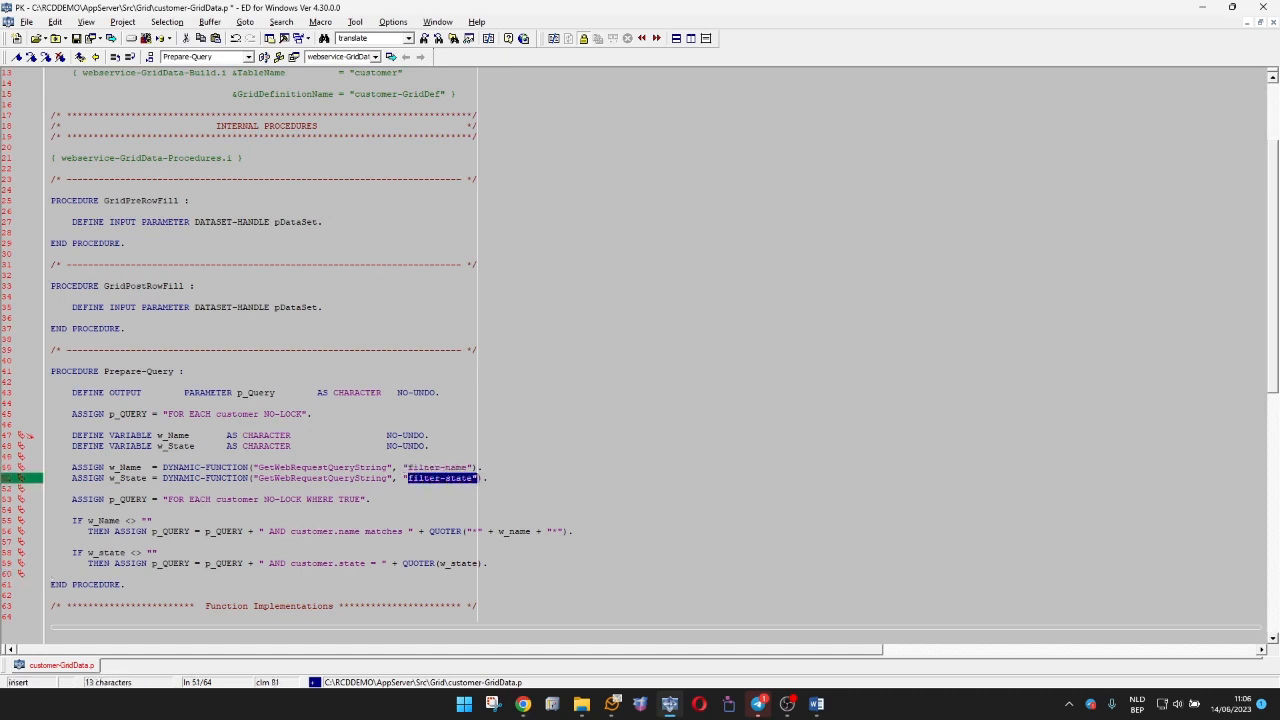
drag(72, 521, 160, 553)
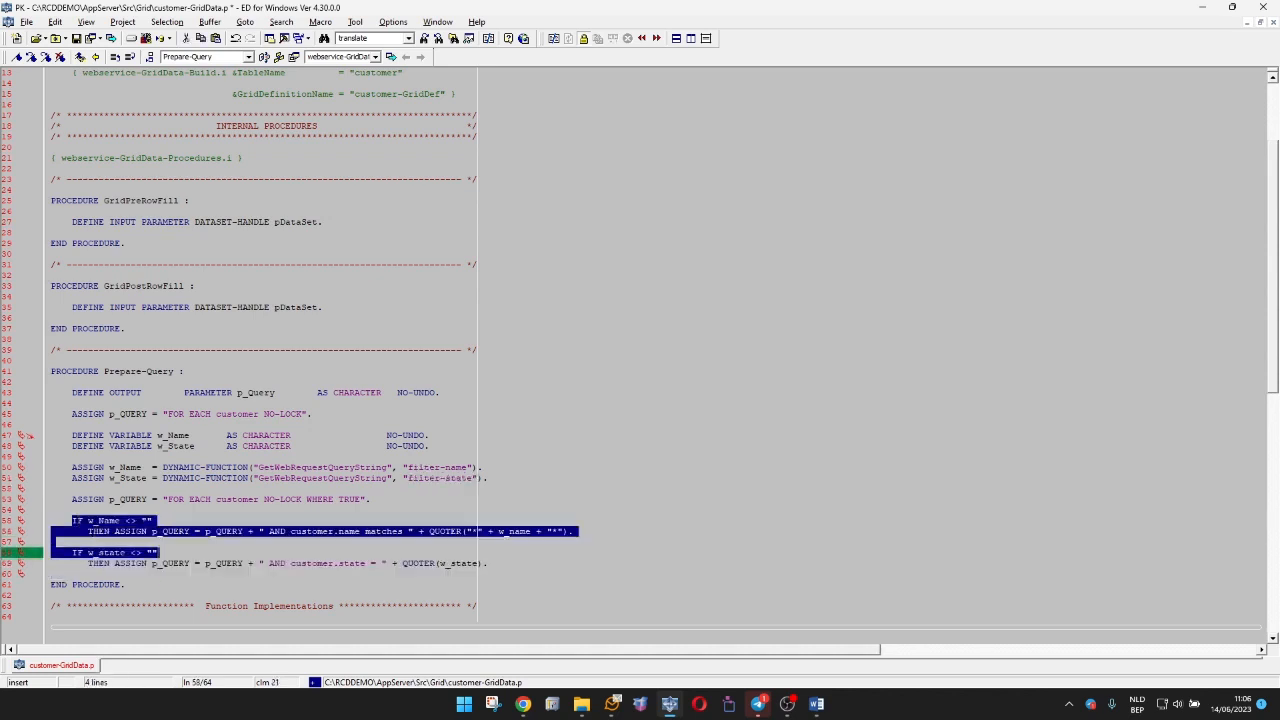
Save the Prepare-Query changes in customer-GridData.p and switch back to the portal.
click(158, 574)
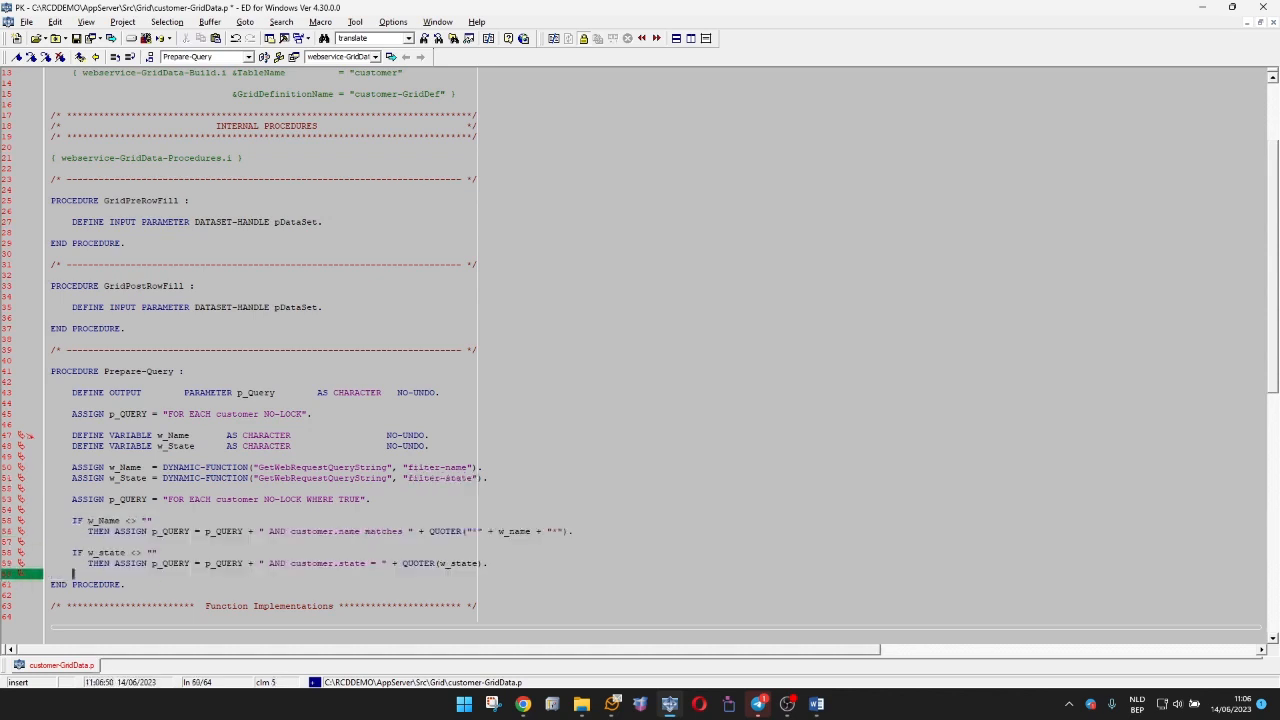
key(ctrl+s)
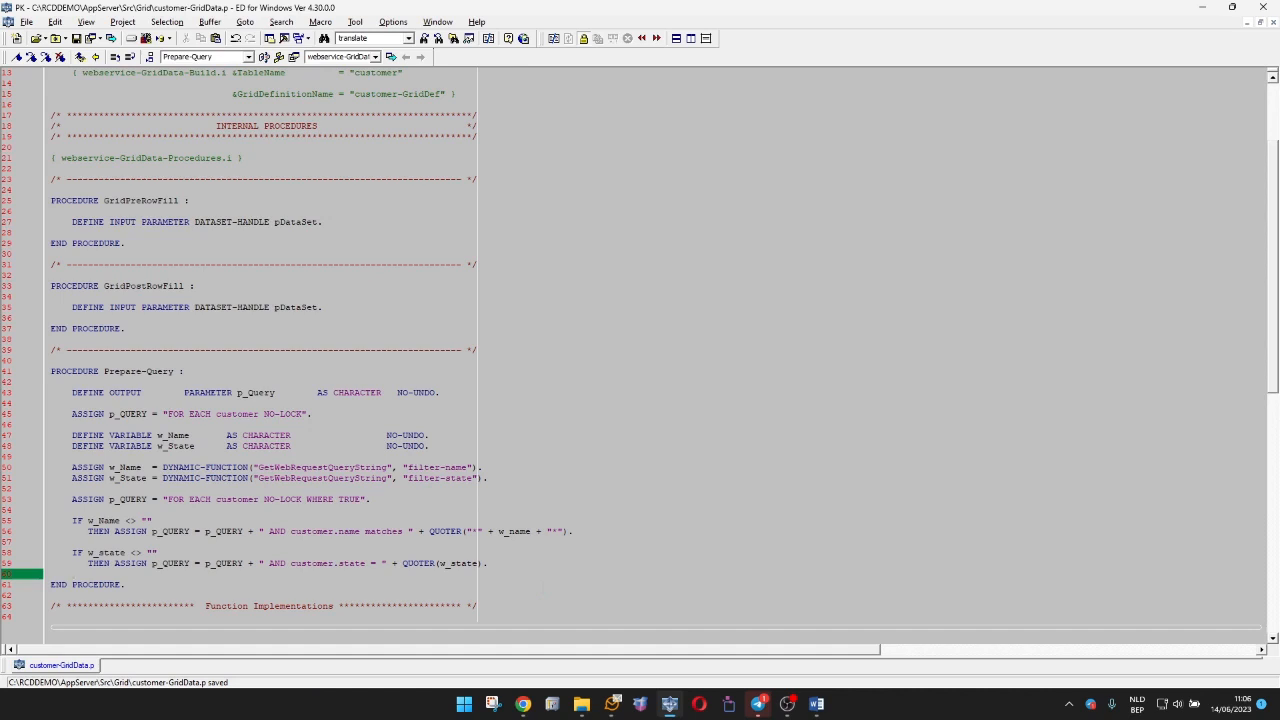
click(1203, 8)
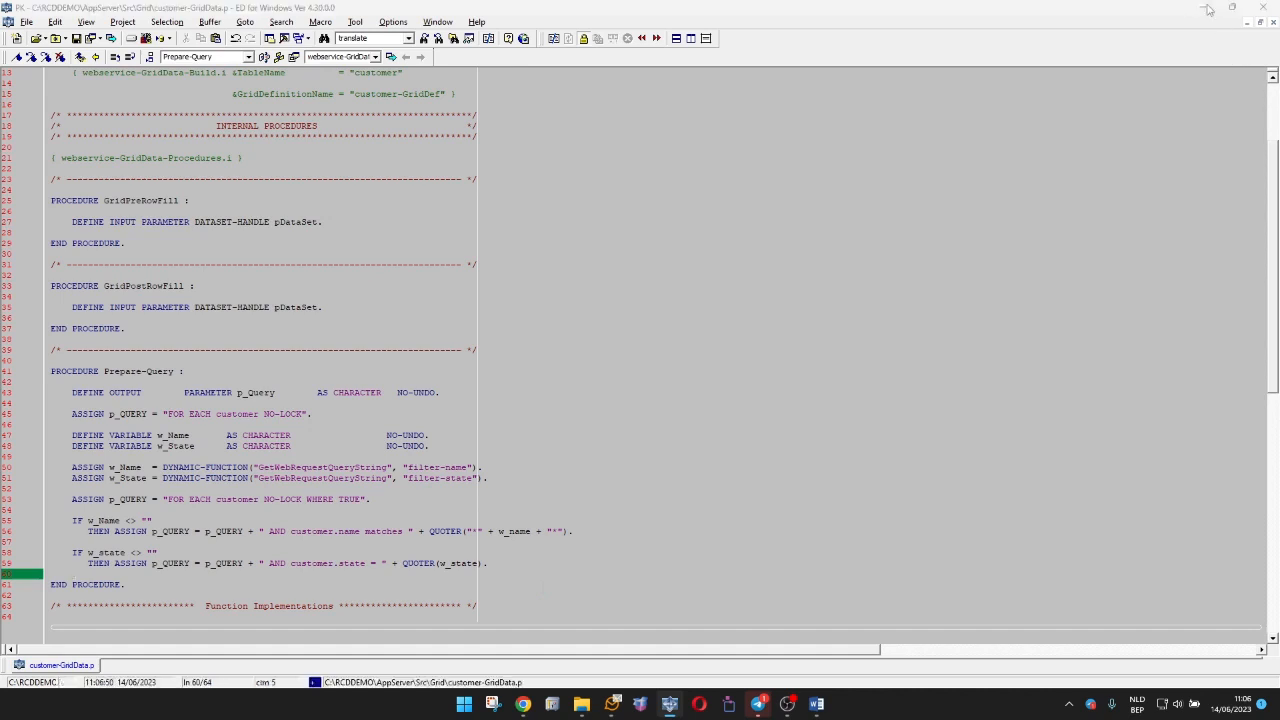
Test the portal's filters by filtering customers on Name "darts", followed by Name "d" combined with State New York.
click(52, 225)
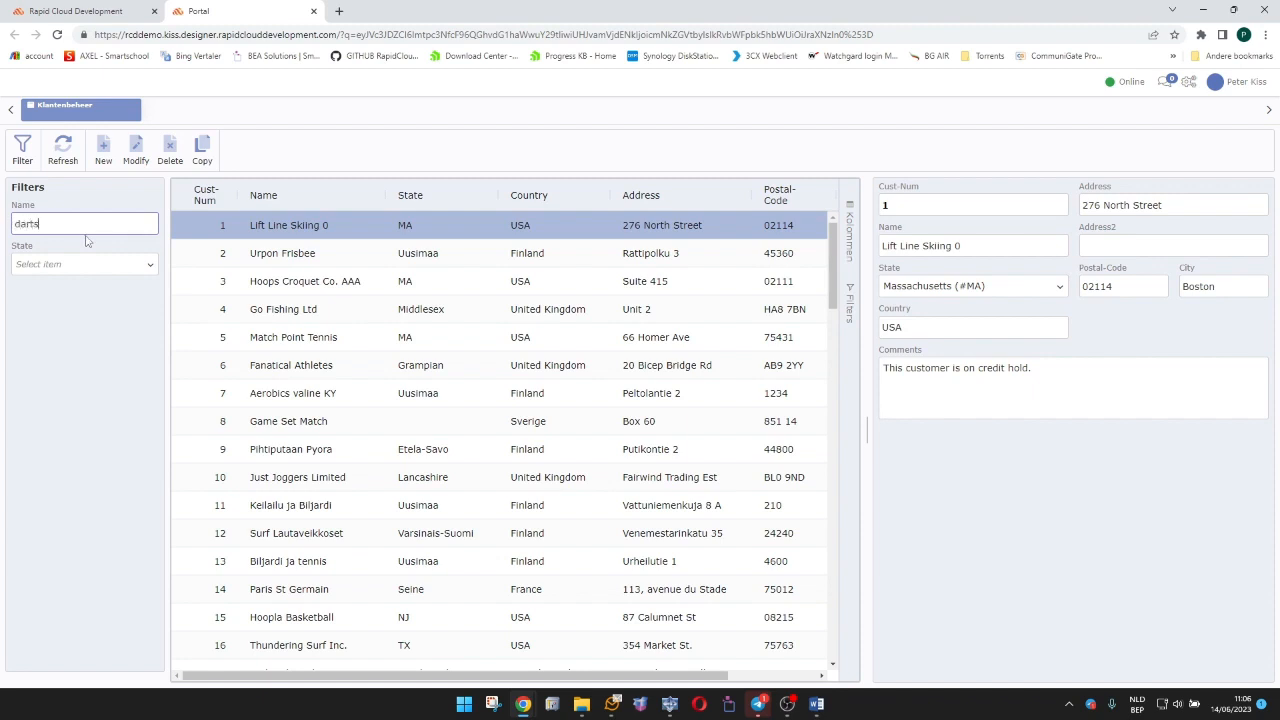
key(Return)
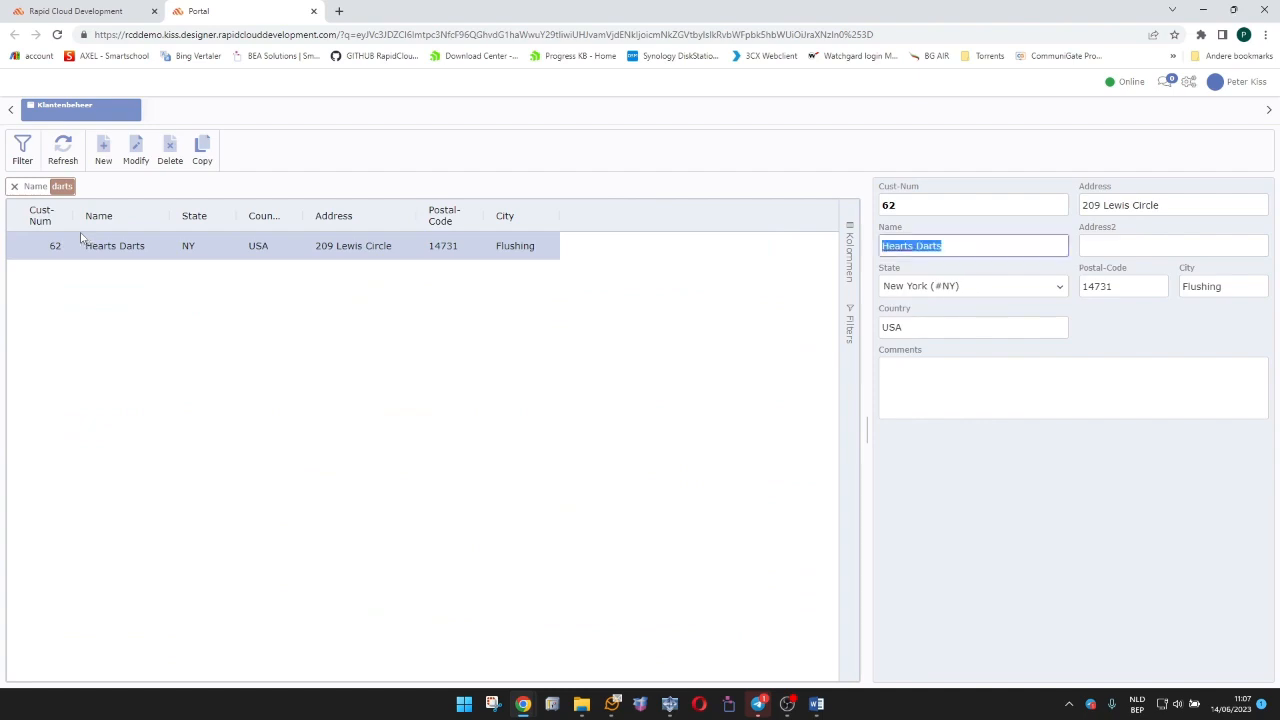
click(22, 150)
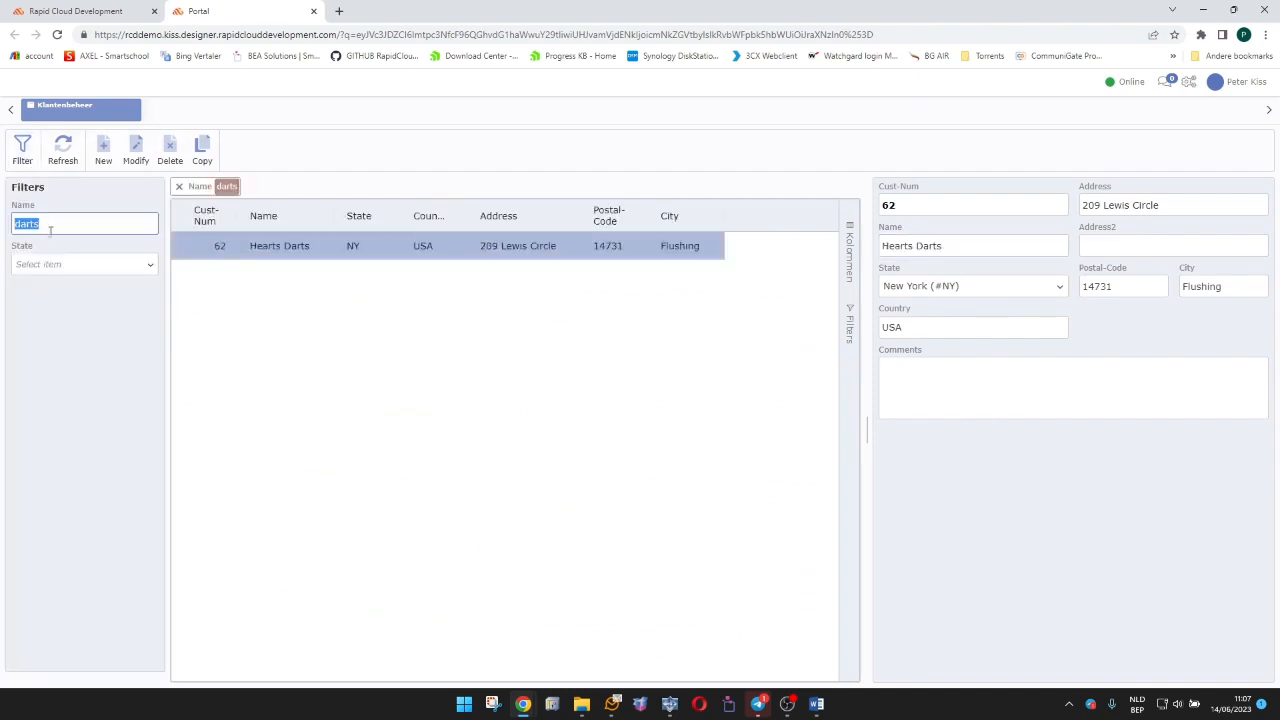
key(BackSpace)
text(d)
key(Tab)
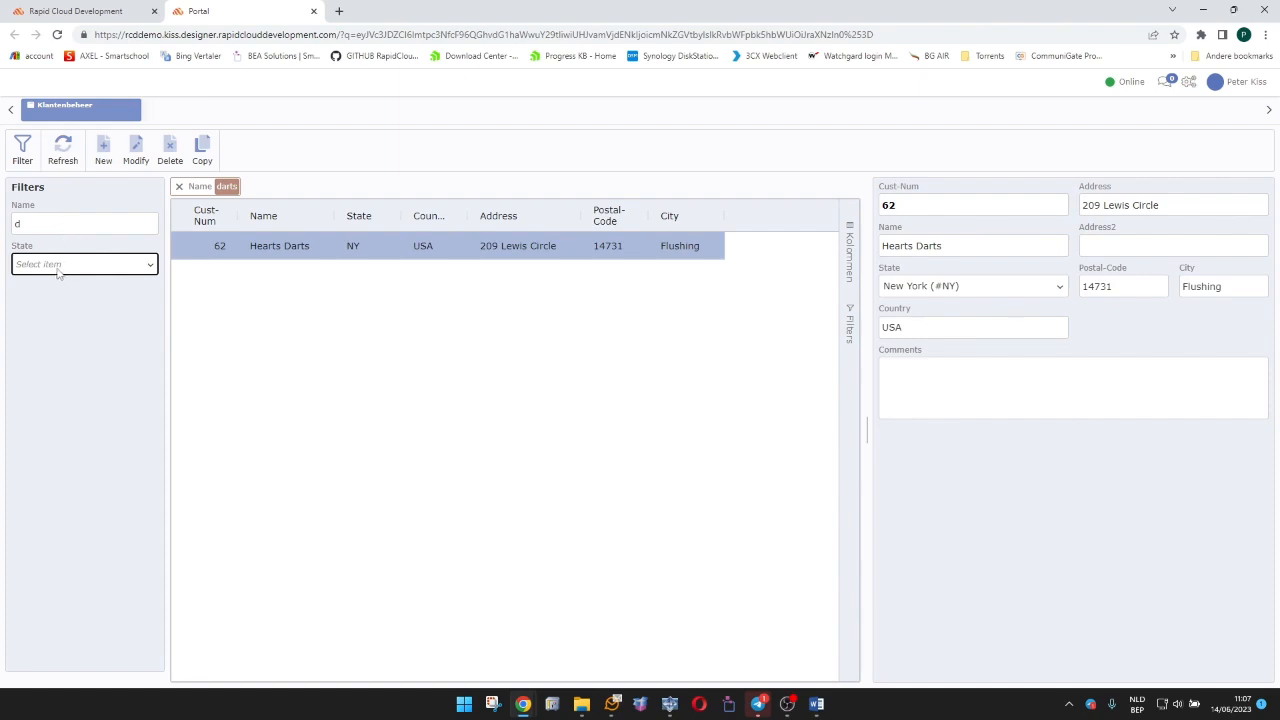
click(58, 268)
text(ny)
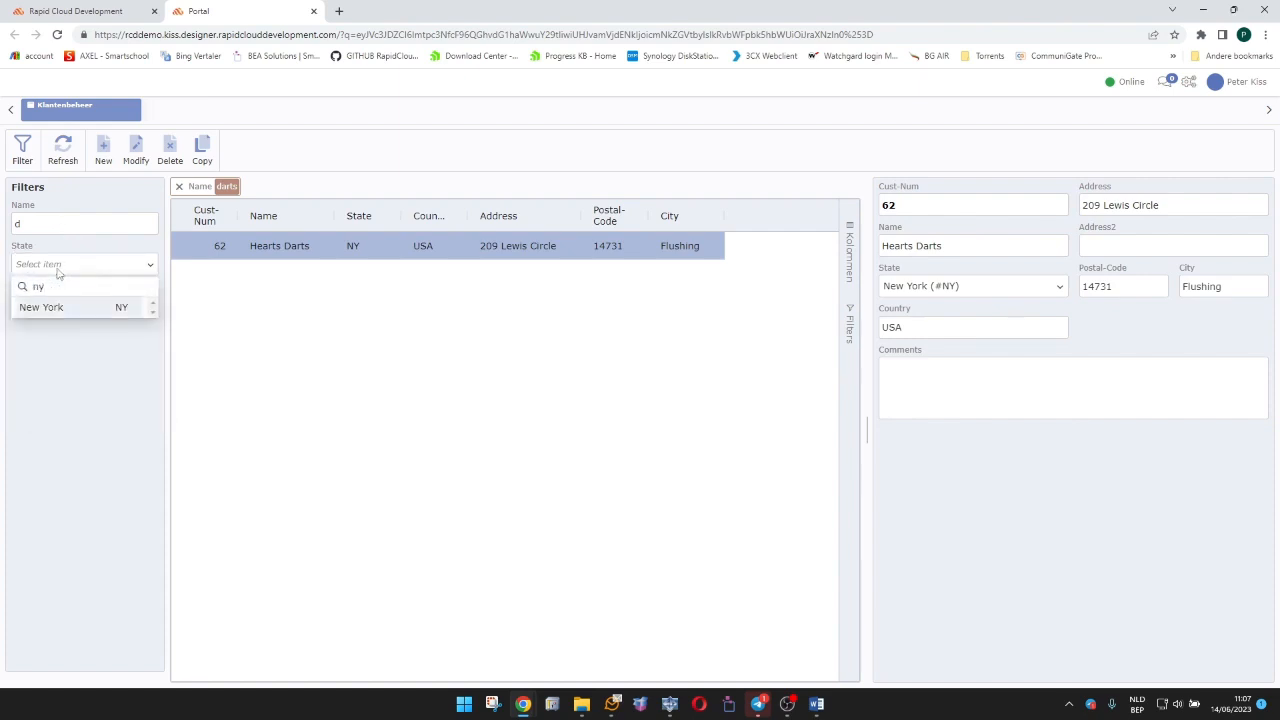
key(Return)
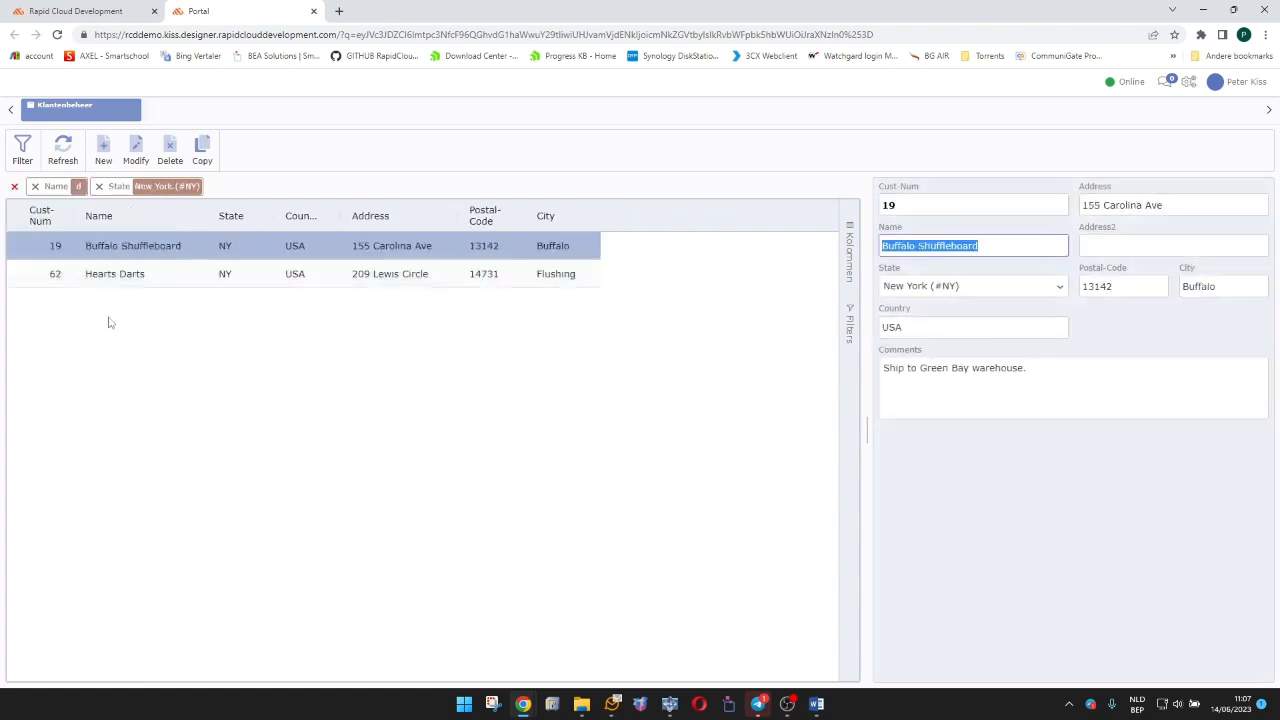
Check the form details of Hearts Darts and Buffalo Shuffleboard, and clear all filters from the datagrid.
click(115, 274)
click(150, 250)
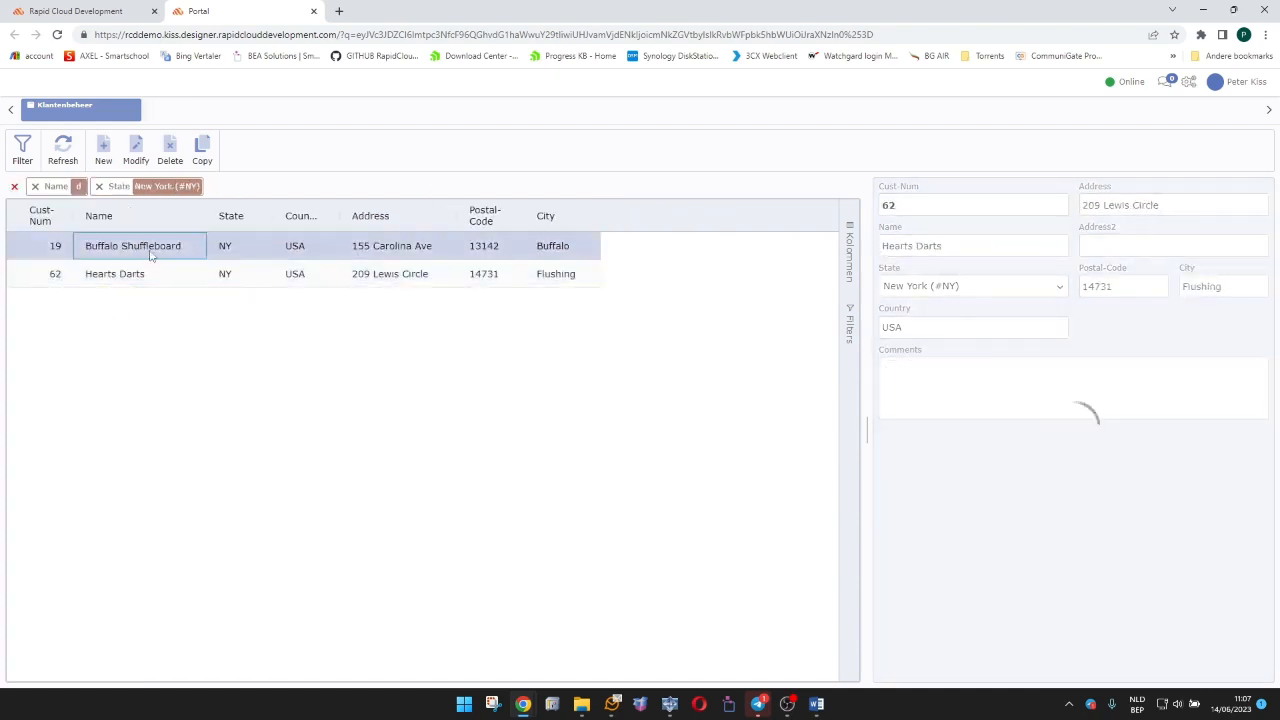
click(14, 186)
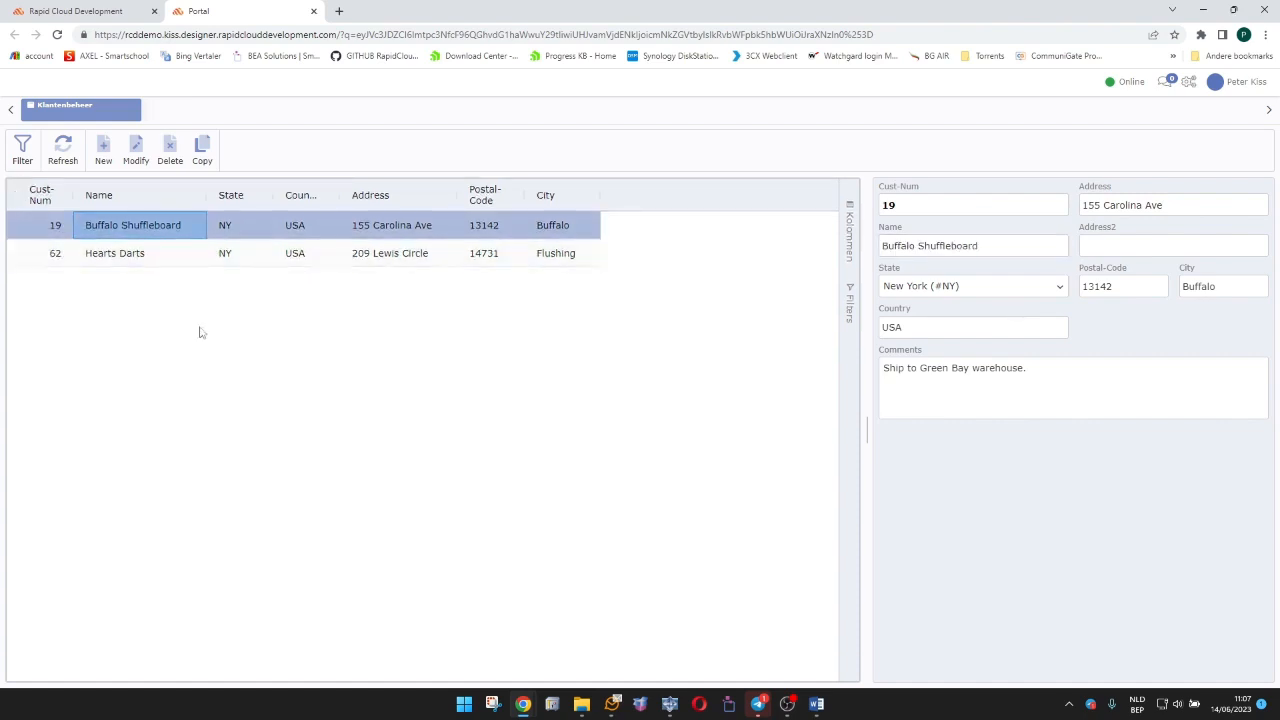
Add the Comments column to the customer datagrid, bring it into view, and refresh the data.
click(851, 233)
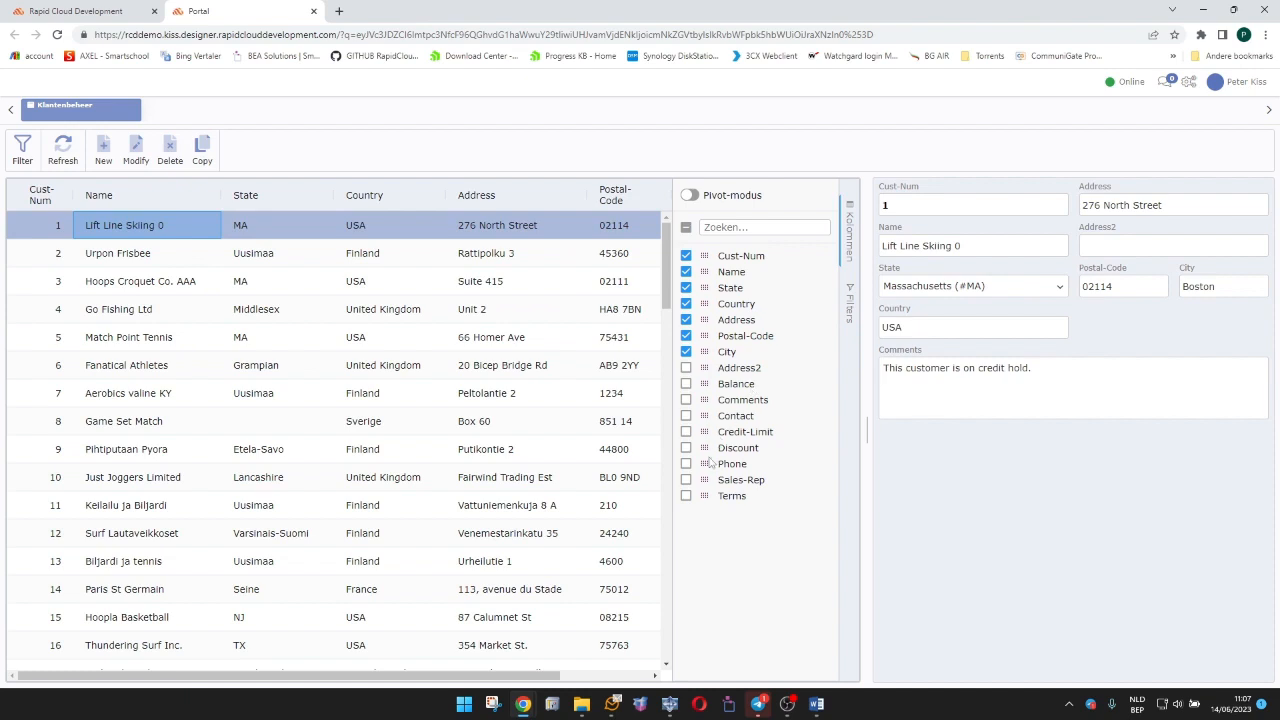
click(686, 400)
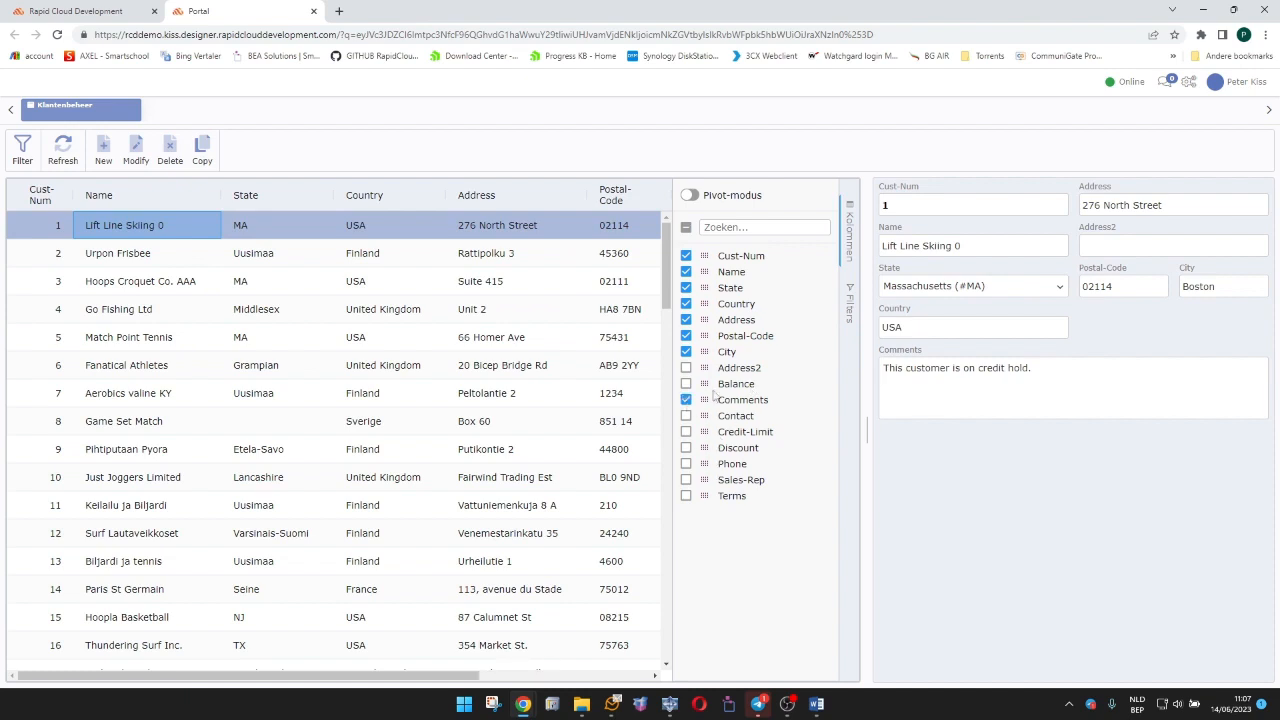
click(855, 235)
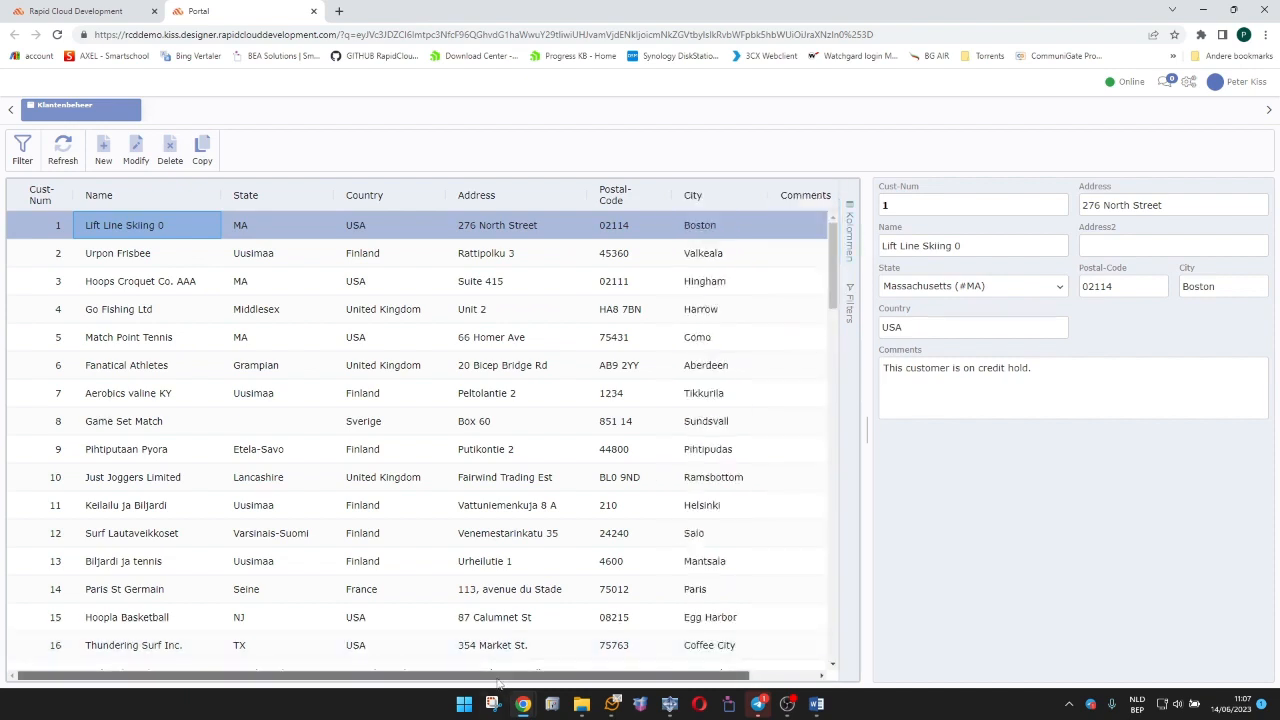
drag(512, 677, 660, 676)
click(63, 150)
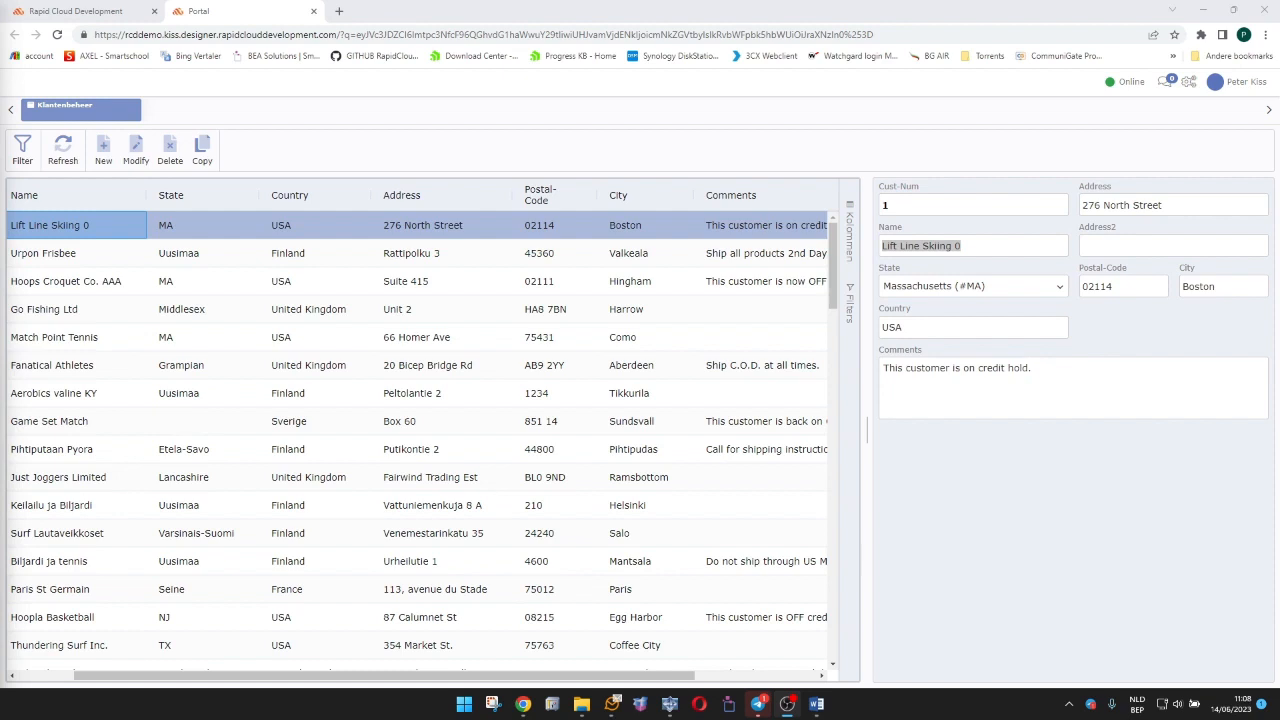
In the designer, set MinWidth1 and MinWidth2 of the form's splitter1 to 250 pixels and save the app.
mouse_move(866, 434)
mouse_down()
mouse_move(1020, 438)
mouse_move(886, 438)
mouse_up()
click(118, 11)
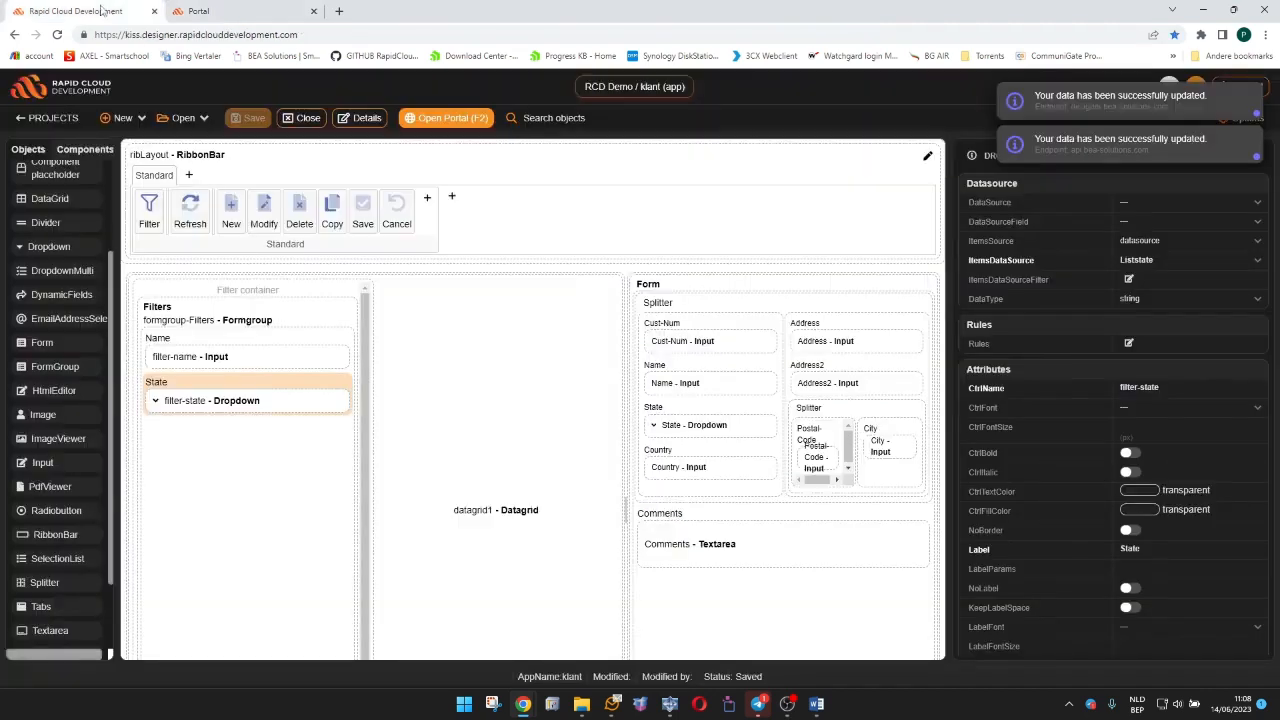
click(712, 304)
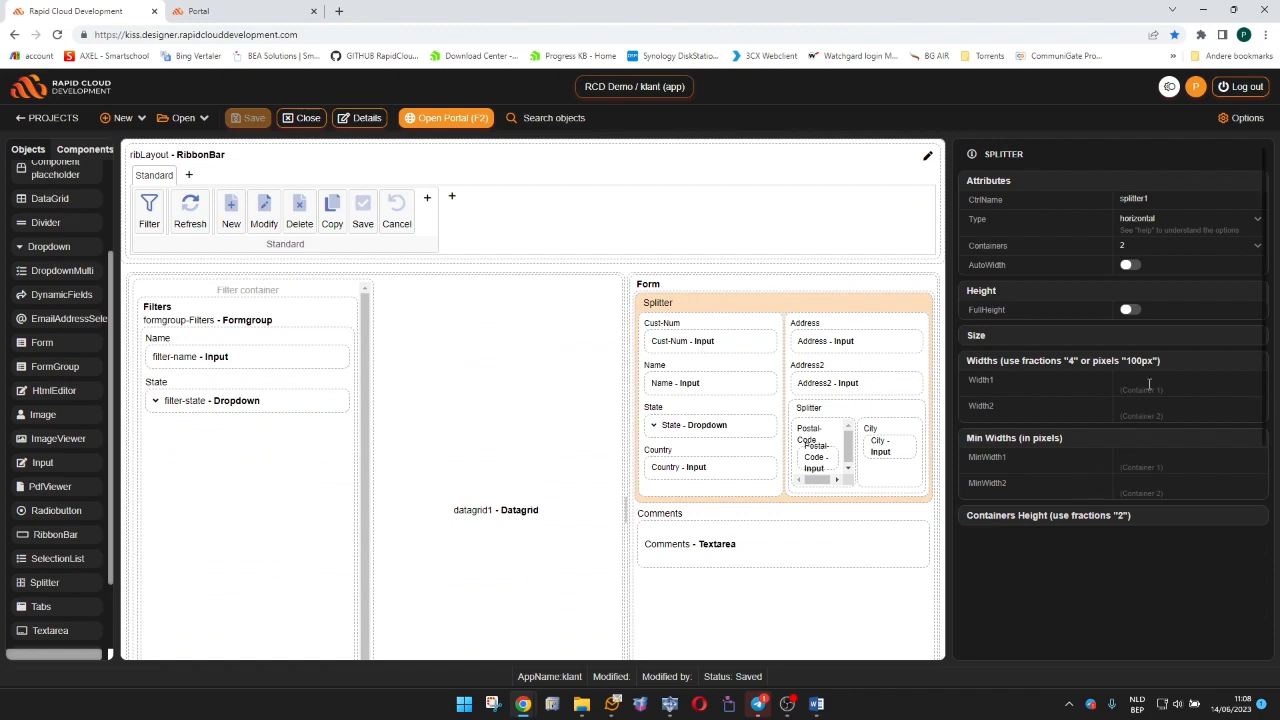
click(1141, 466)
text(22)
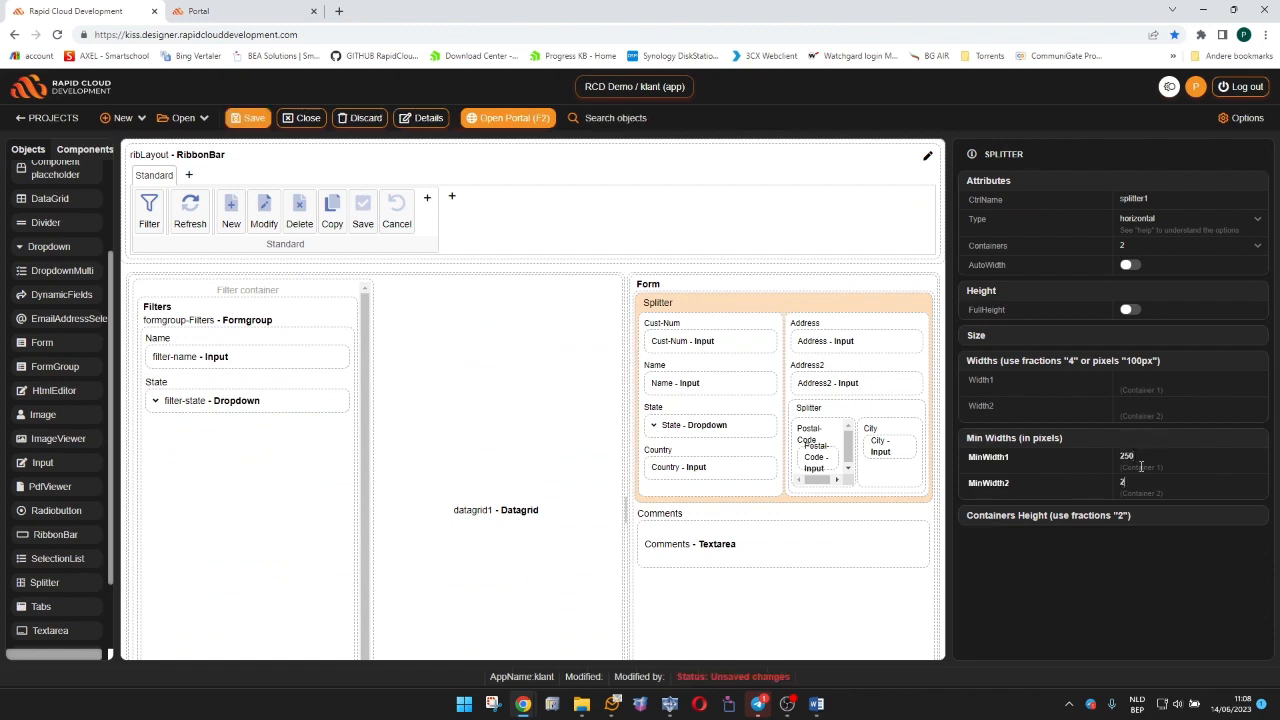
click(246, 118)
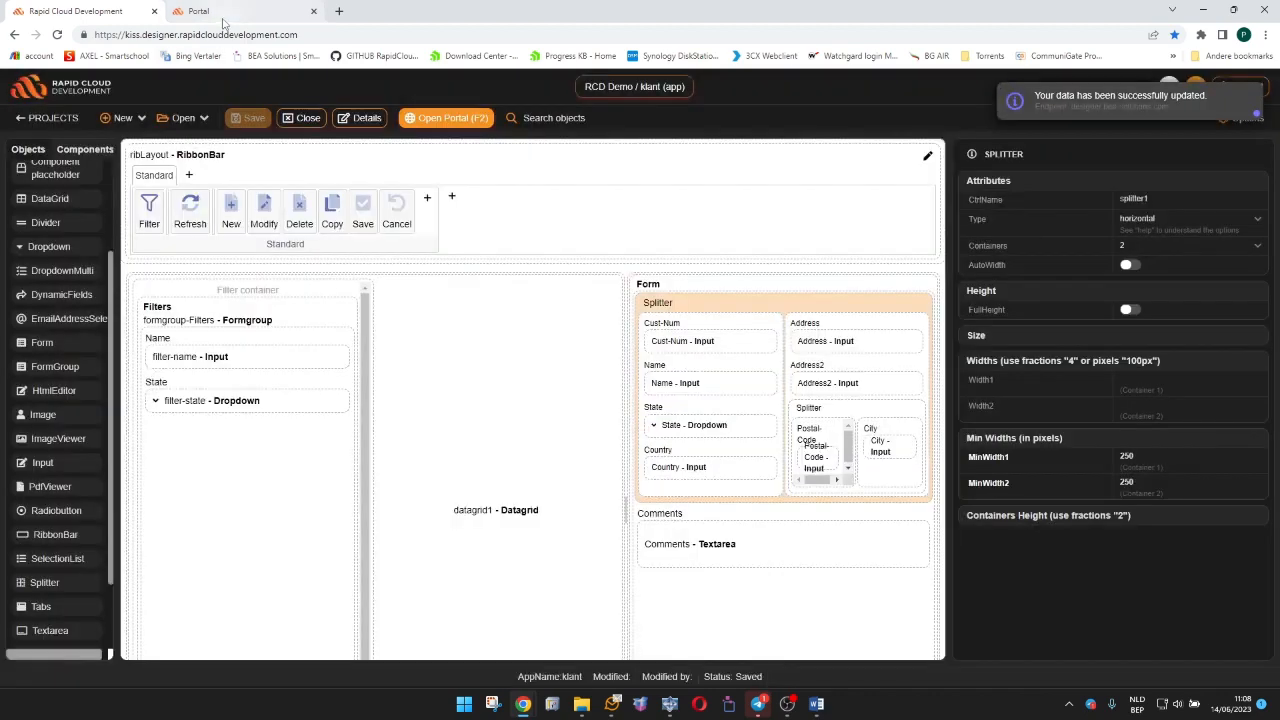
Return to the reloaded portal and narrow the detail form to check how its fields rearrange.
click(223, 16)
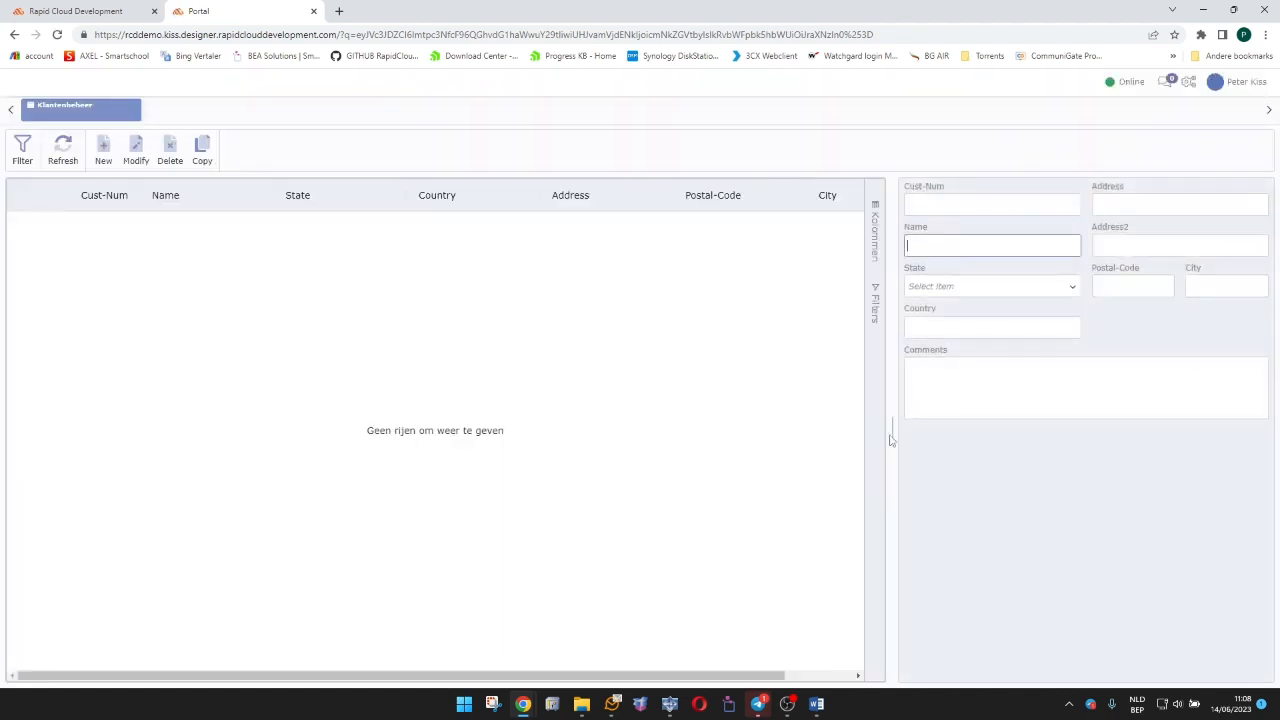
drag(890, 440, 977, 443)
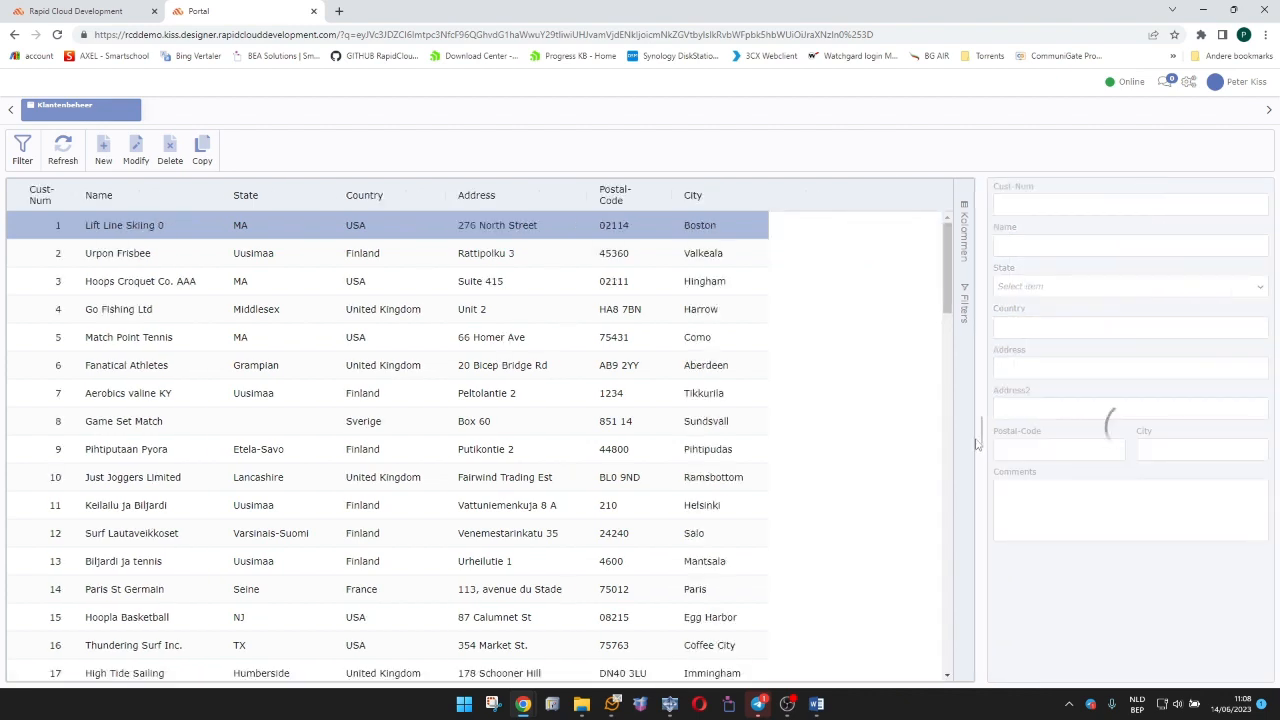